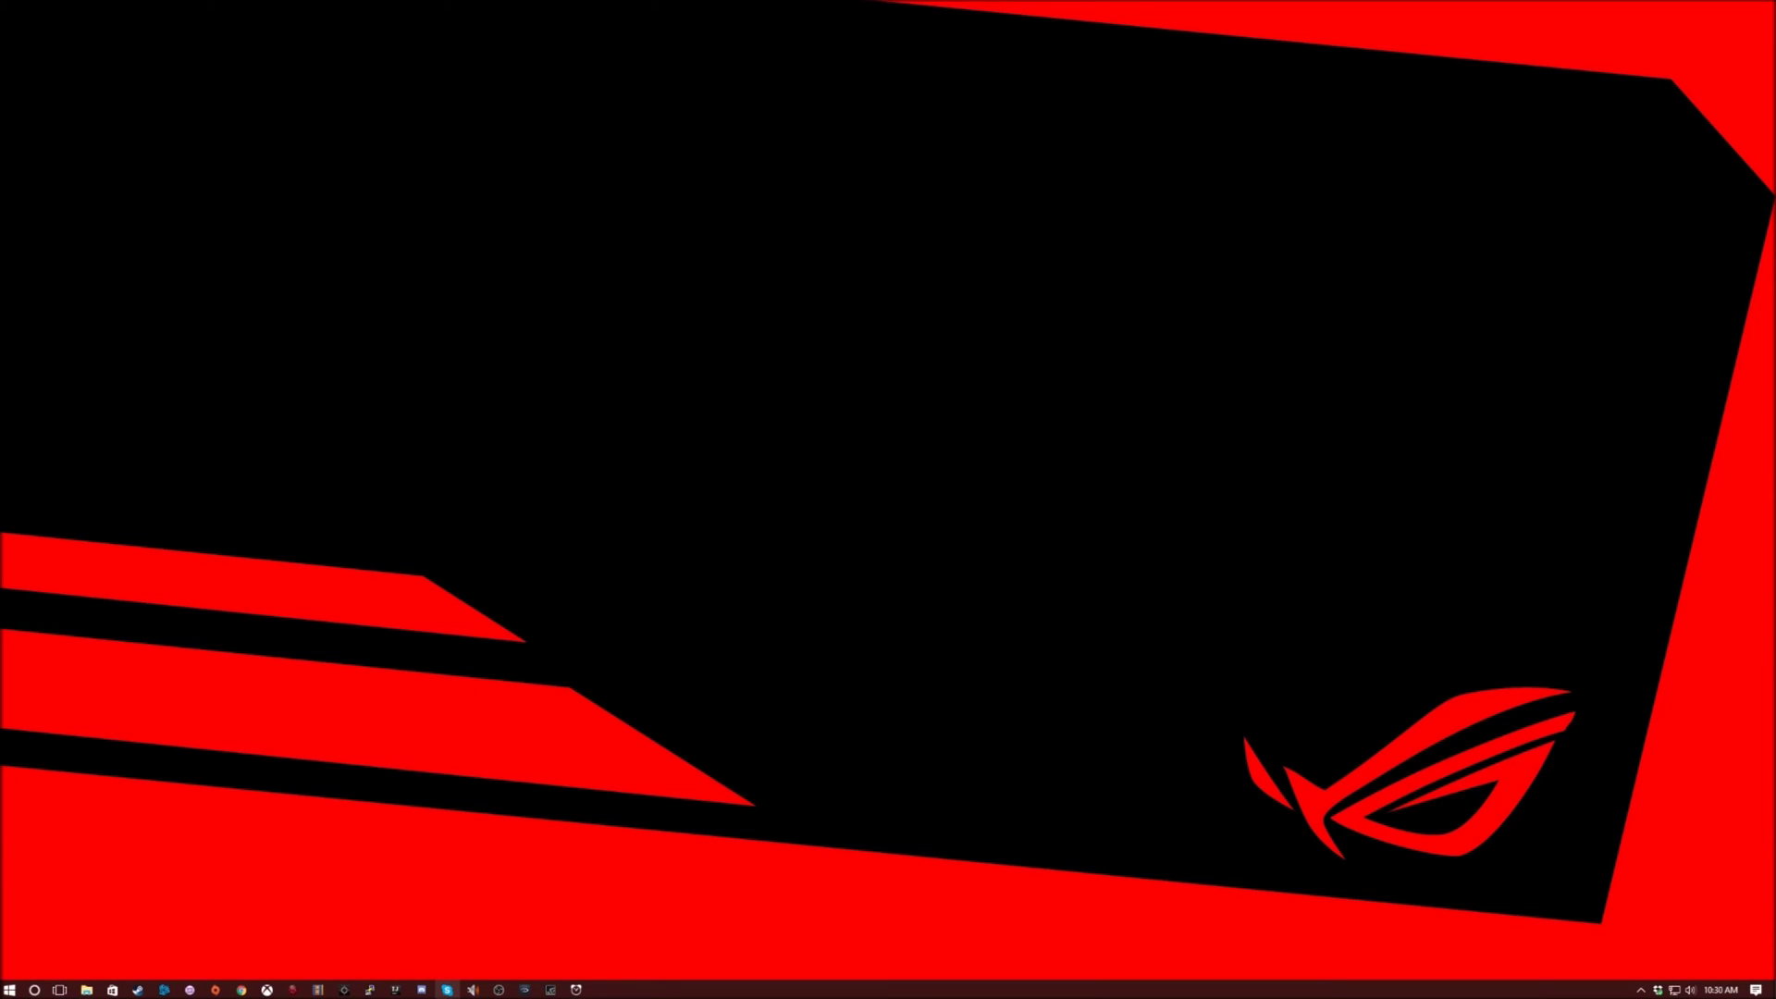
Drop the Halo gameplay video onto the empty storyboard as a 02:29.42 clip
{"action": "left_click", "coordinate": [317, 990]}
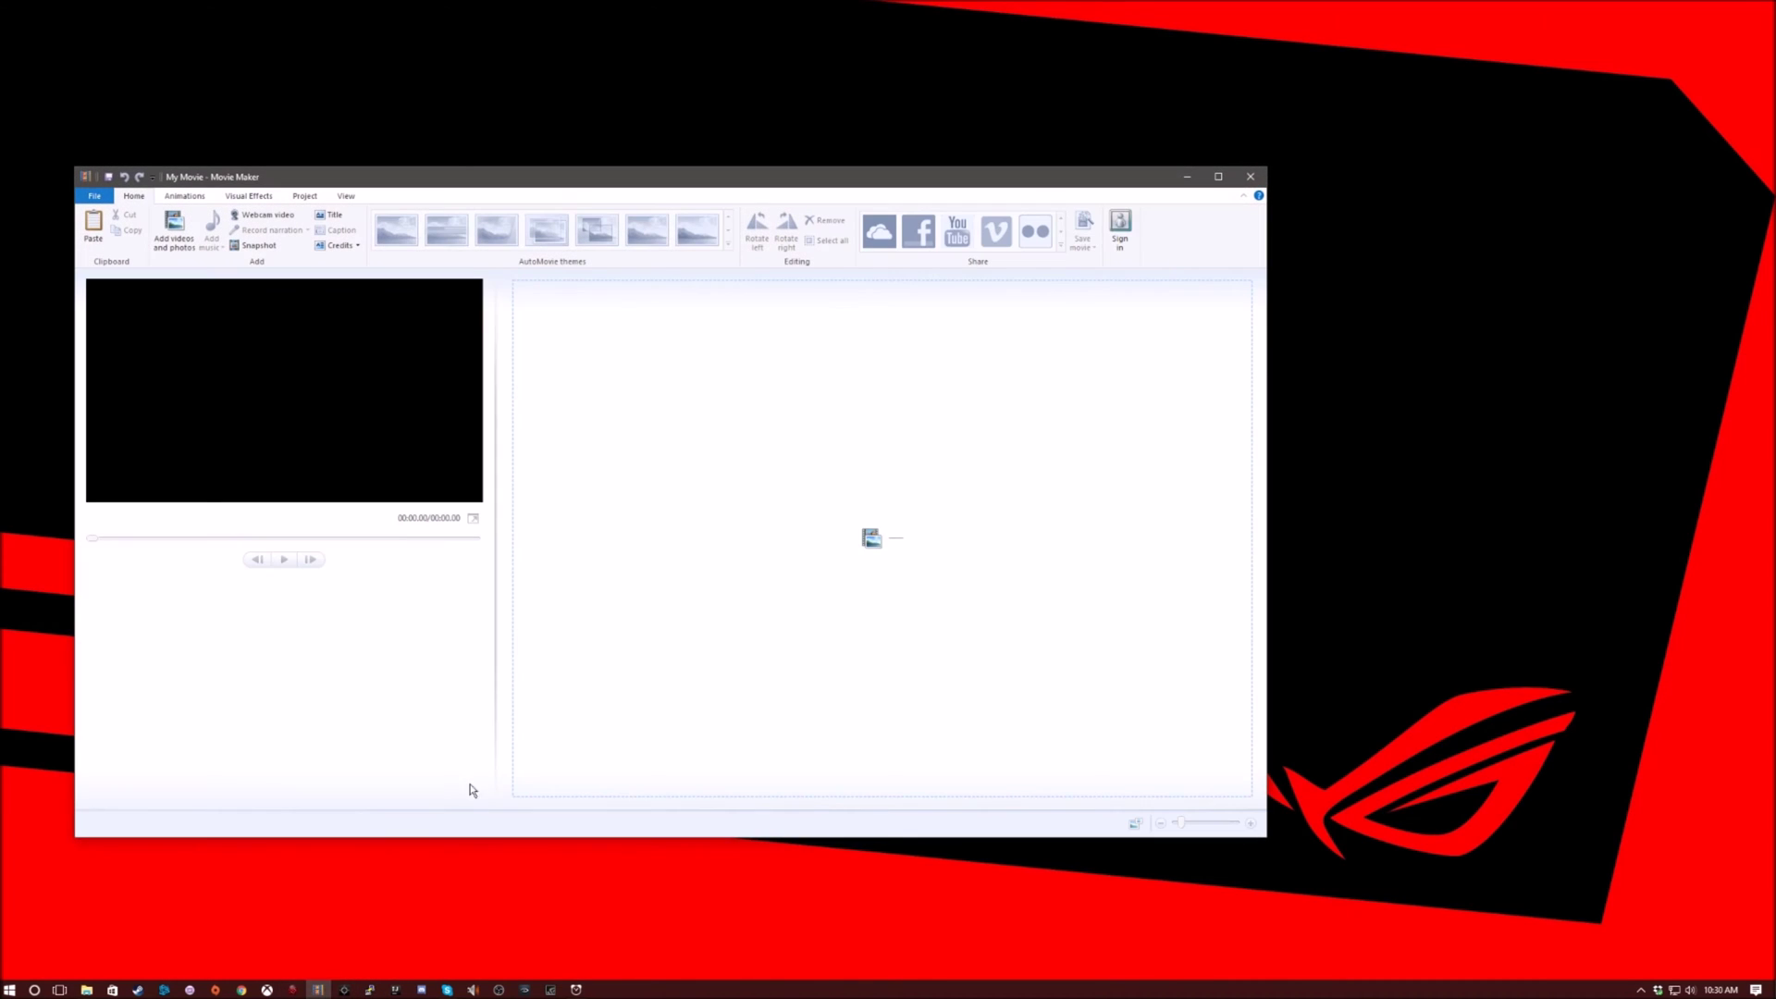
{"action": "left_click_drag", "start_coordinate": [632, 183], "coordinate": [897, 181]}
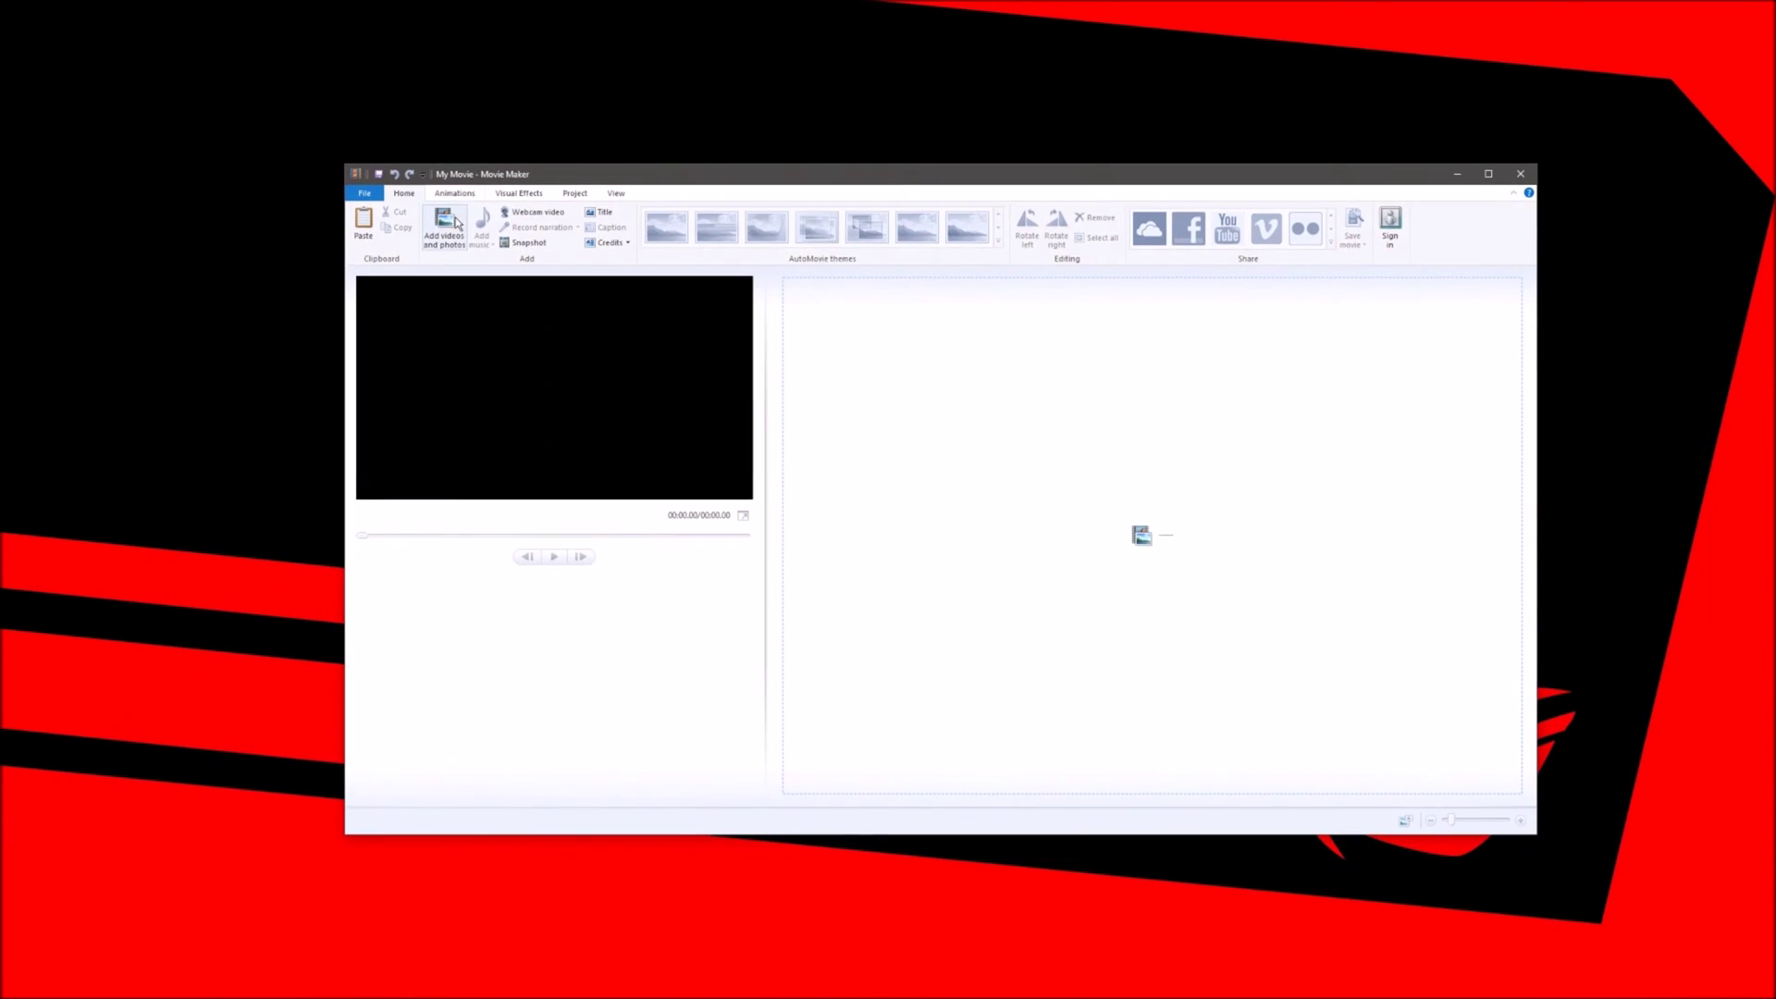
{"action": "left_click", "coordinate": [364, 192]}
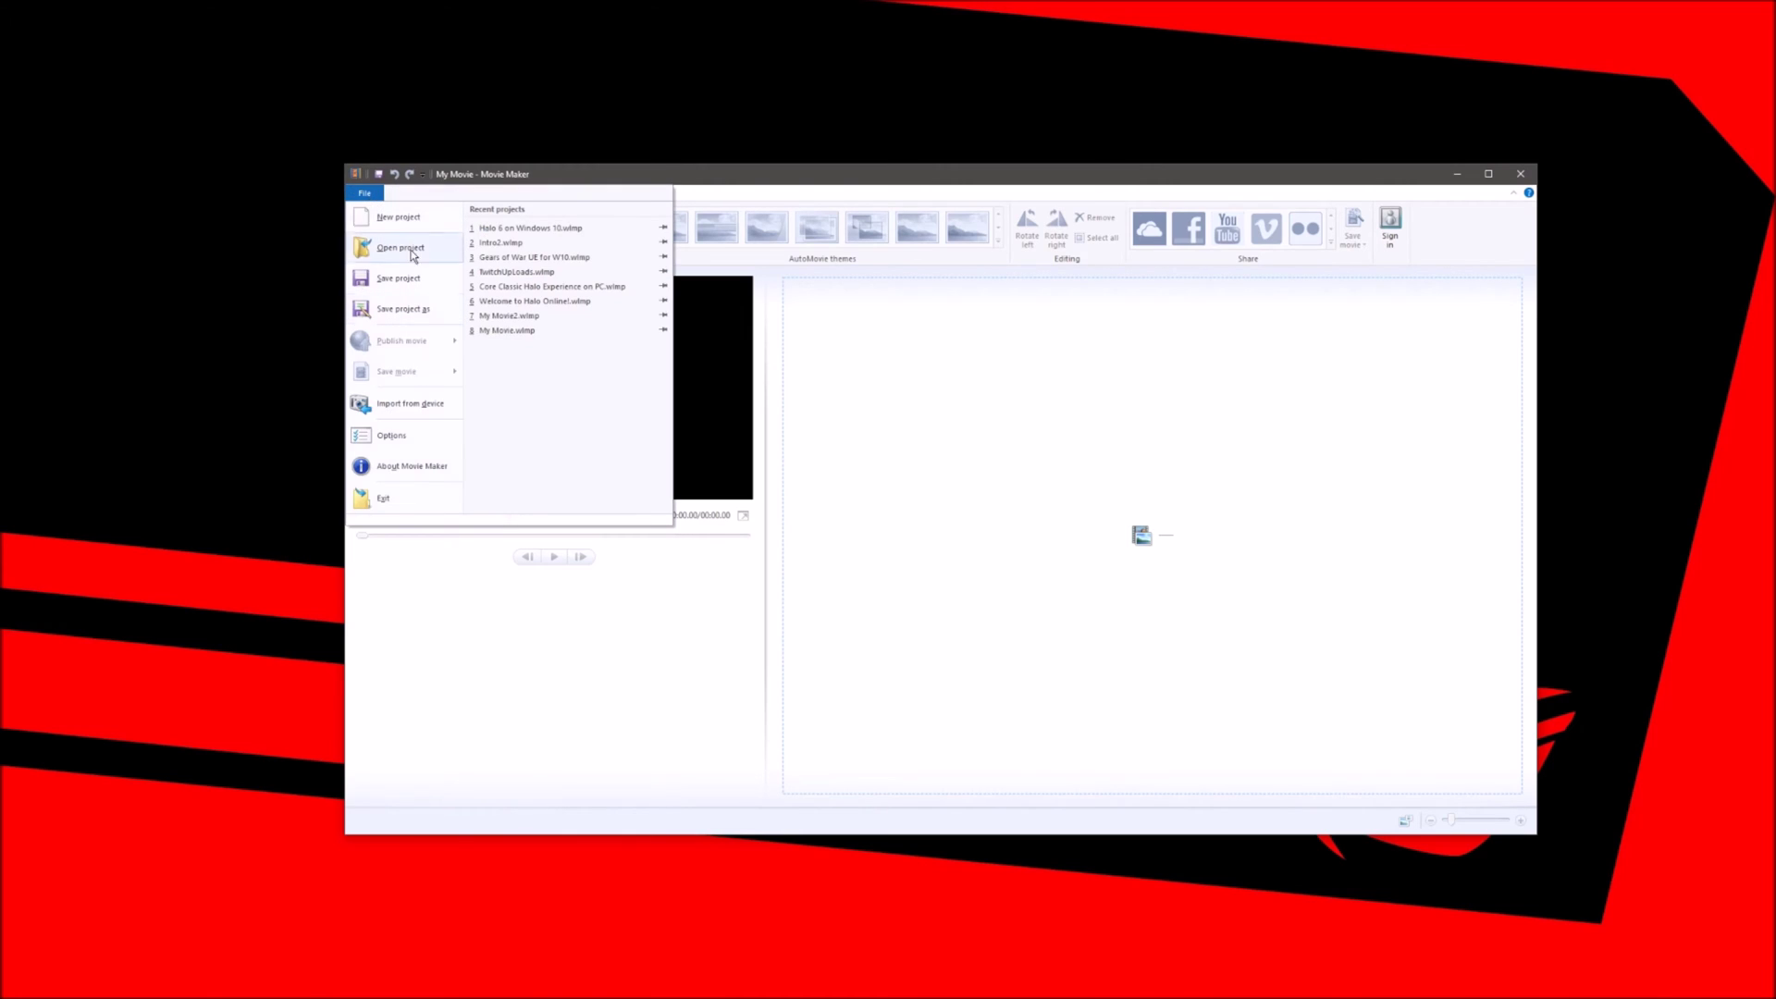
{"action": "left_click", "coordinate": [959, 408]}
{"action": "left_click_drag", "start_coordinate": [972, 171], "coordinate": [773, 137]}
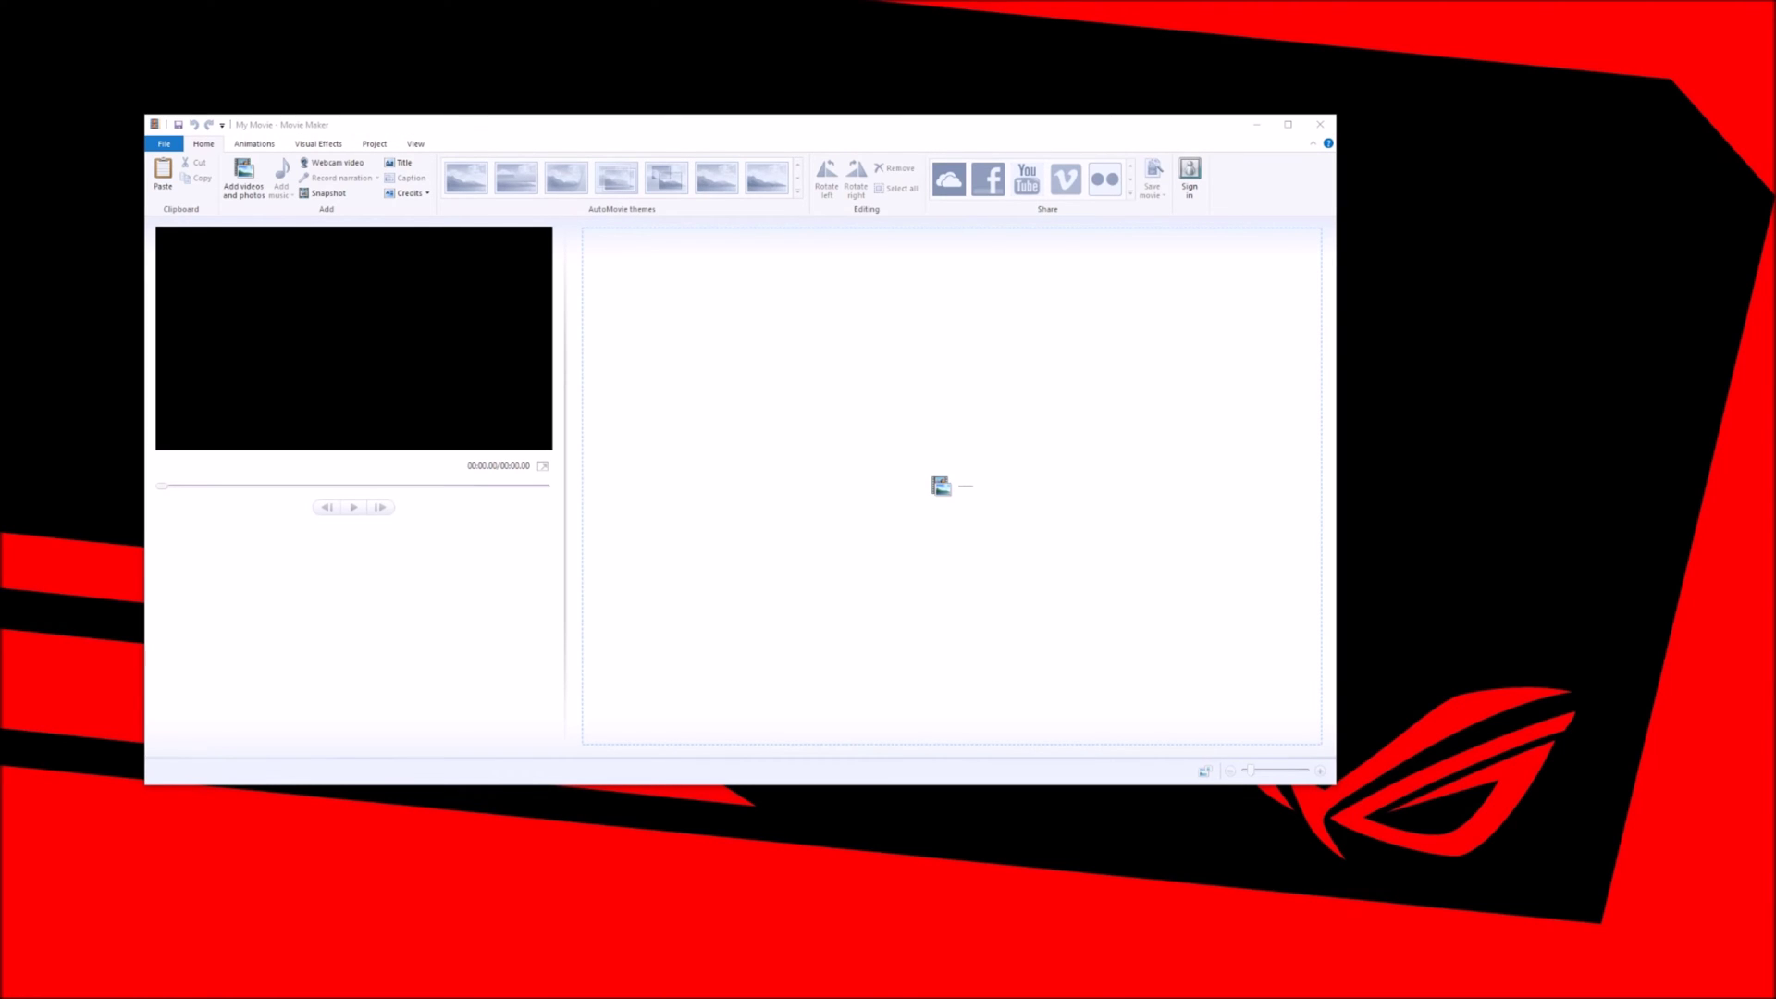
{"action": "left_click_drag", "start_coordinate": [935, 481], "coordinate": [860, 472]}
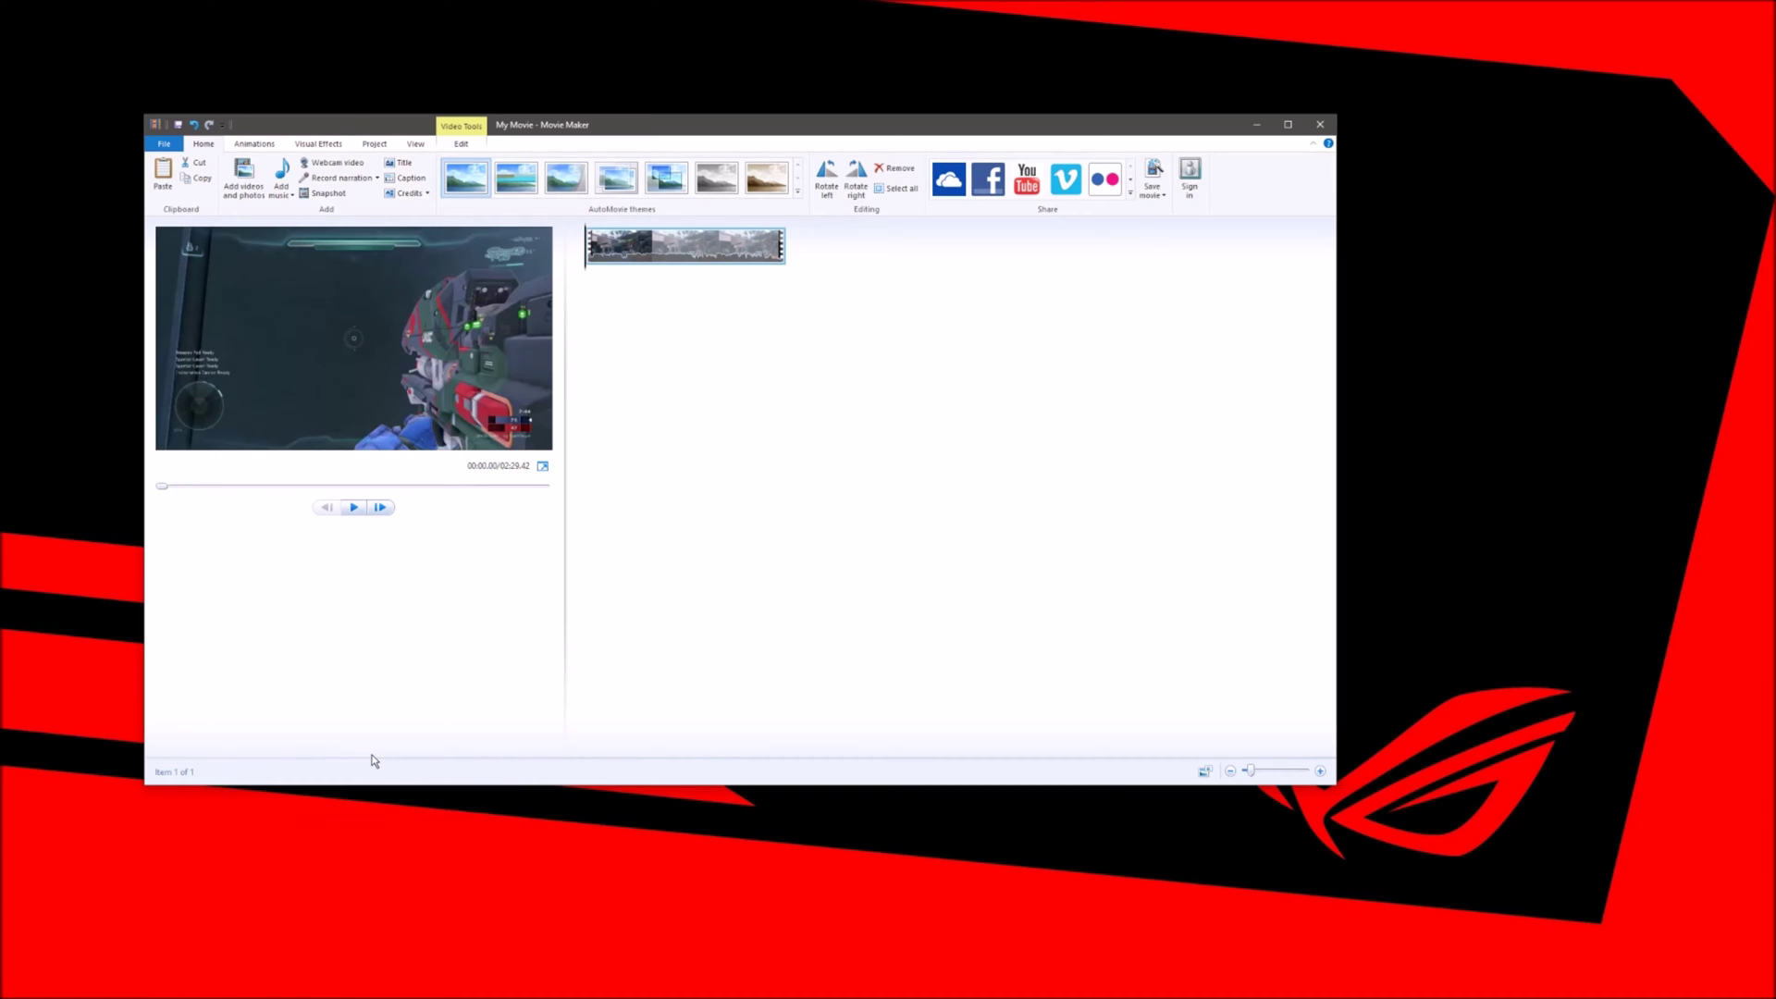
Split the Halo clip at exactly 00:20.00
{"action": "left_click", "coordinate": [653, 257]}
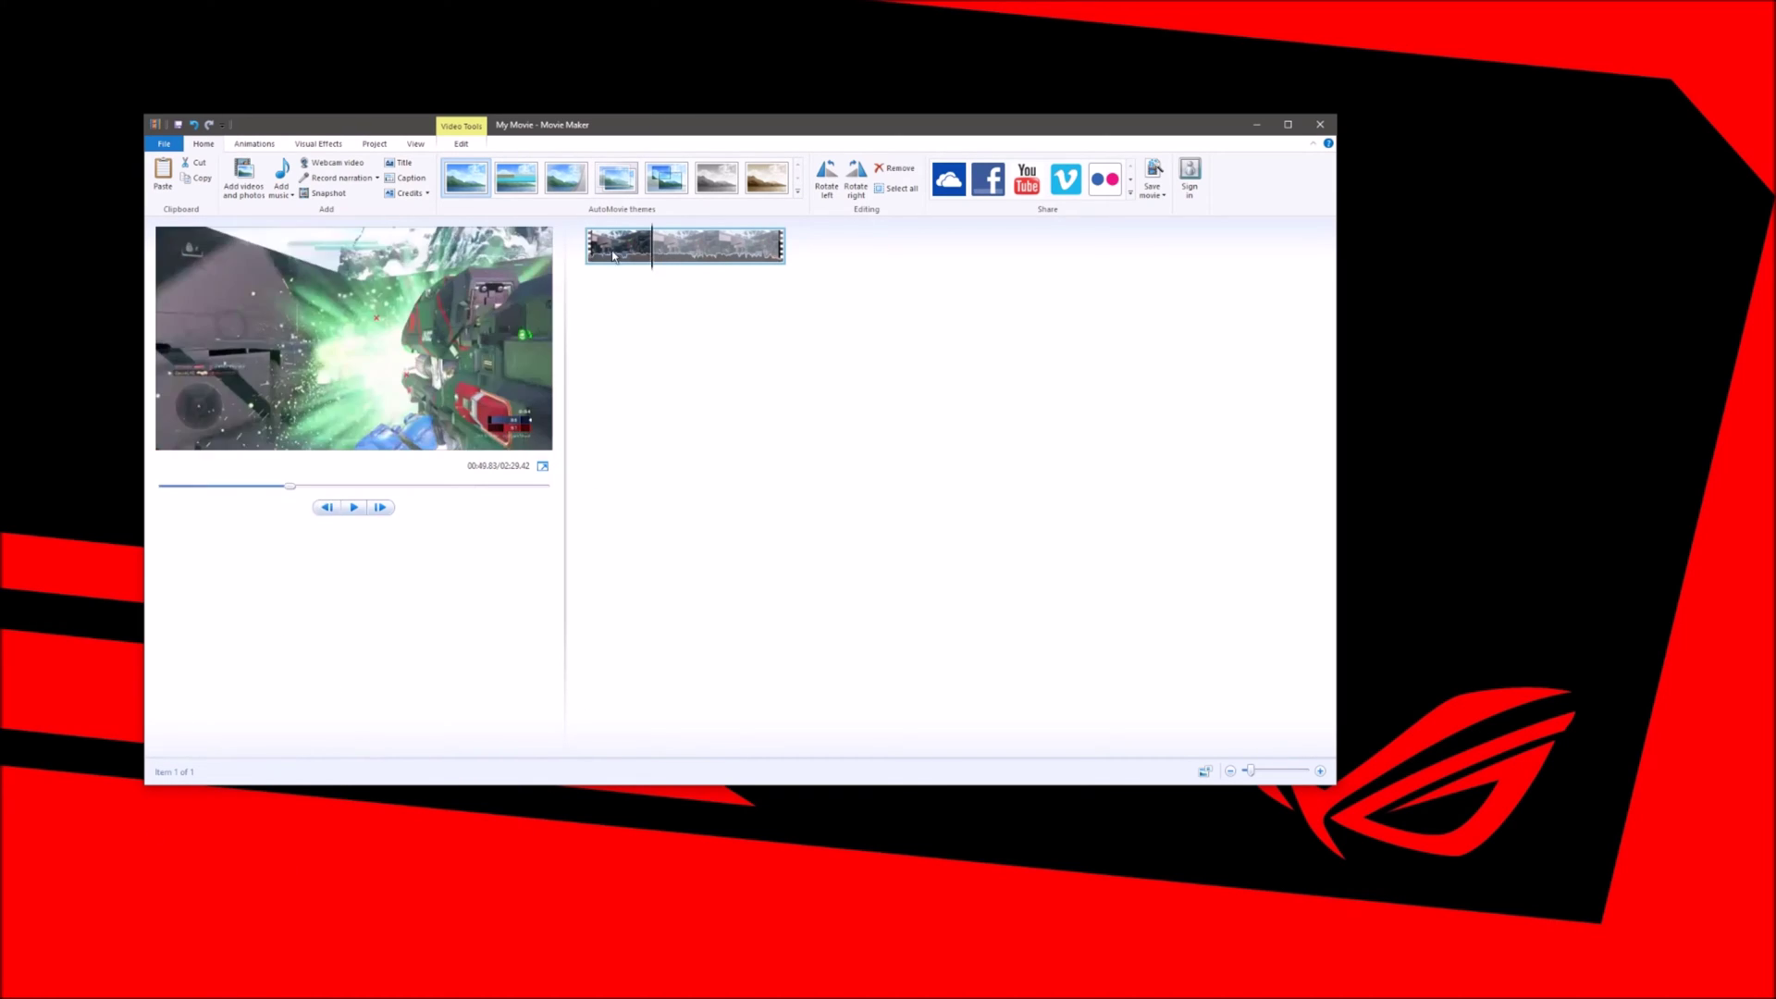
{"action": "left_click_drag", "start_coordinate": [644, 263], "coordinate": [614, 271]}
{"action": "left_click", "coordinate": [325, 508]}
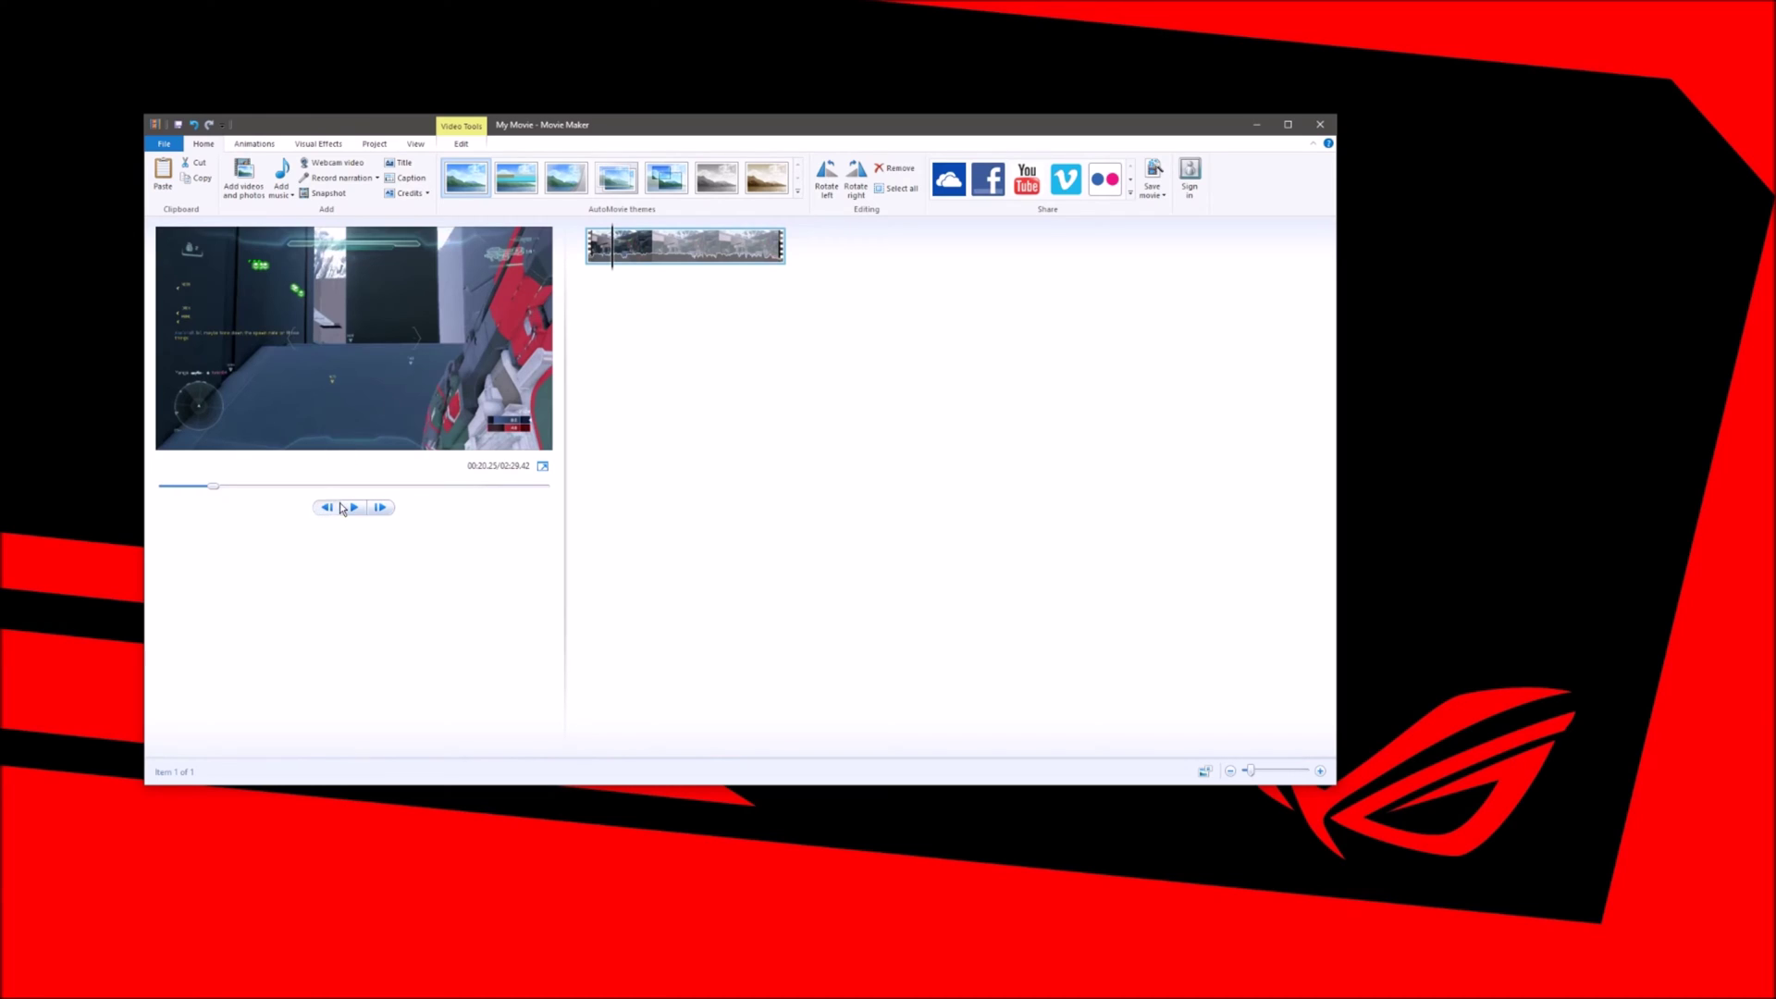
{"action": "left_click", "coordinate": [325, 508]}
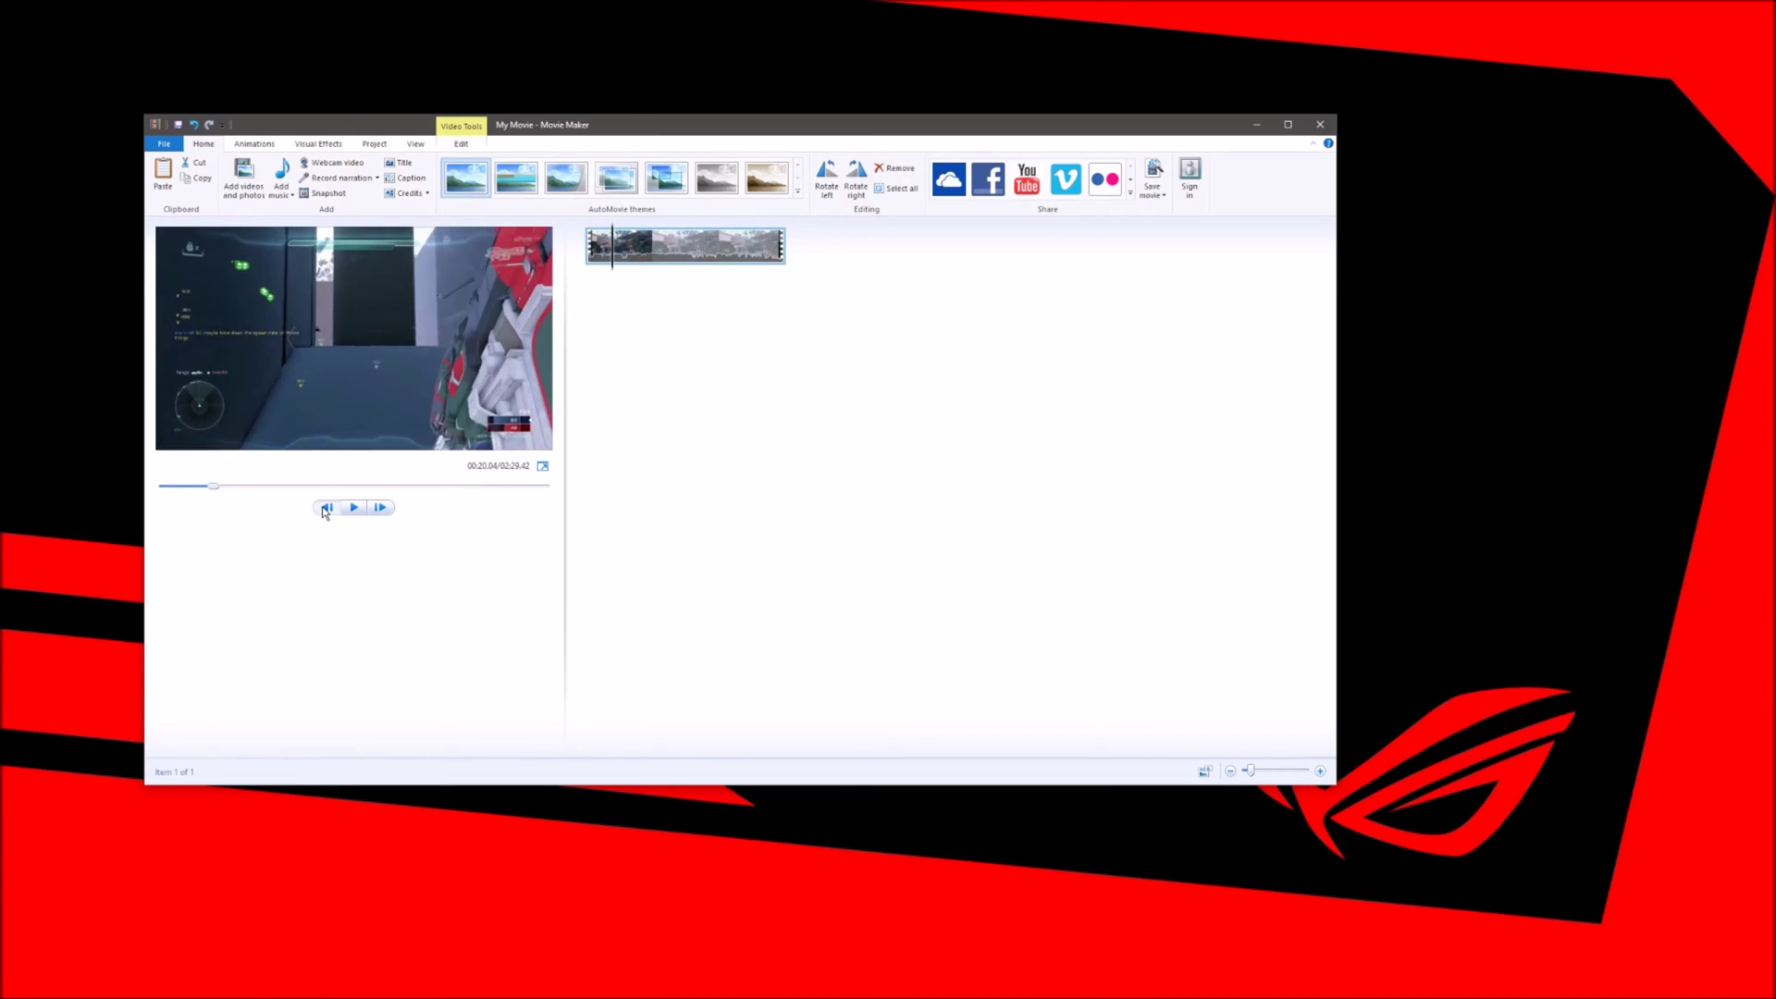
{"action": "right_click", "coordinate": [614, 261]}
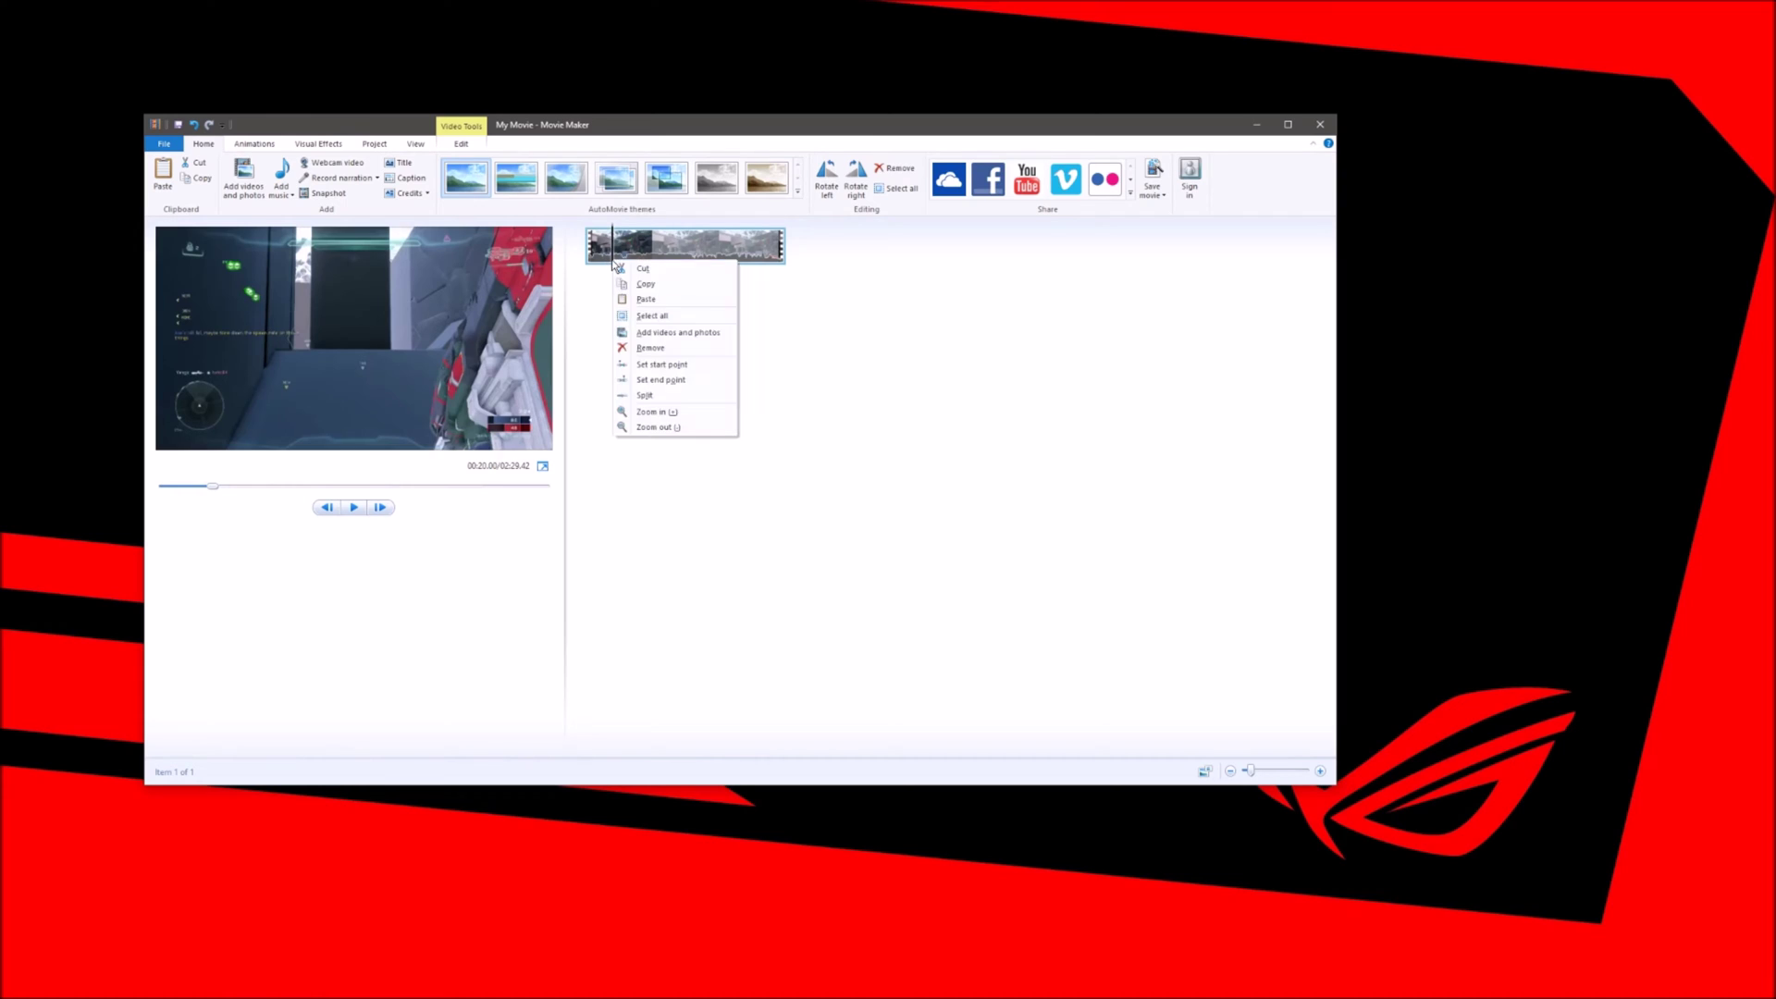
{"action": "left_click", "coordinate": [672, 397]}
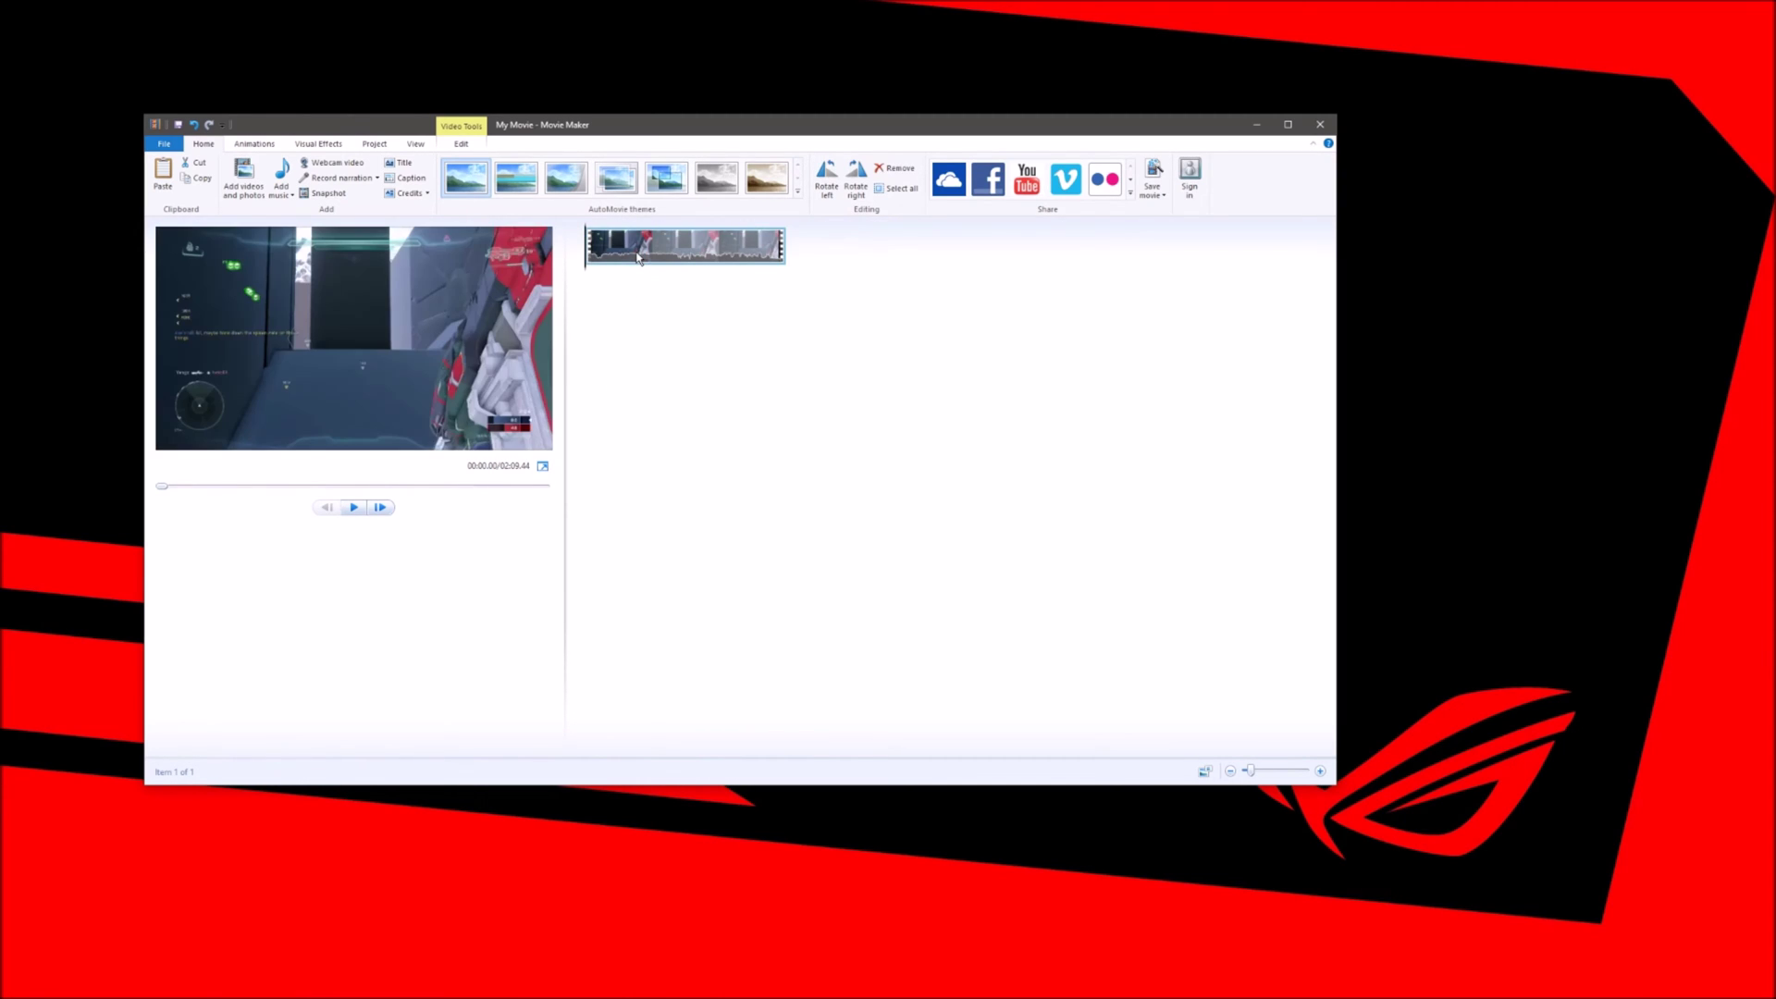
Bring the play position near the one-minute mark, zooming the storyboard in for precision
{"action": "left_click_drag", "start_coordinate": [620, 248], "coordinate": [676, 264]}
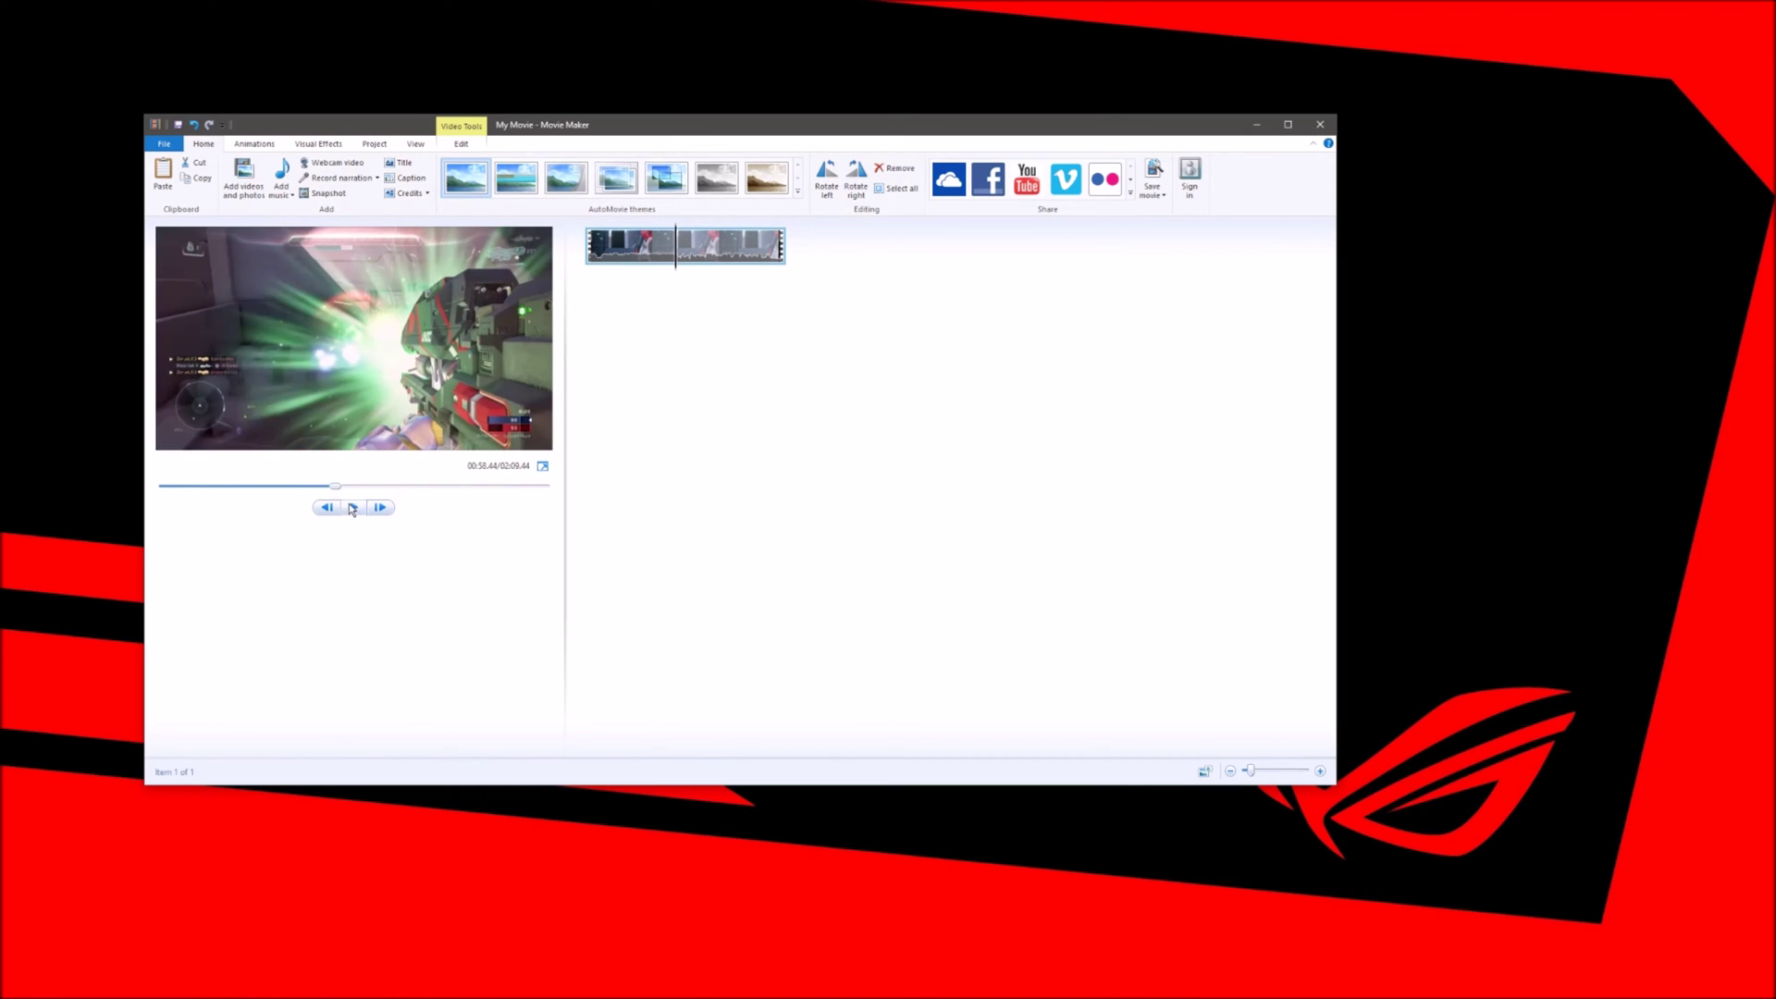
{"action": "left_click", "coordinate": [382, 508]}
{"action": "left_click", "coordinate": [382, 509]}
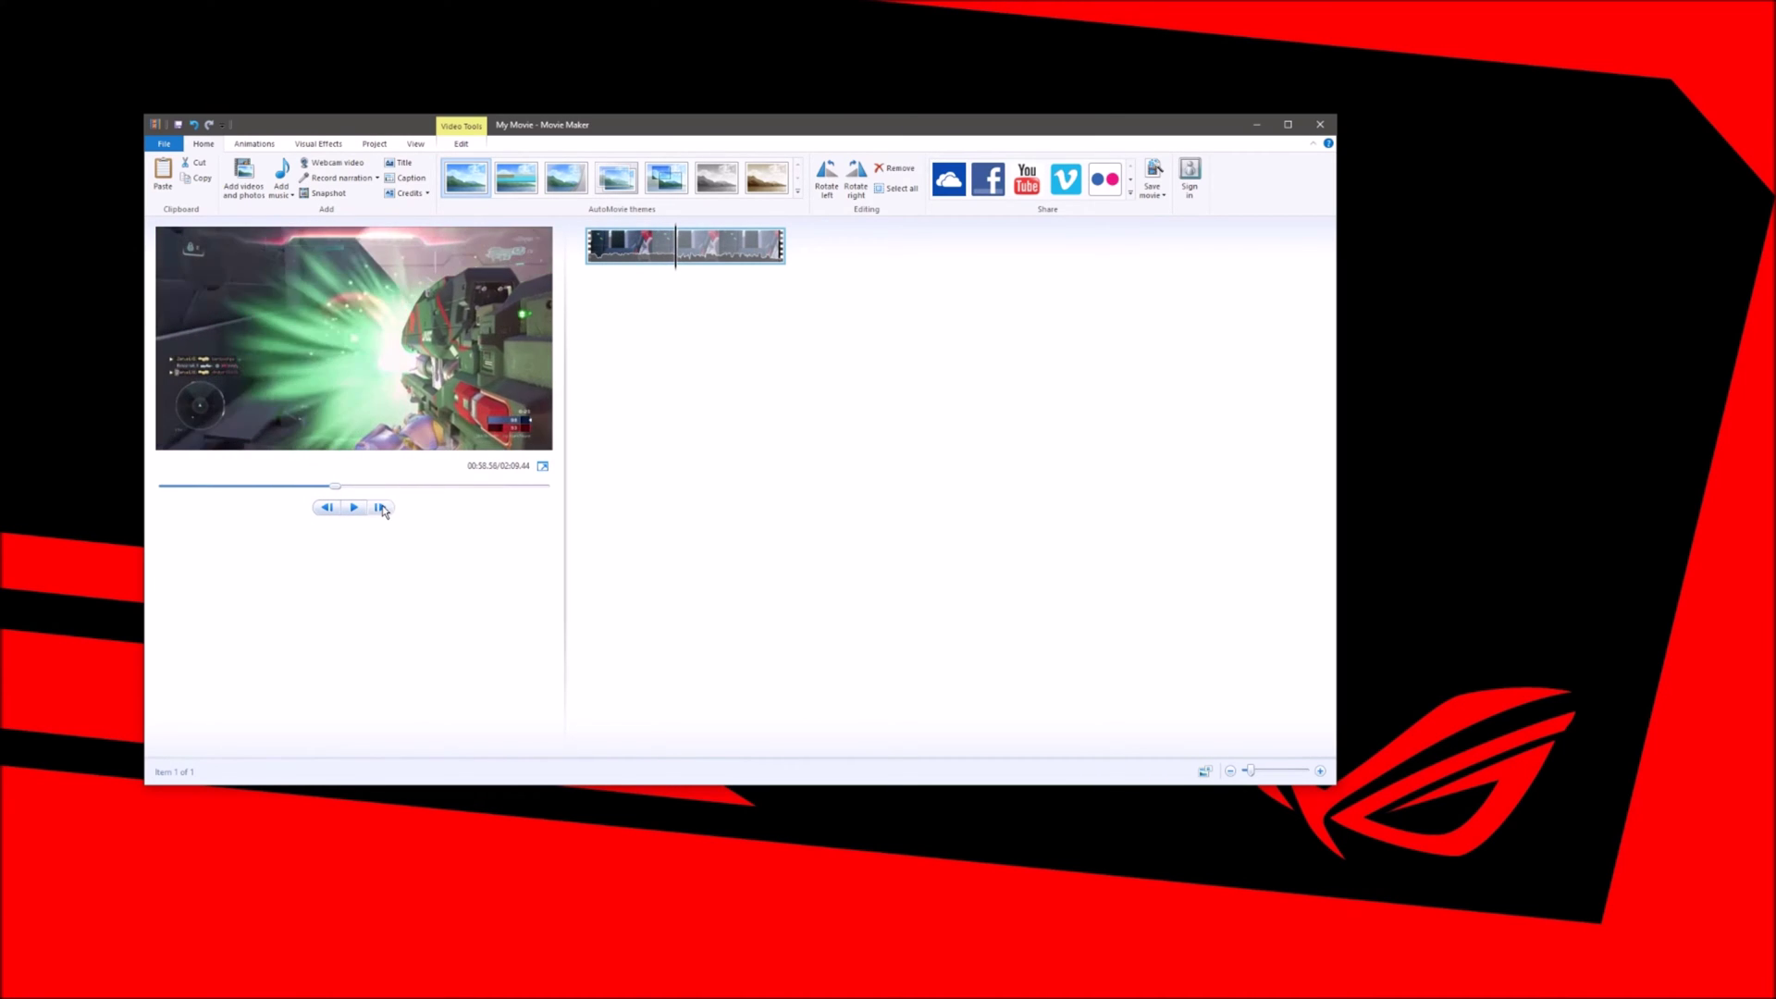
{"action": "left_click", "coordinate": [382, 509]}
{"action": "left_click", "coordinate": [382, 509]}
{"action": "left_click", "coordinate": [382, 509]}
{"action": "left_click", "coordinate": [382, 509]}
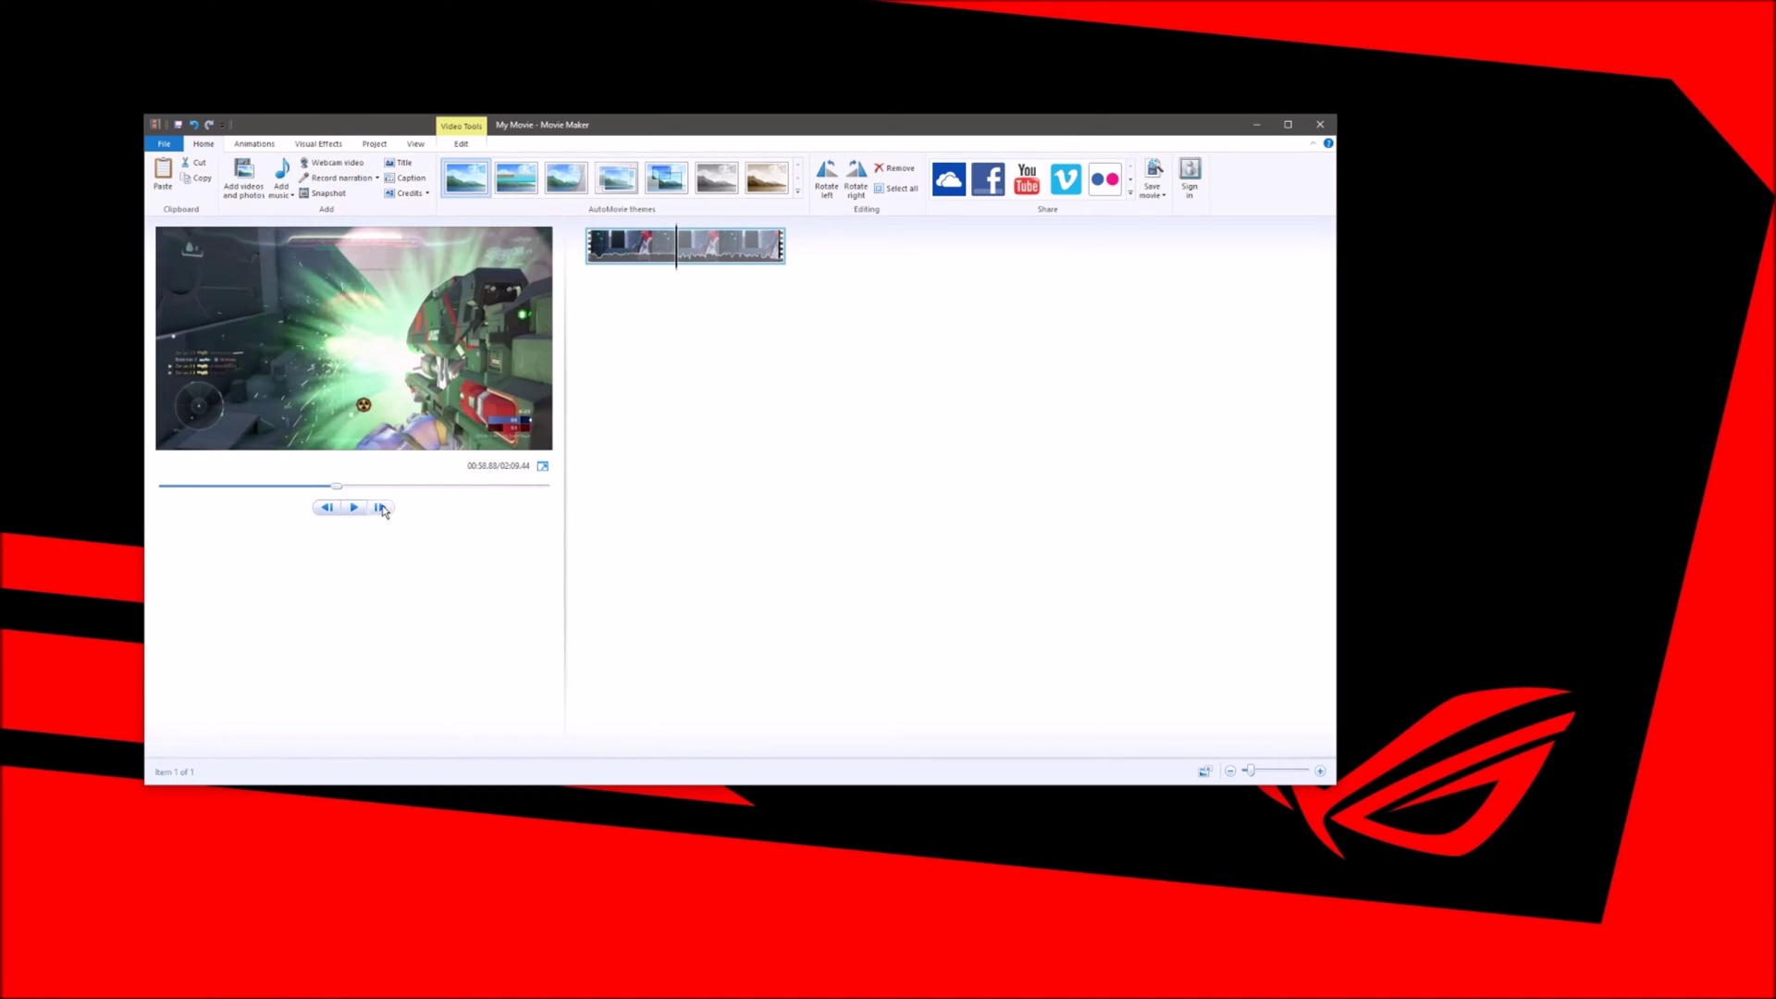
{"action": "left_click", "coordinate": [382, 509]}
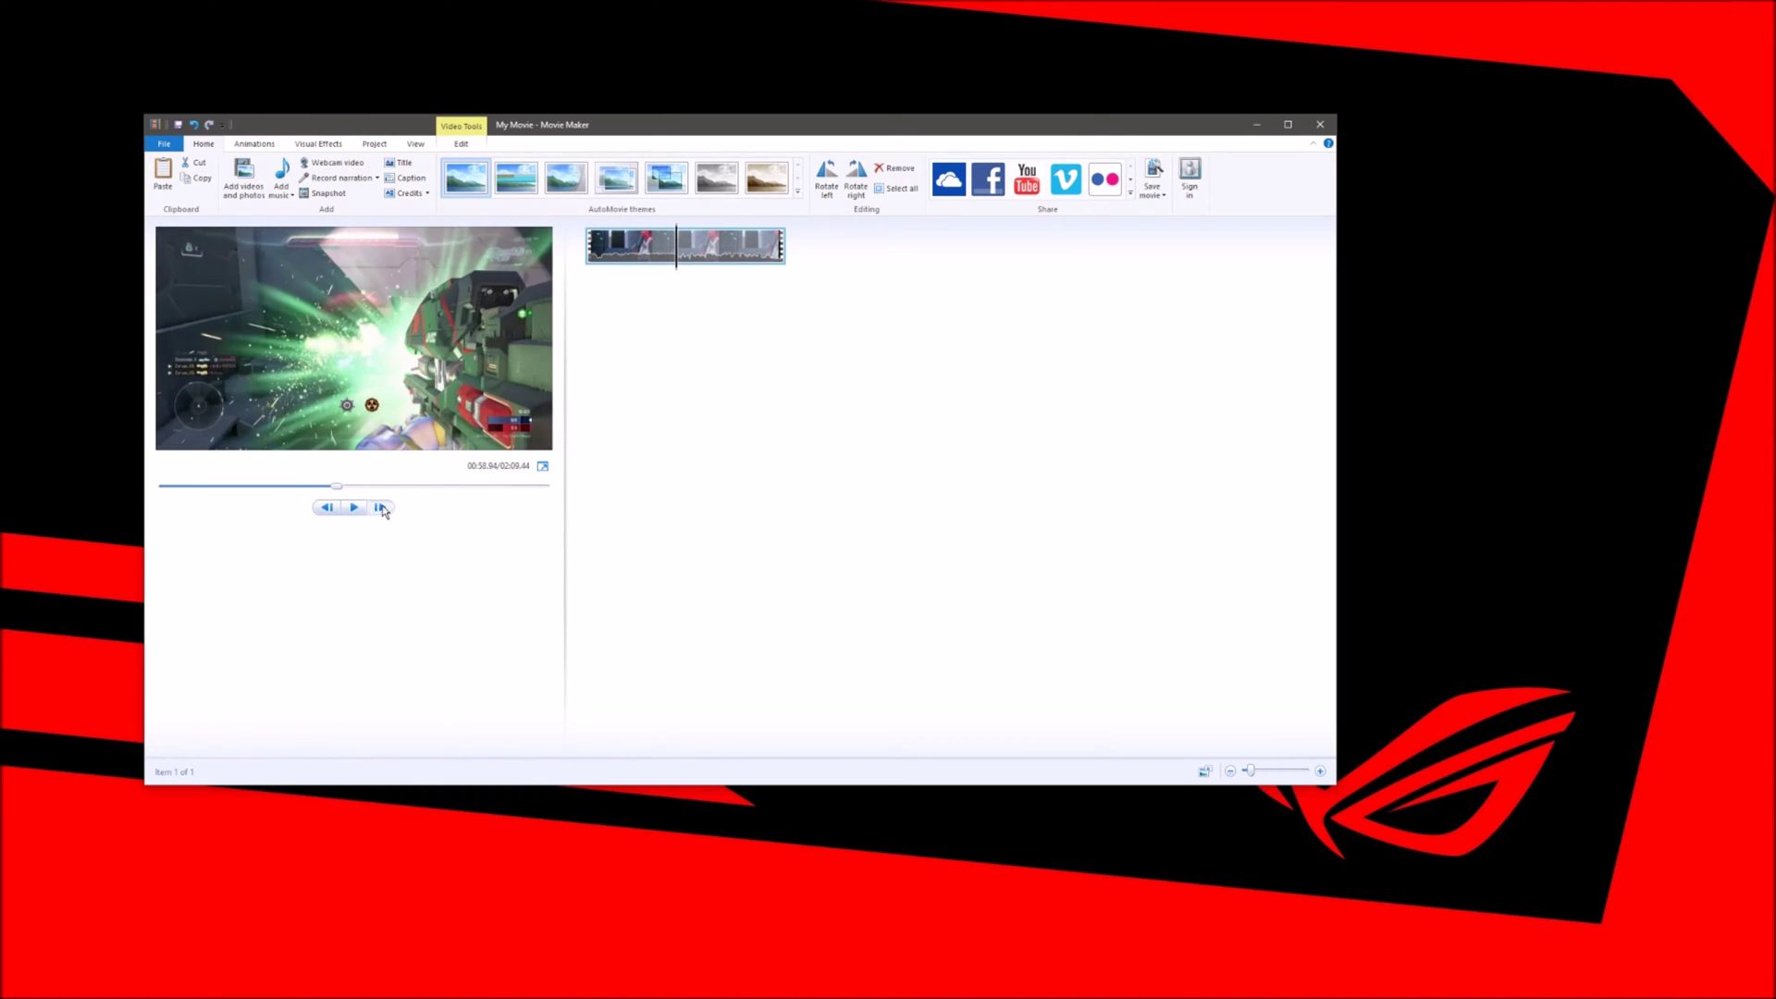
{"action": "left_click", "coordinate": [681, 257]}
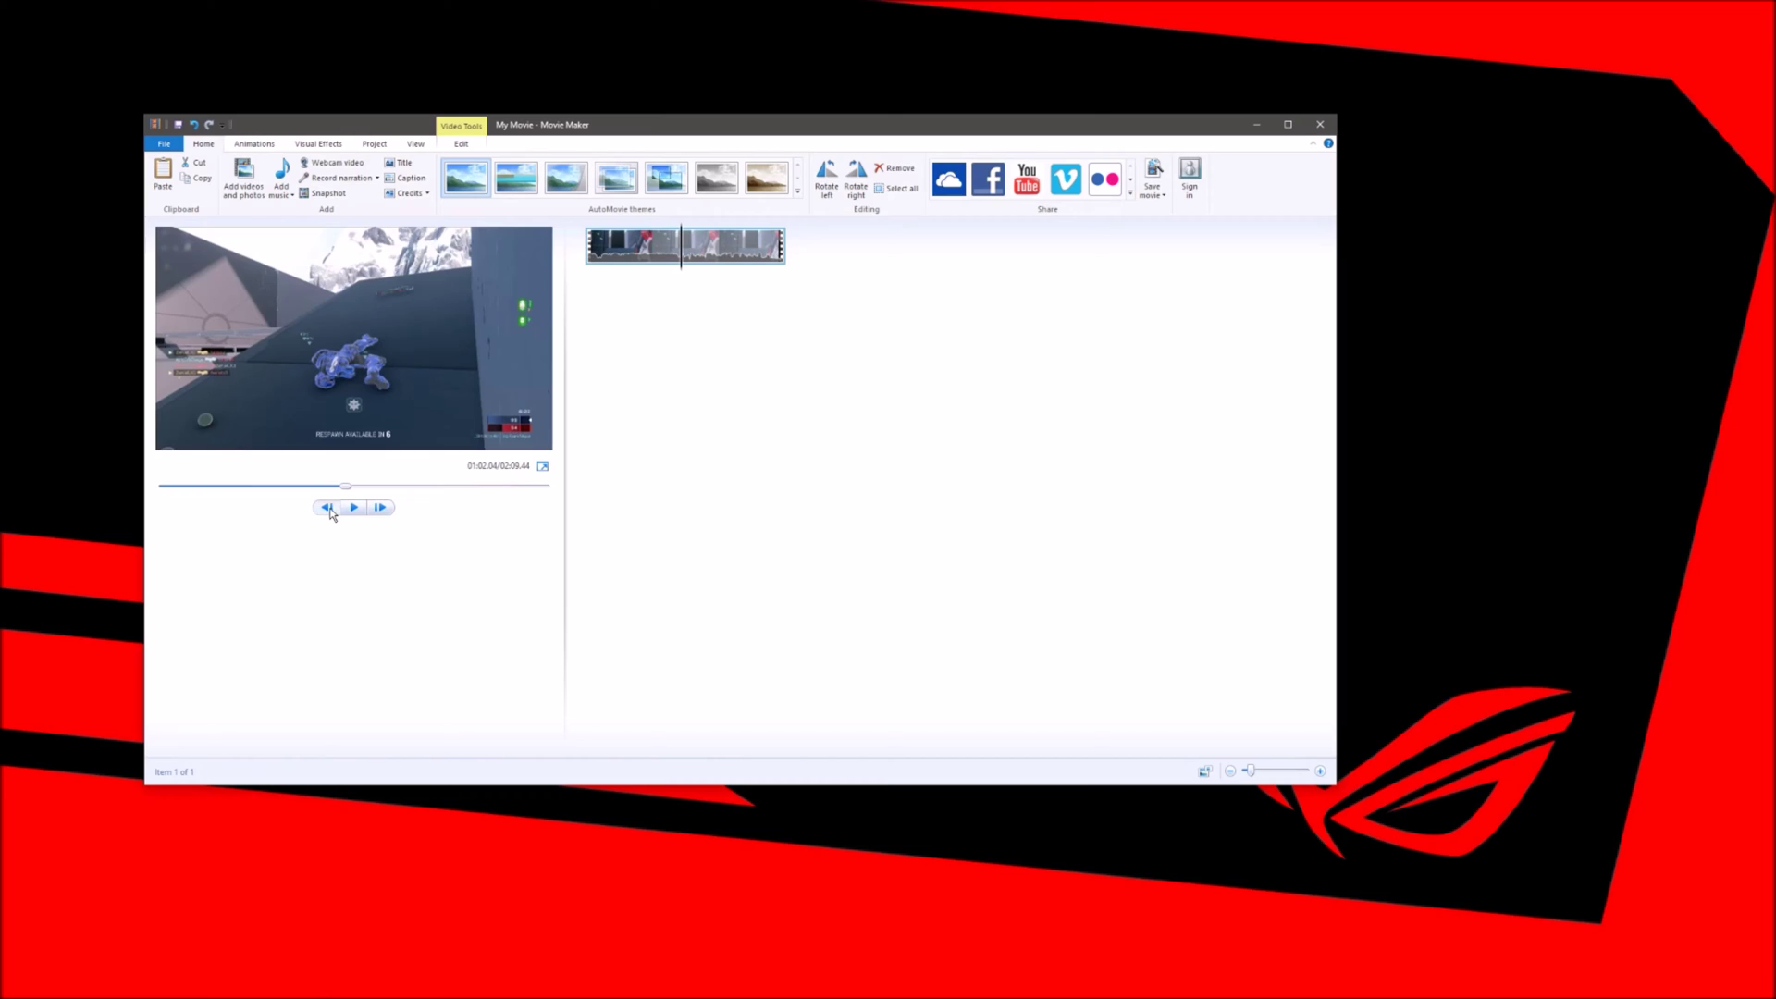
{"action": "left_click", "coordinate": [327, 508]}
{"action": "left_click", "coordinate": [327, 508]}
{"action": "left_click", "coordinate": [327, 508]}
{"action": "left_click", "coordinate": [329, 508]}
{"action": "left_click", "coordinate": [329, 508]}
{"action": "left_click", "coordinate": [328, 508]}
{"action": "left_click", "coordinate": [329, 508]}
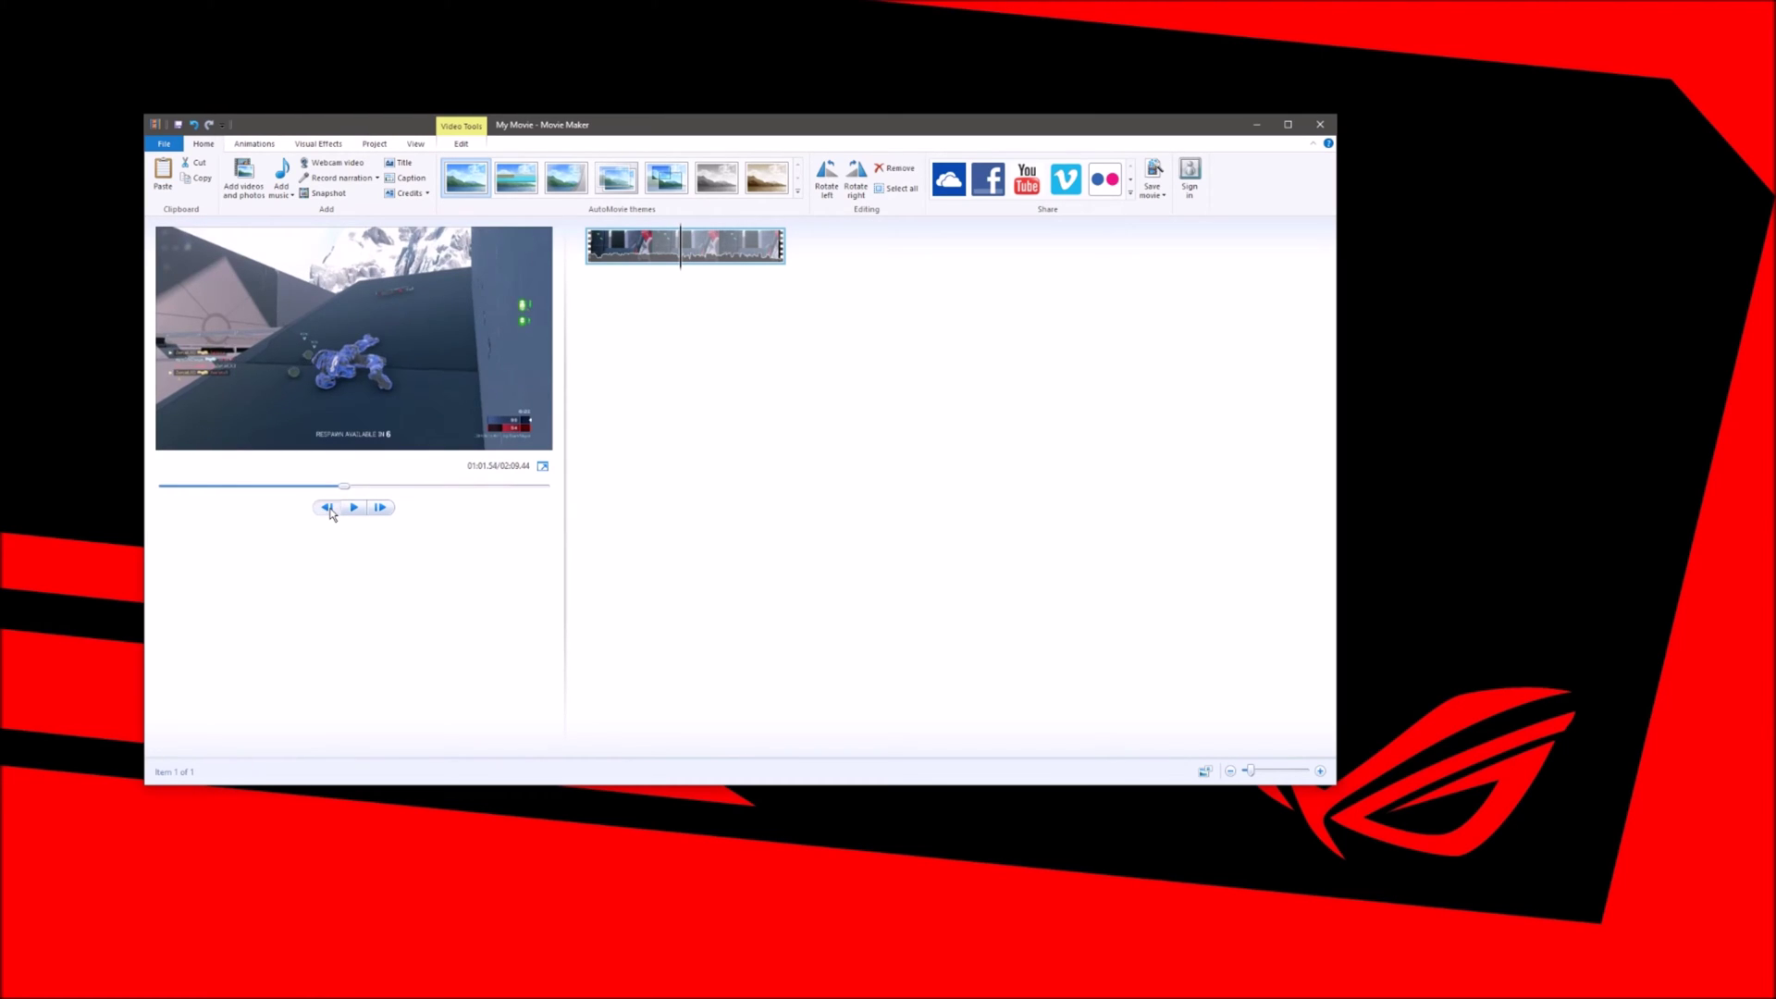
{"action": "left_click", "coordinate": [329, 508]}
{"action": "left_click", "coordinate": [328, 508]}
{"action": "left_click", "coordinate": [328, 508]}
{"action": "left_click", "coordinate": [328, 508]}
{"action": "left_click", "coordinate": [328, 508]}
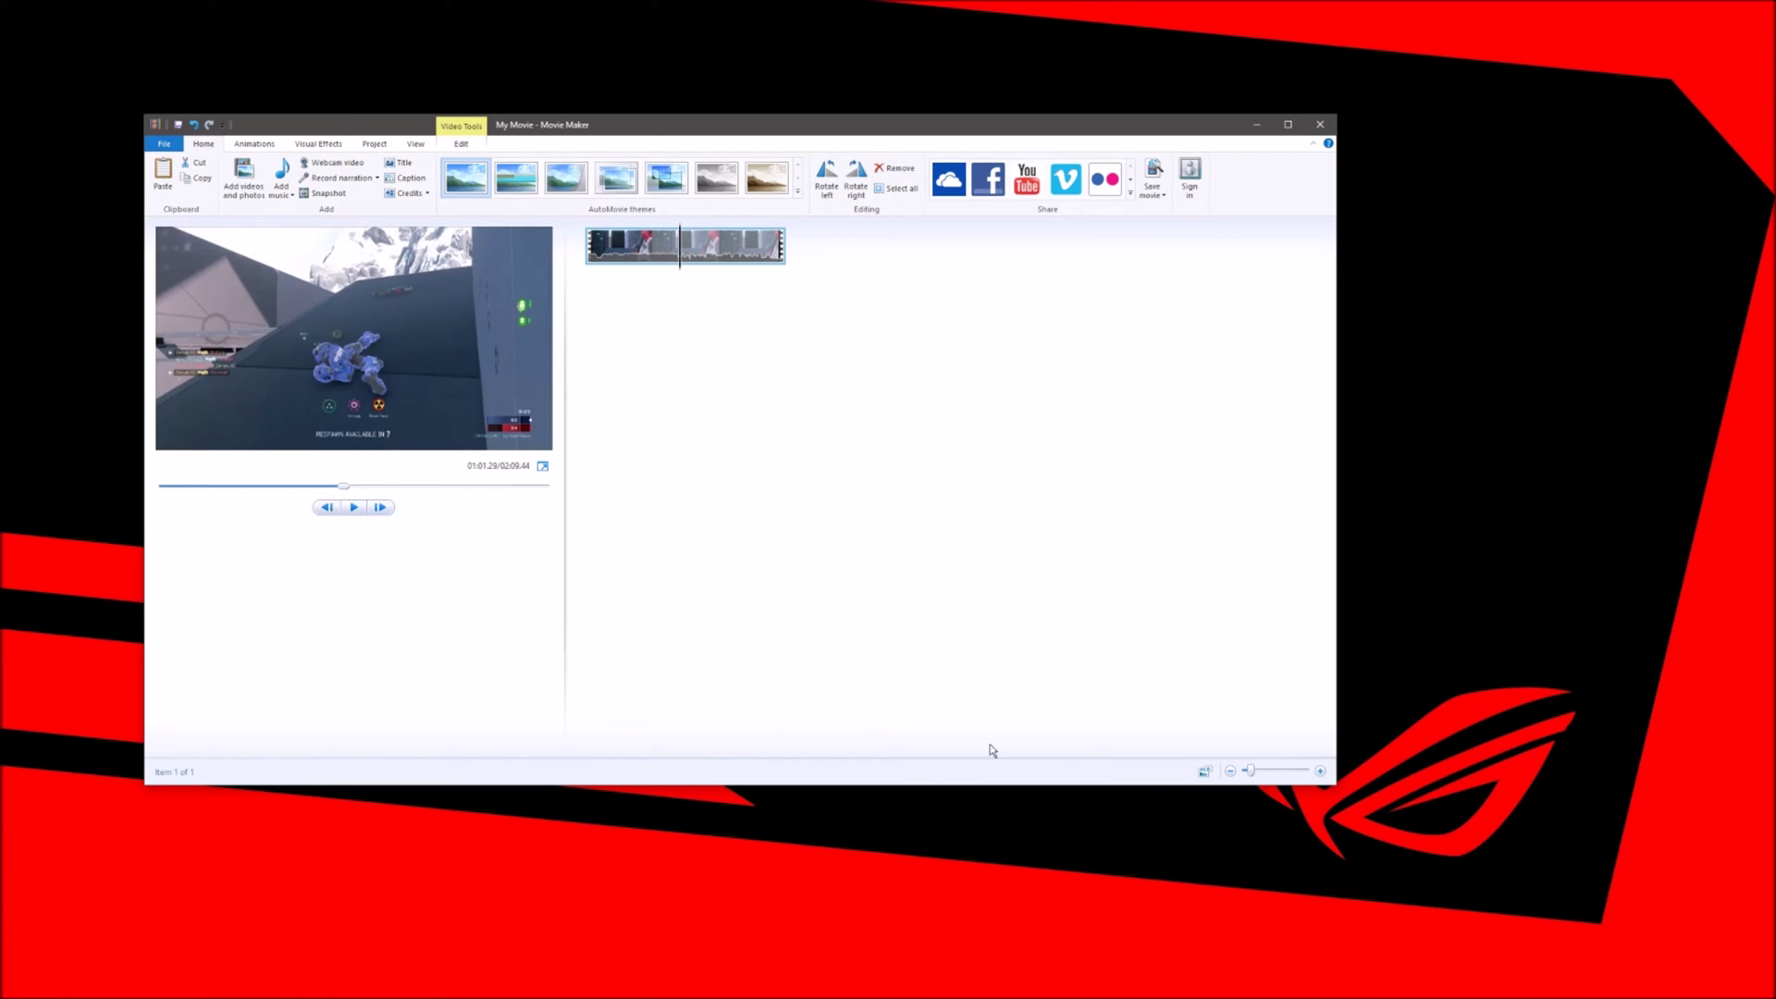
{"action": "left_click", "coordinate": [1320, 771]}
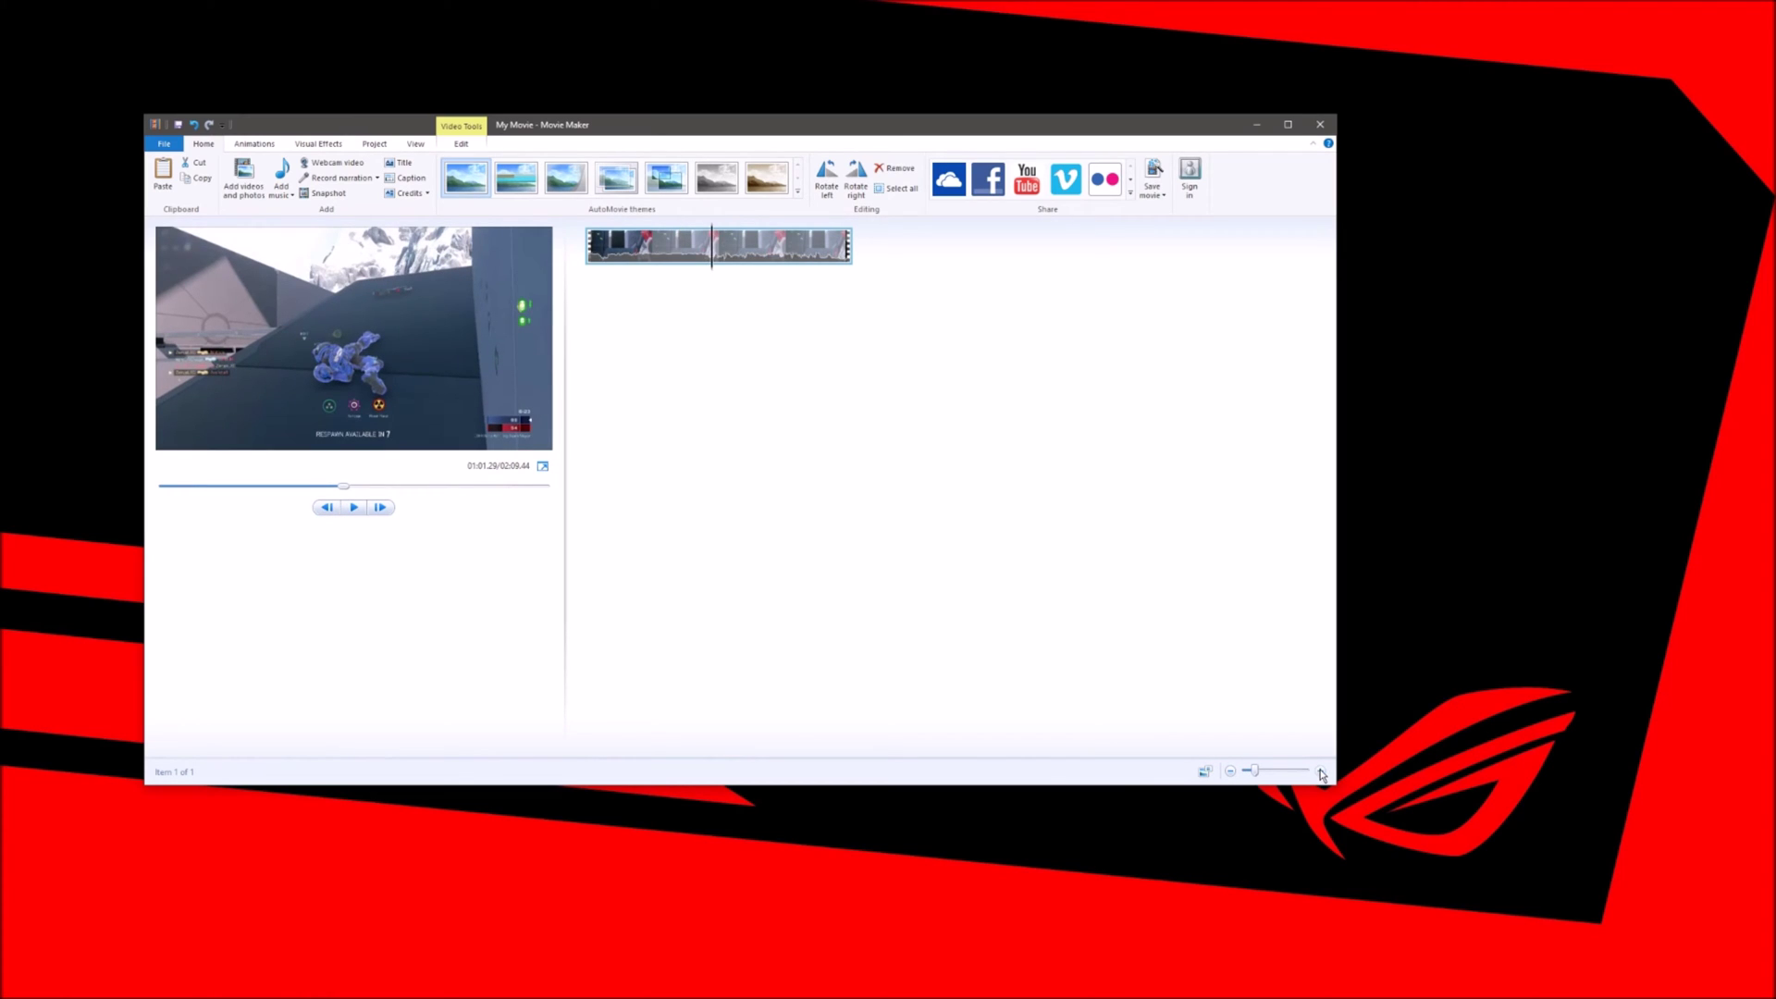
{"action": "left_click", "coordinate": [1321, 772]}
{"action": "left_click", "coordinate": [1321, 772]}
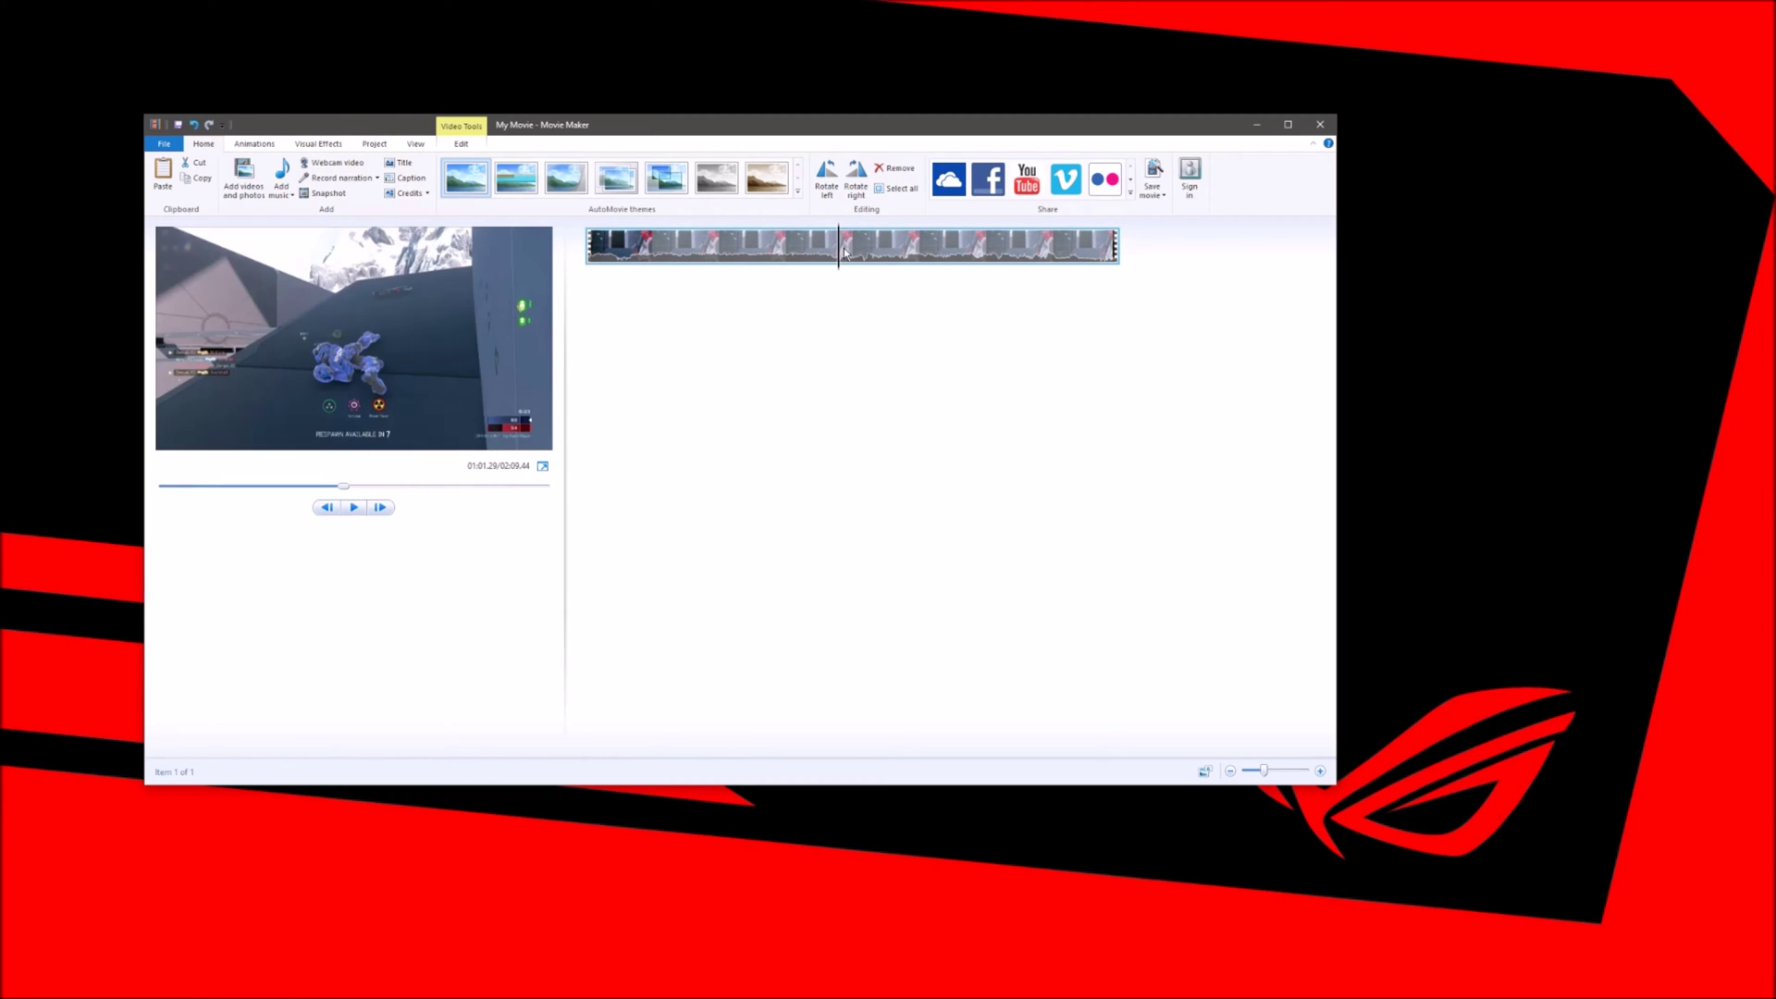
Place the play position at exactly 01:00.00 and set it as the clip's end point
{"action": "left_click_drag", "start_coordinate": [839, 255], "coordinate": [833, 252]}
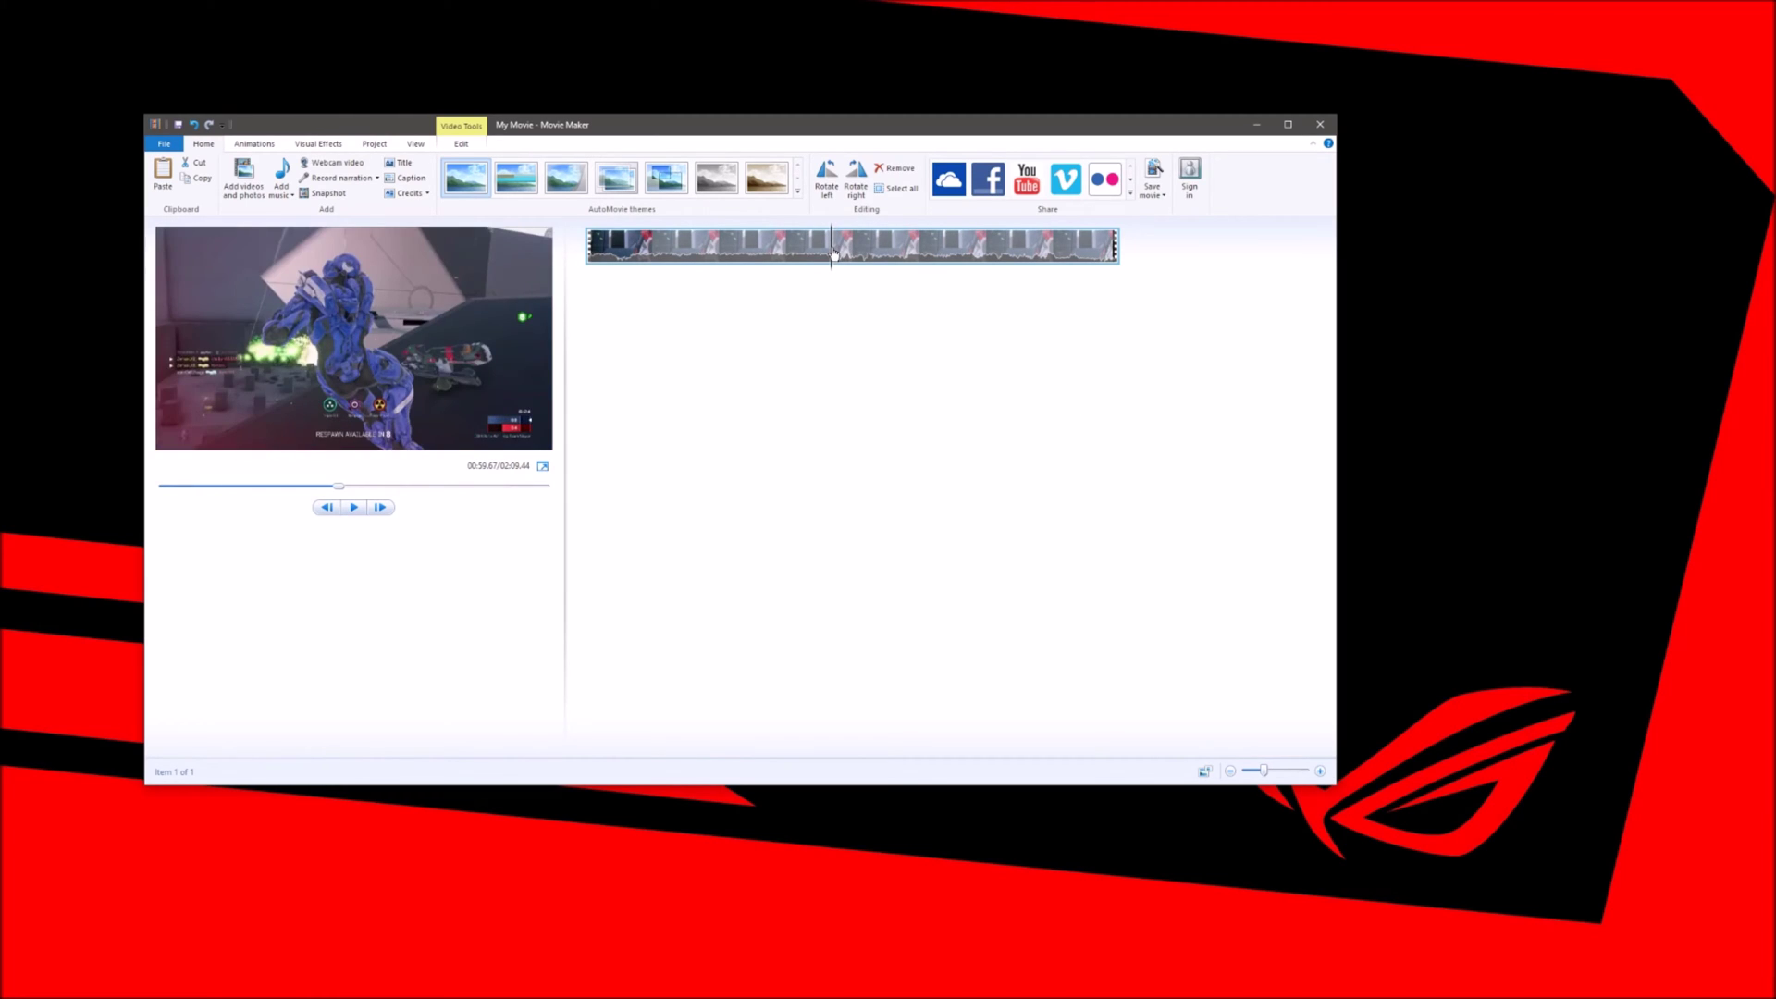
{"action": "left_click", "coordinate": [392, 508]}
{"action": "left_click", "coordinate": [392, 509]}
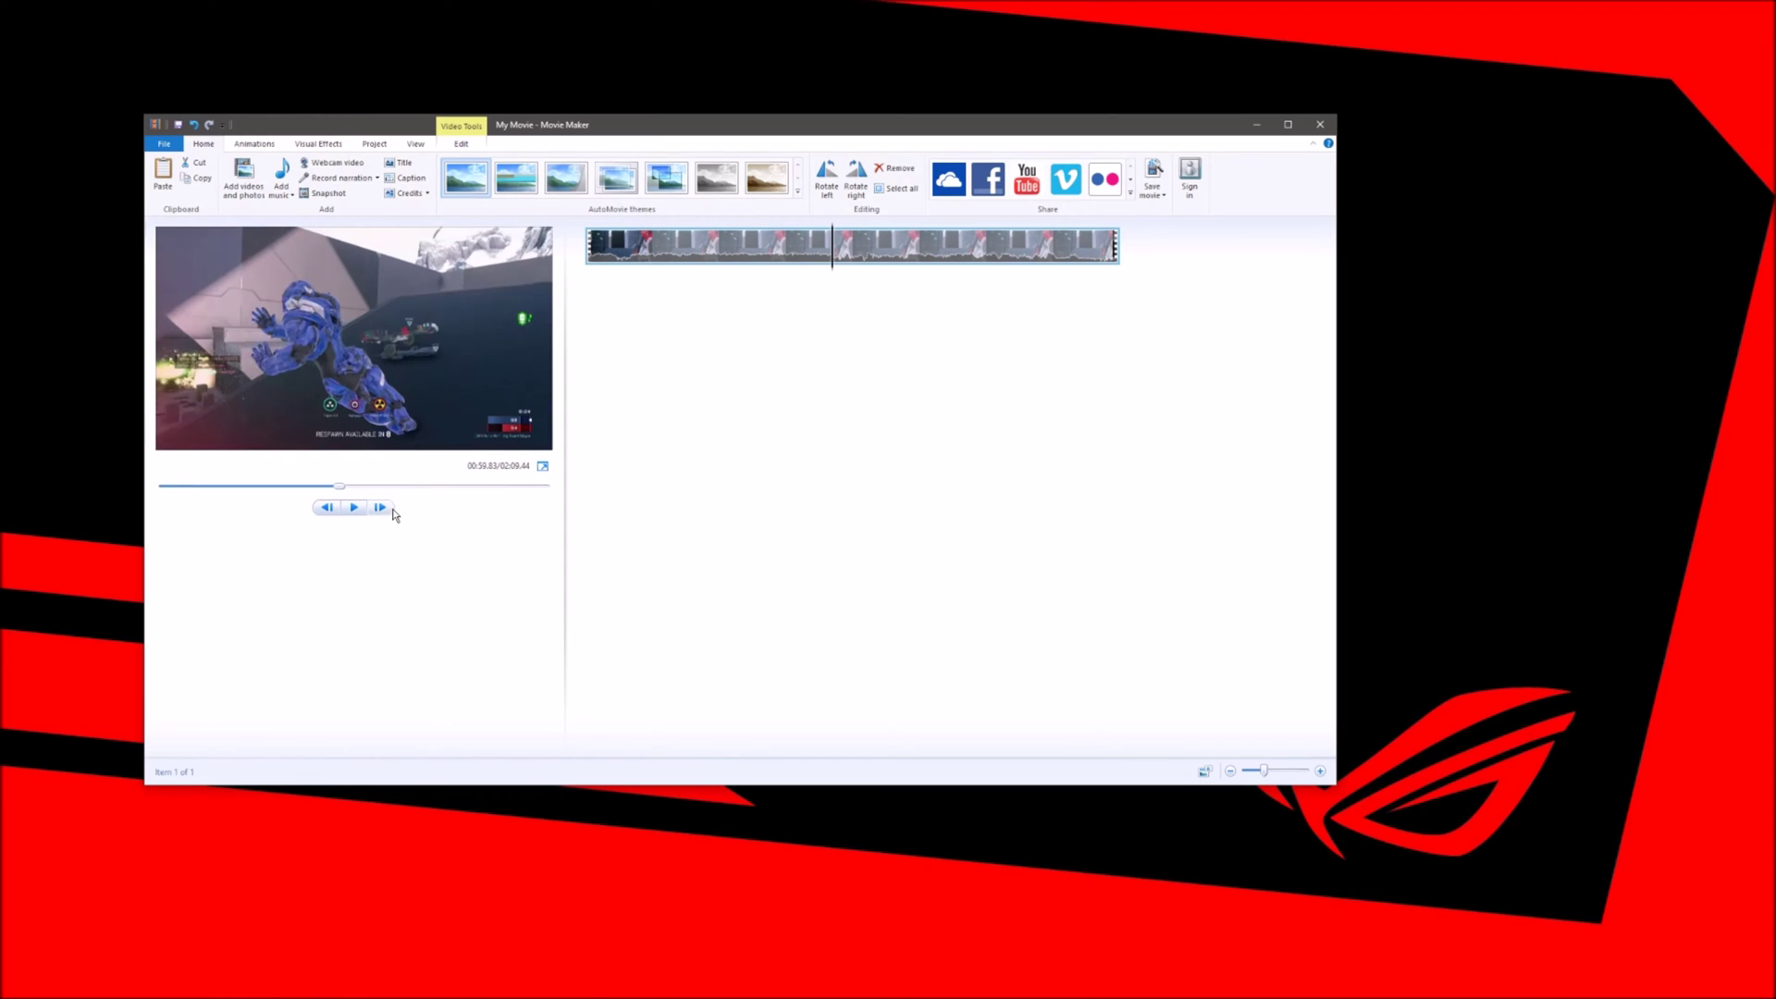
{"action": "left_click", "coordinate": [393, 509]}
{"action": "left_click", "coordinate": [392, 509]}
{"action": "left_click", "coordinate": [393, 508]}
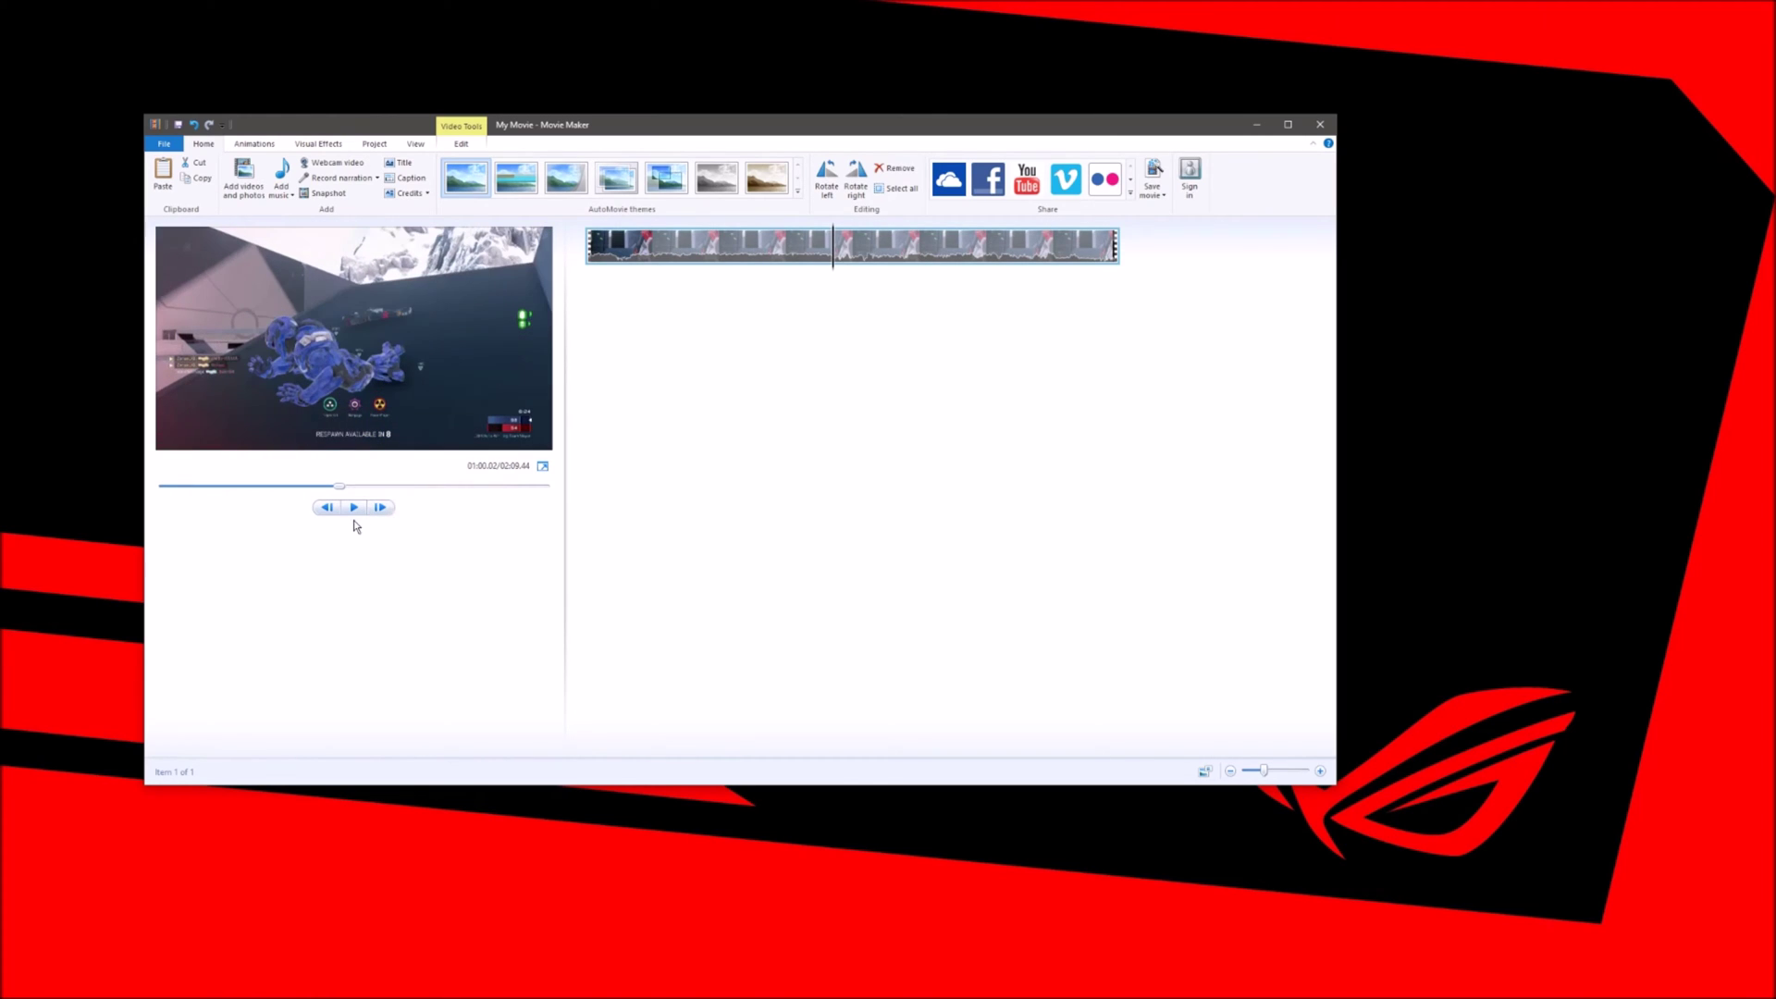
{"action": "left_click", "coordinate": [326, 507]}
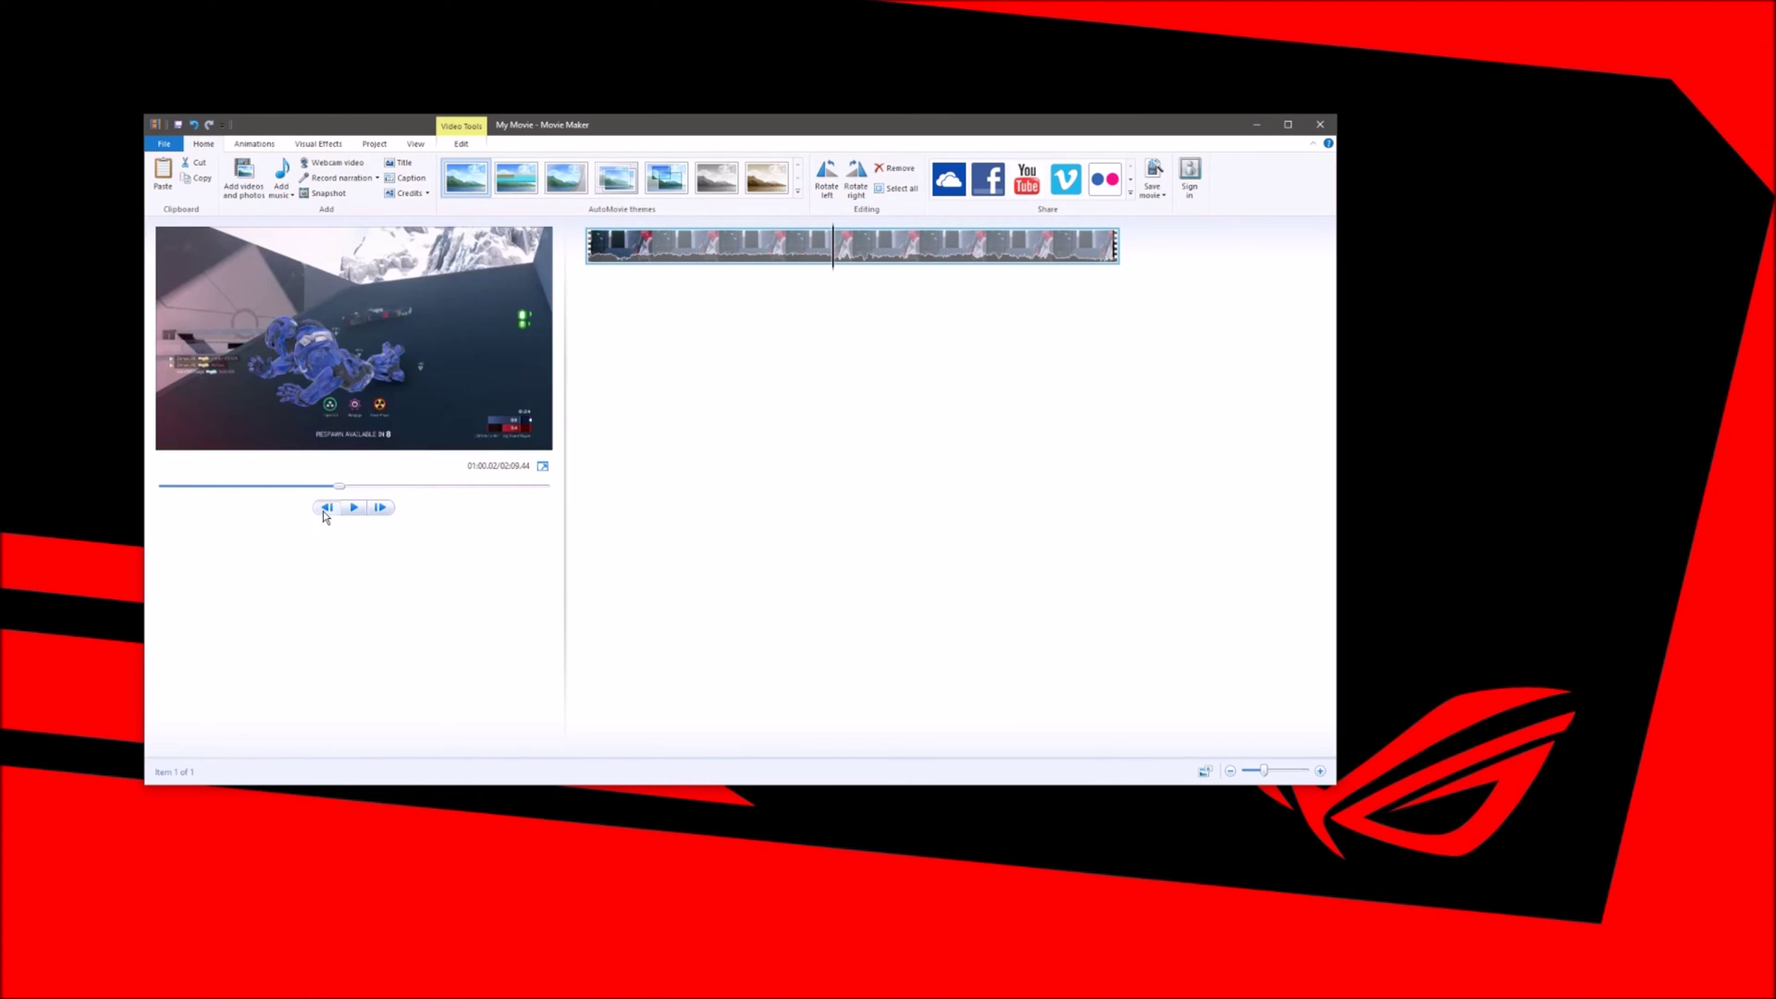
{"action": "right_click", "coordinate": [837, 250]}
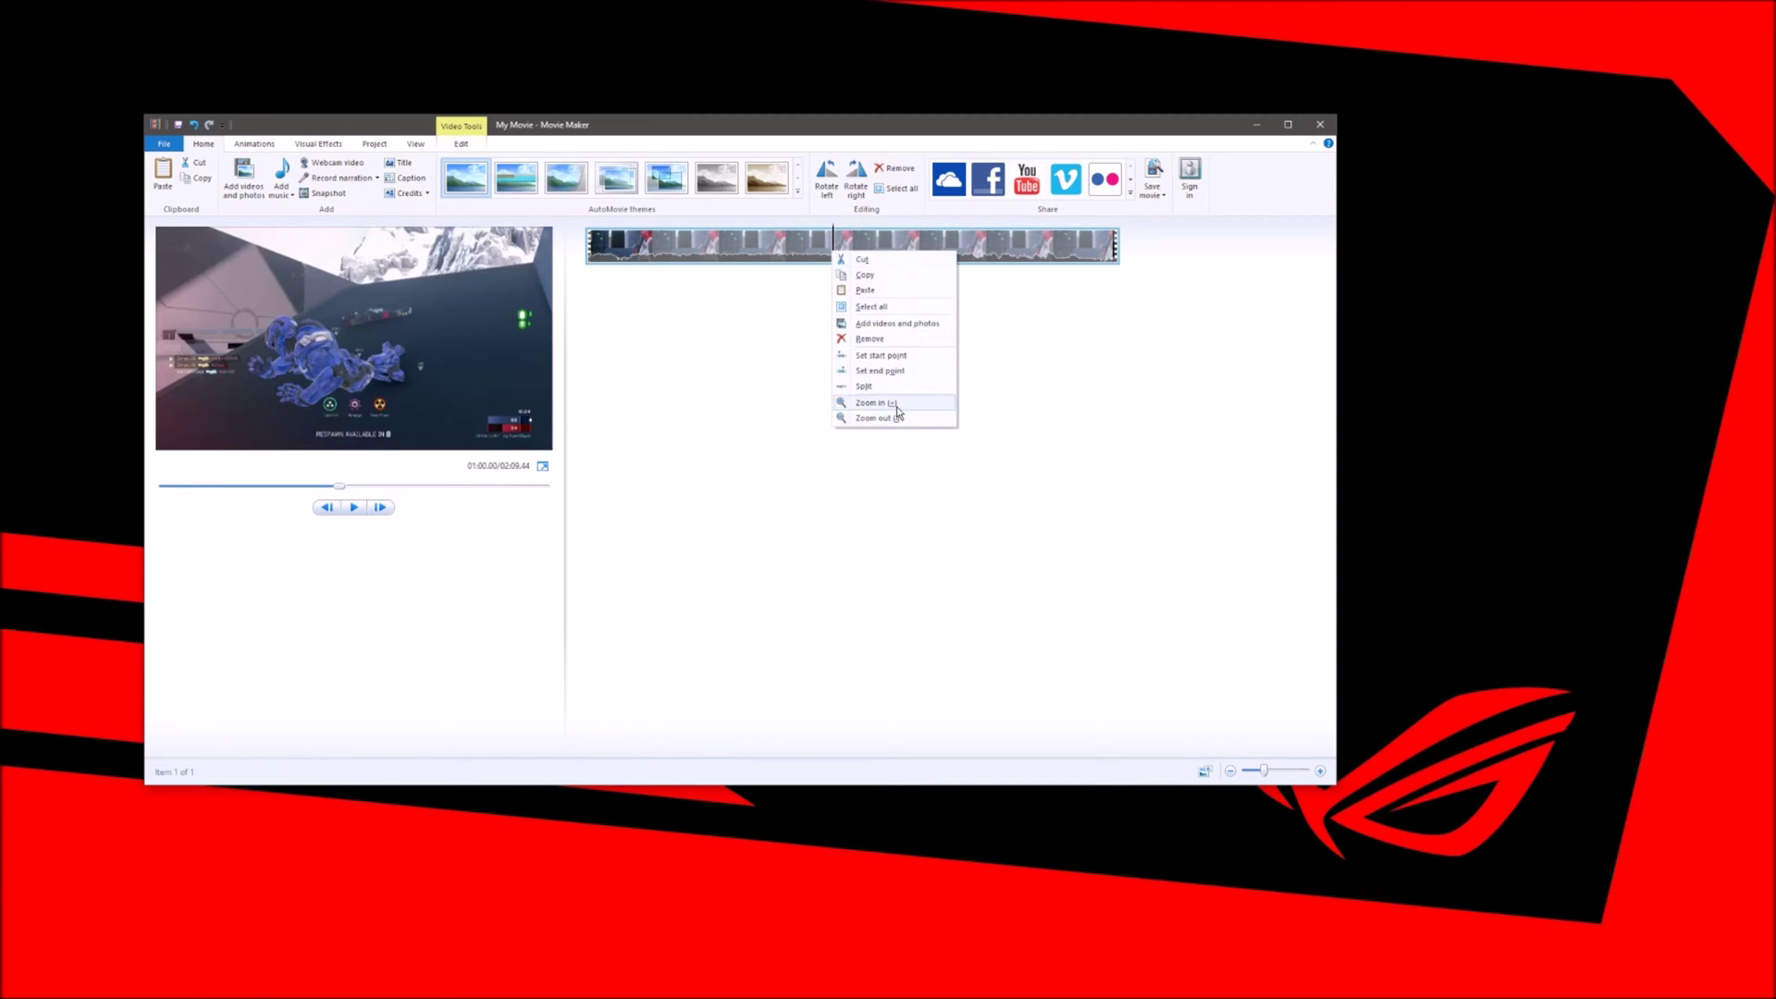
{"action": "left_click", "coordinate": [881, 370]}
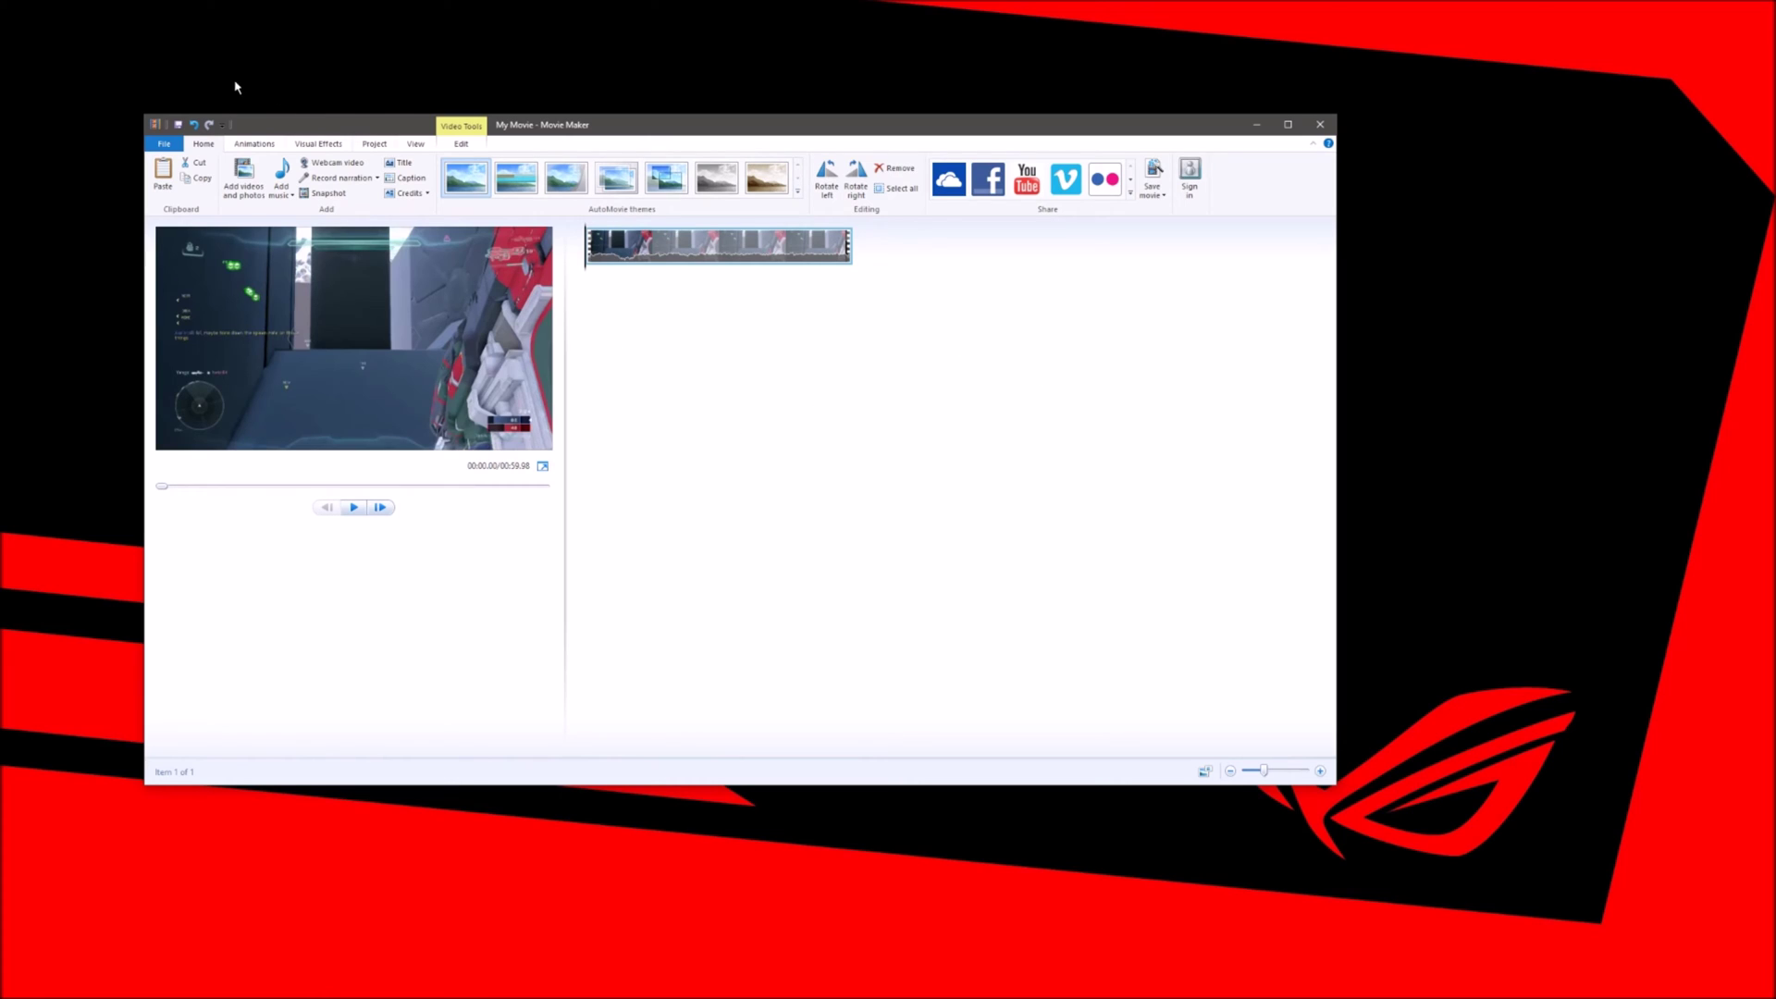
Start a new custom video setting from the Save movie options
{"action": "left_click", "coordinate": [176, 145]}
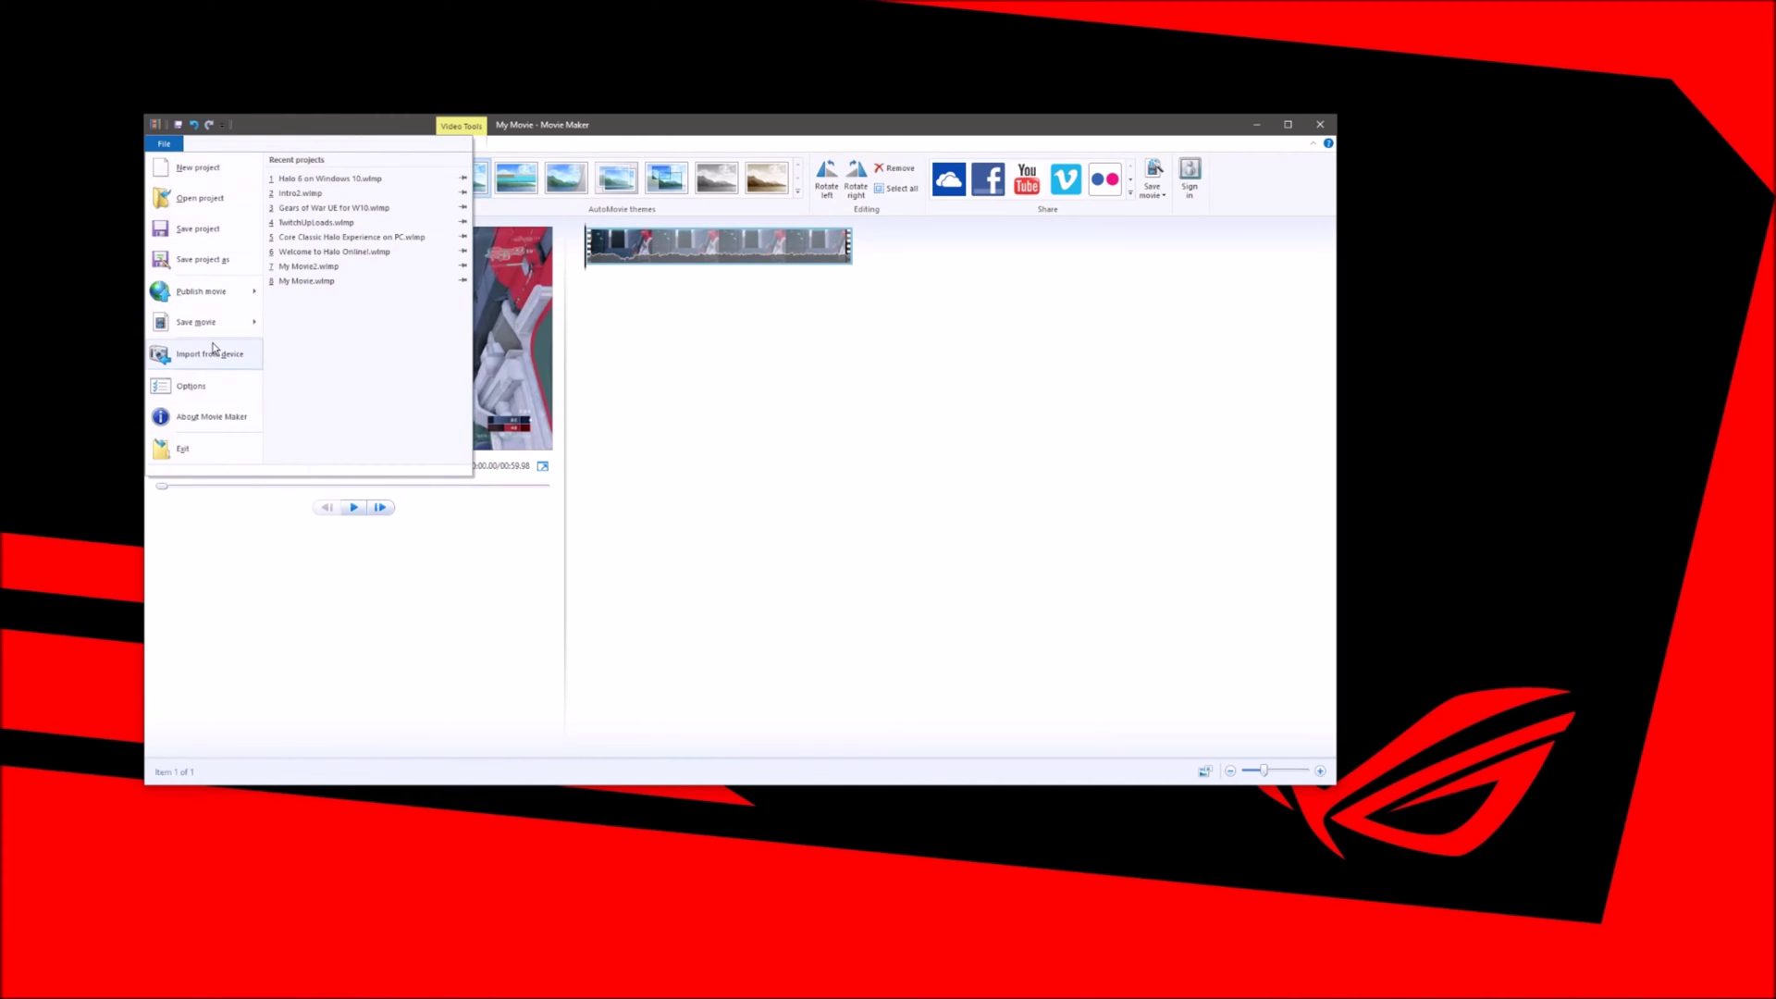
{"action": "mouse_move", "coordinate": [220, 322]}
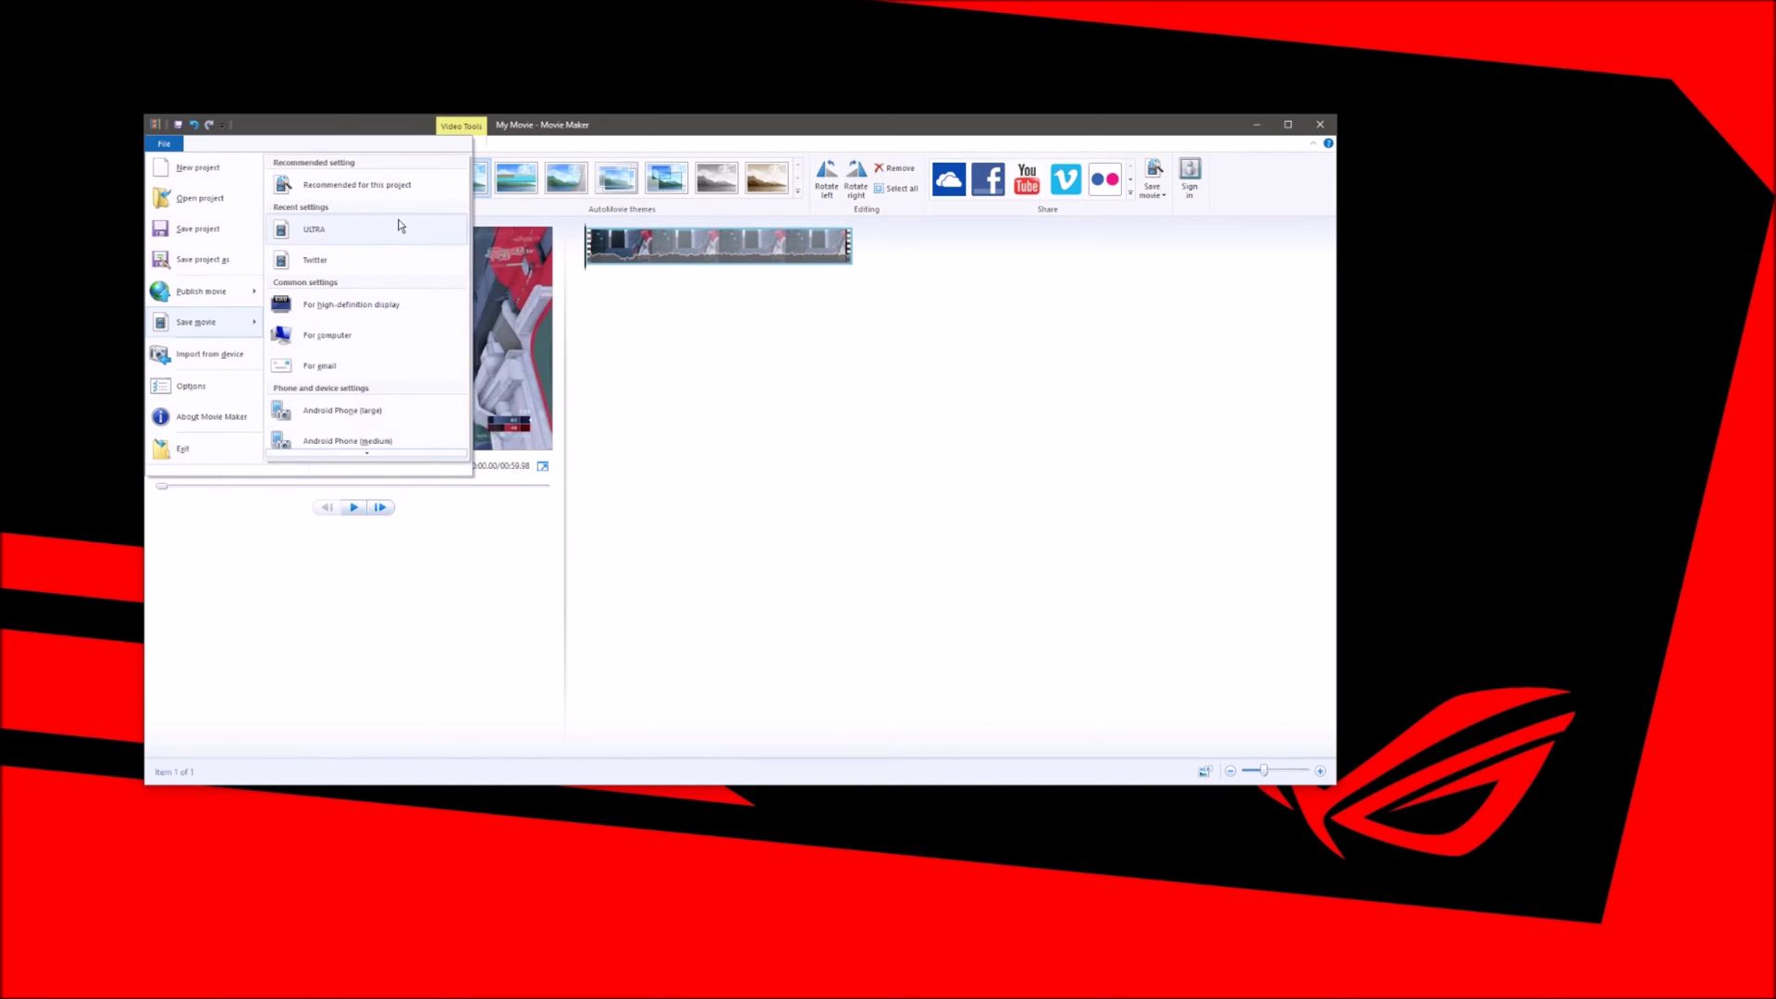
{"action": "scroll", "coordinate": [388, 357], "scroll_direction": "down", "scroll_amount": 1}
{"action": "scroll", "coordinate": [388, 357], "scroll_direction": "down", "scroll_amount": 5}
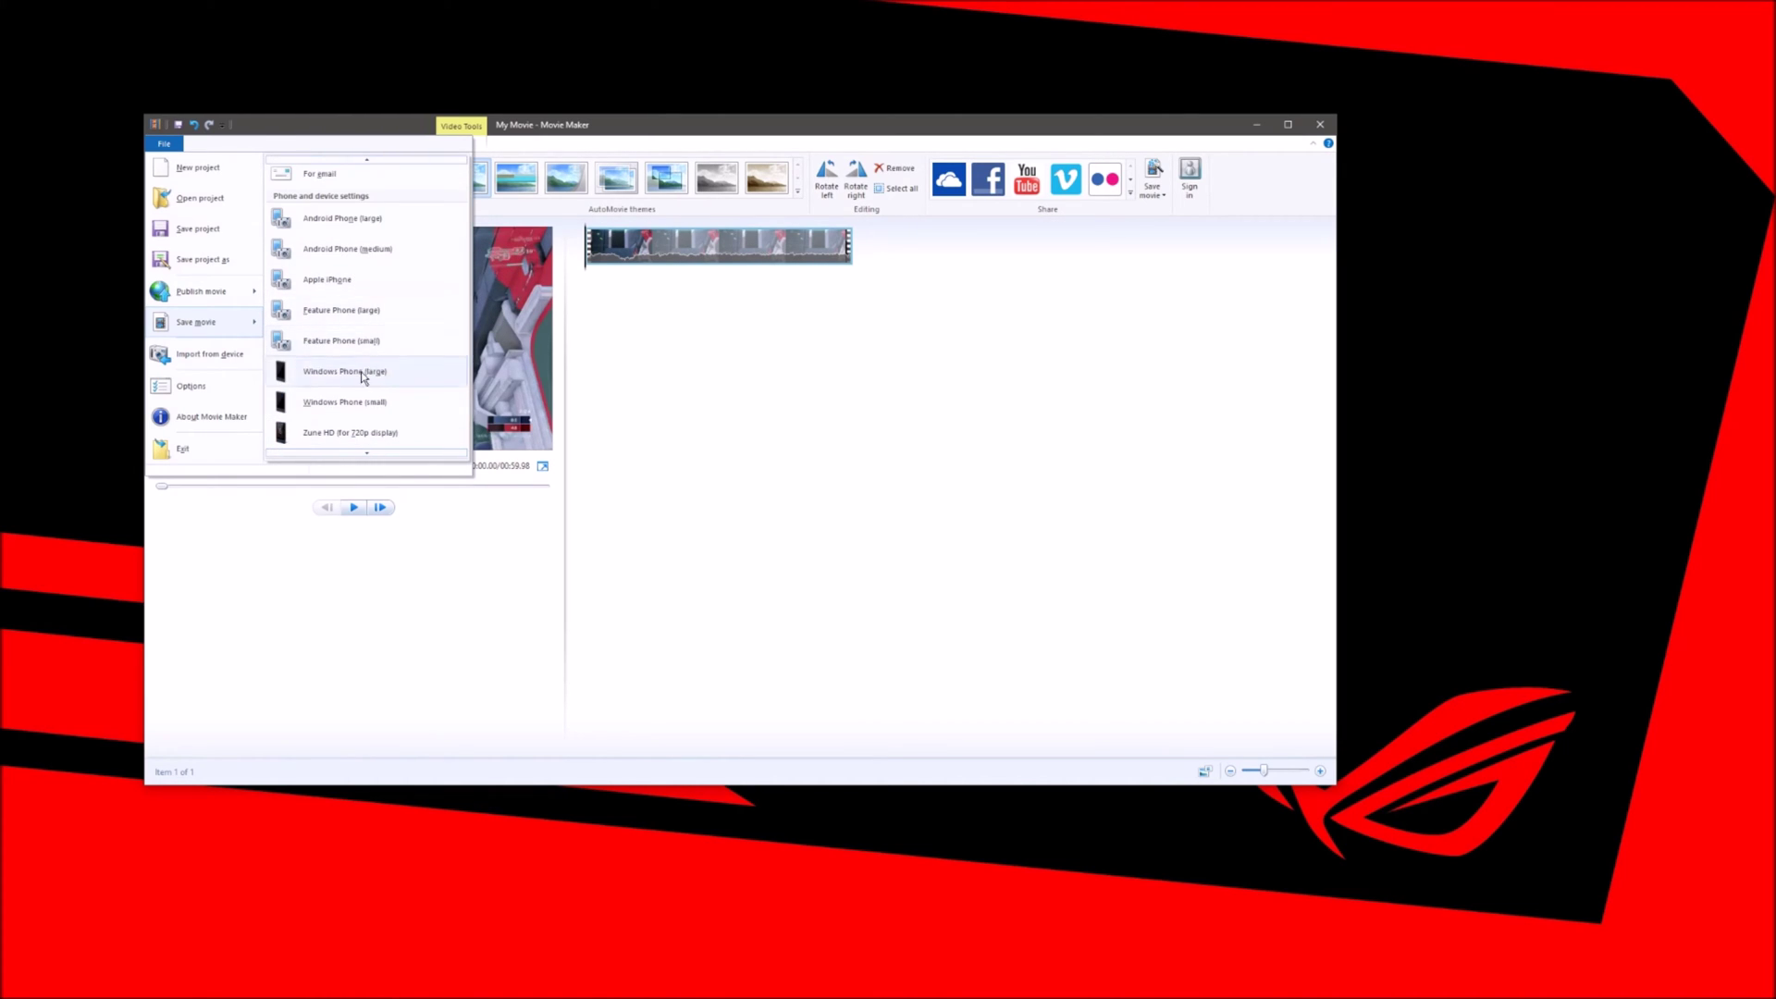
{"action": "scroll", "coordinate": [368, 361], "scroll_direction": "down", "scroll_amount": 2}
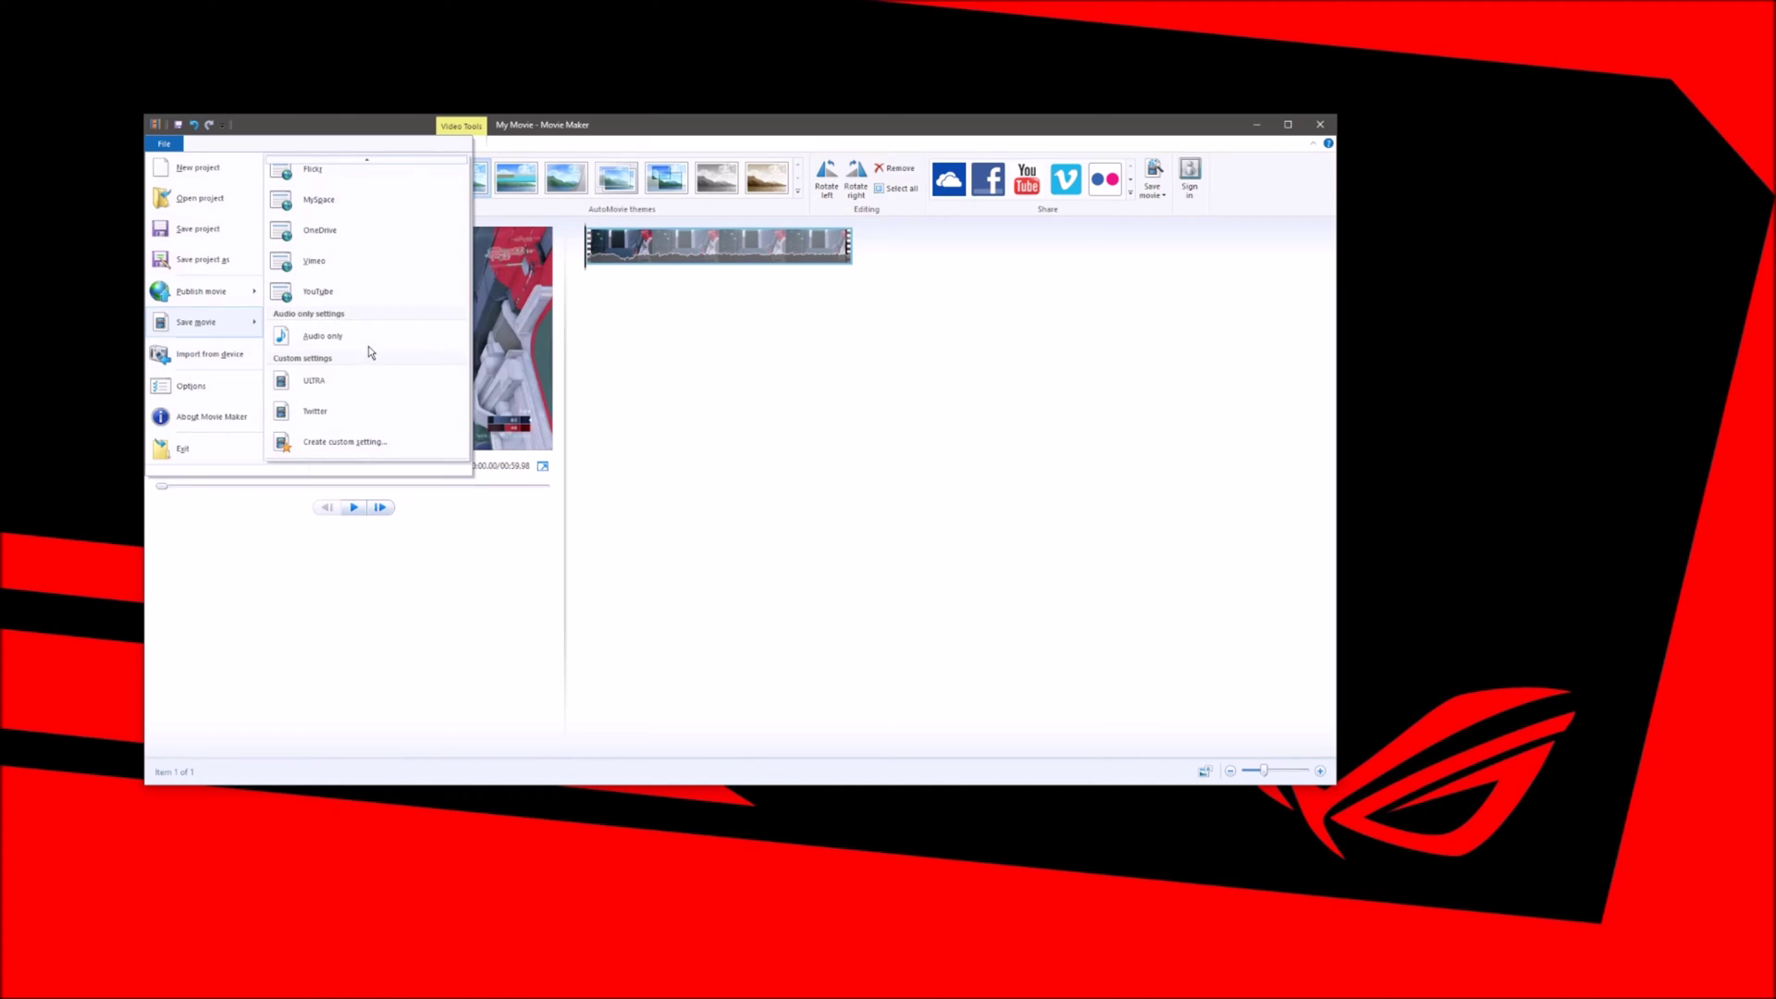
{"action": "left_click", "coordinate": [368, 444]}
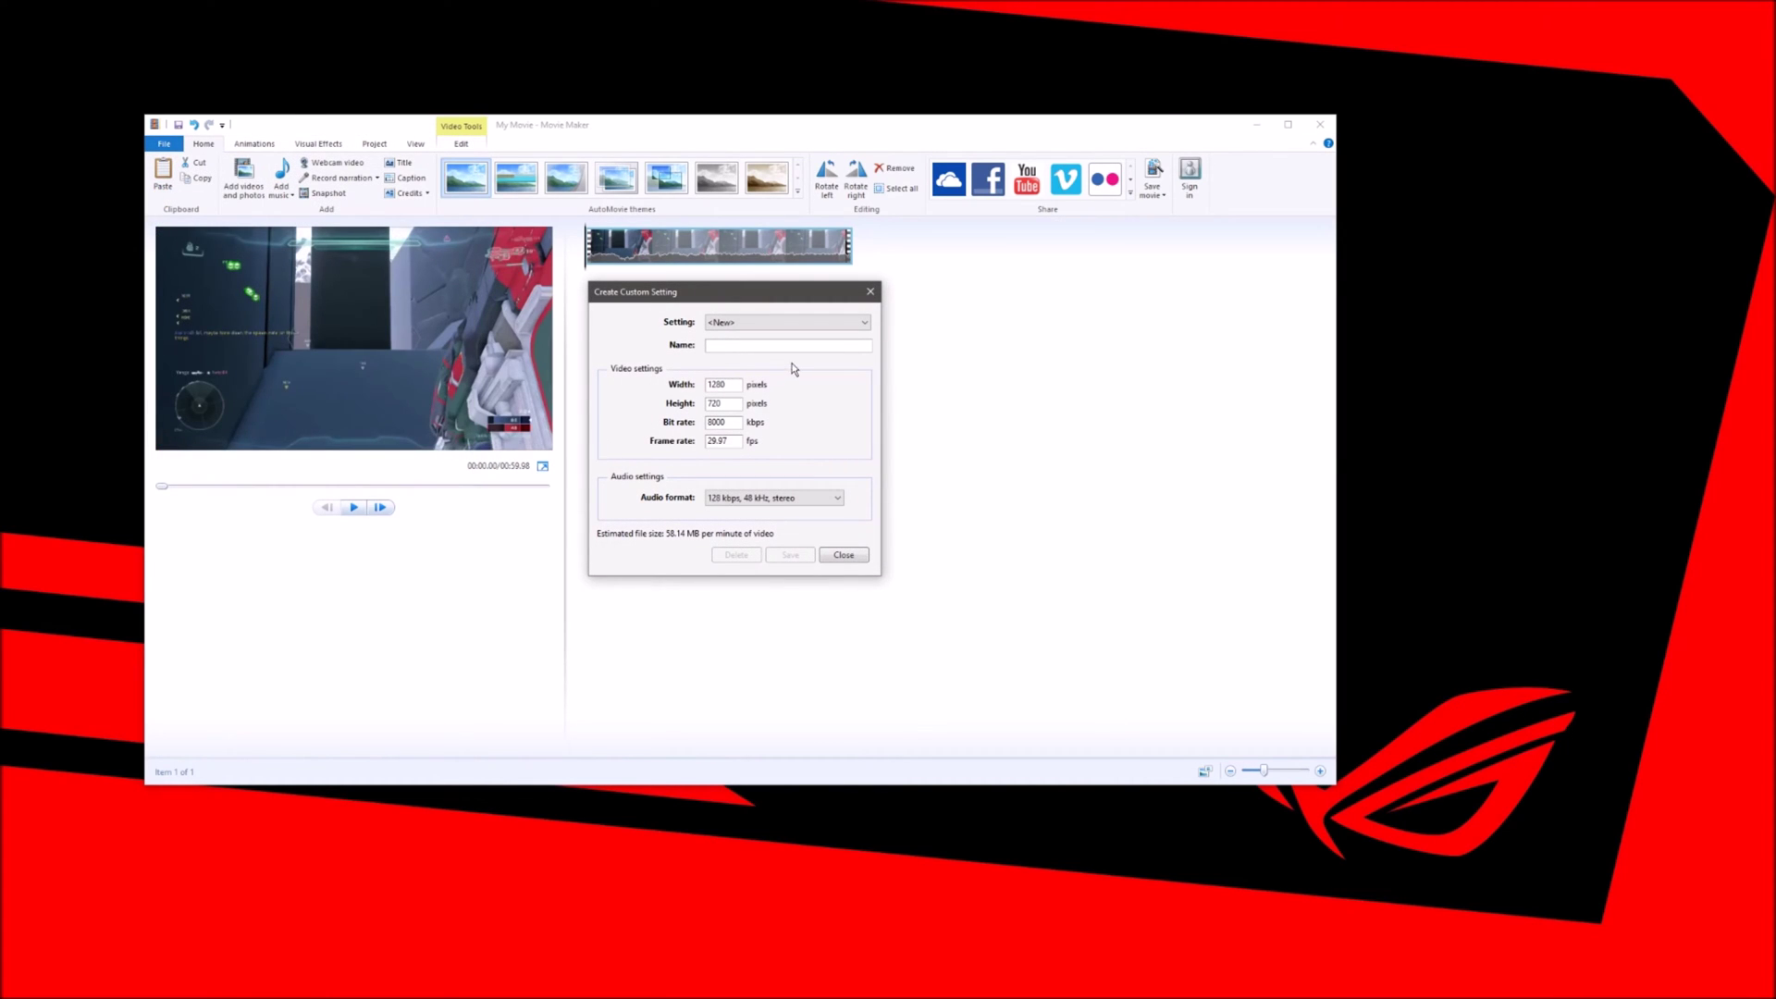
Name the custom setting 4K with a 1920x1080 resolution
{"action": "left_click", "coordinate": [760, 346]}
{"action": "type", "text": "S"}
{"action": "key", "text": "BackSpace"}
{"action": "type", "text": "4K"}
{"action": "double_click", "coordinate": [723, 384]}
{"action": "key", "text": "BackSpace"}
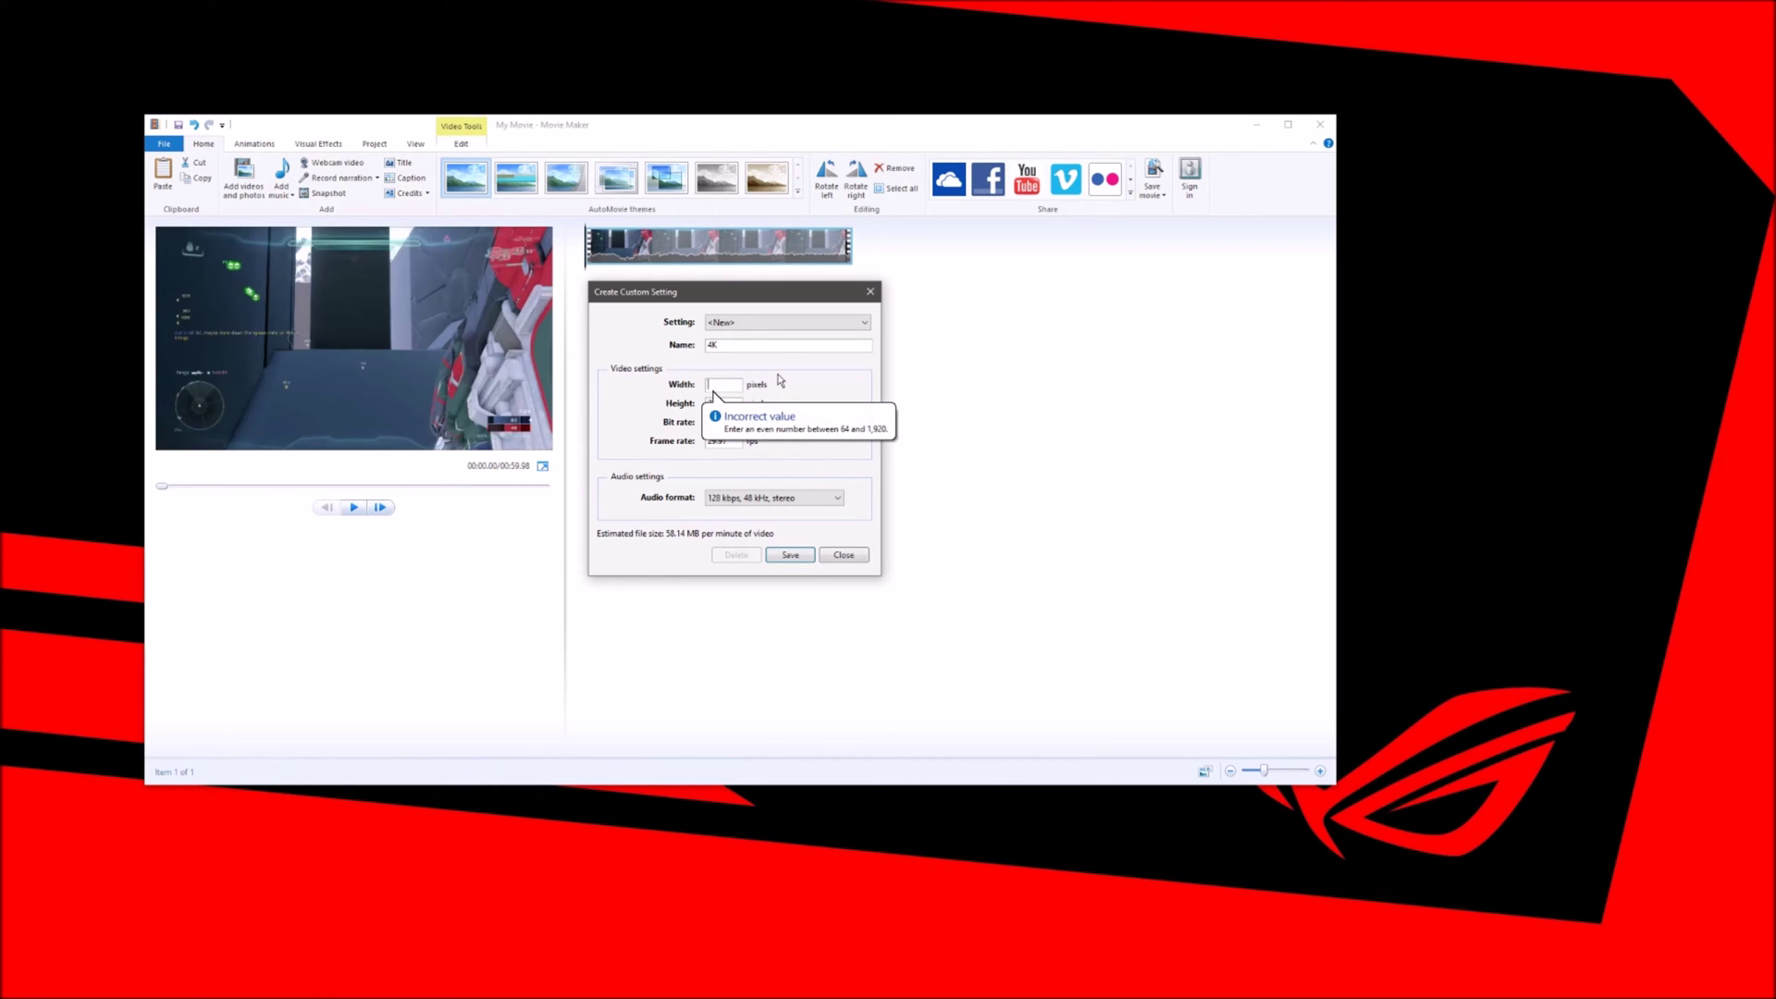
{"action": "type", "text": "1920"}
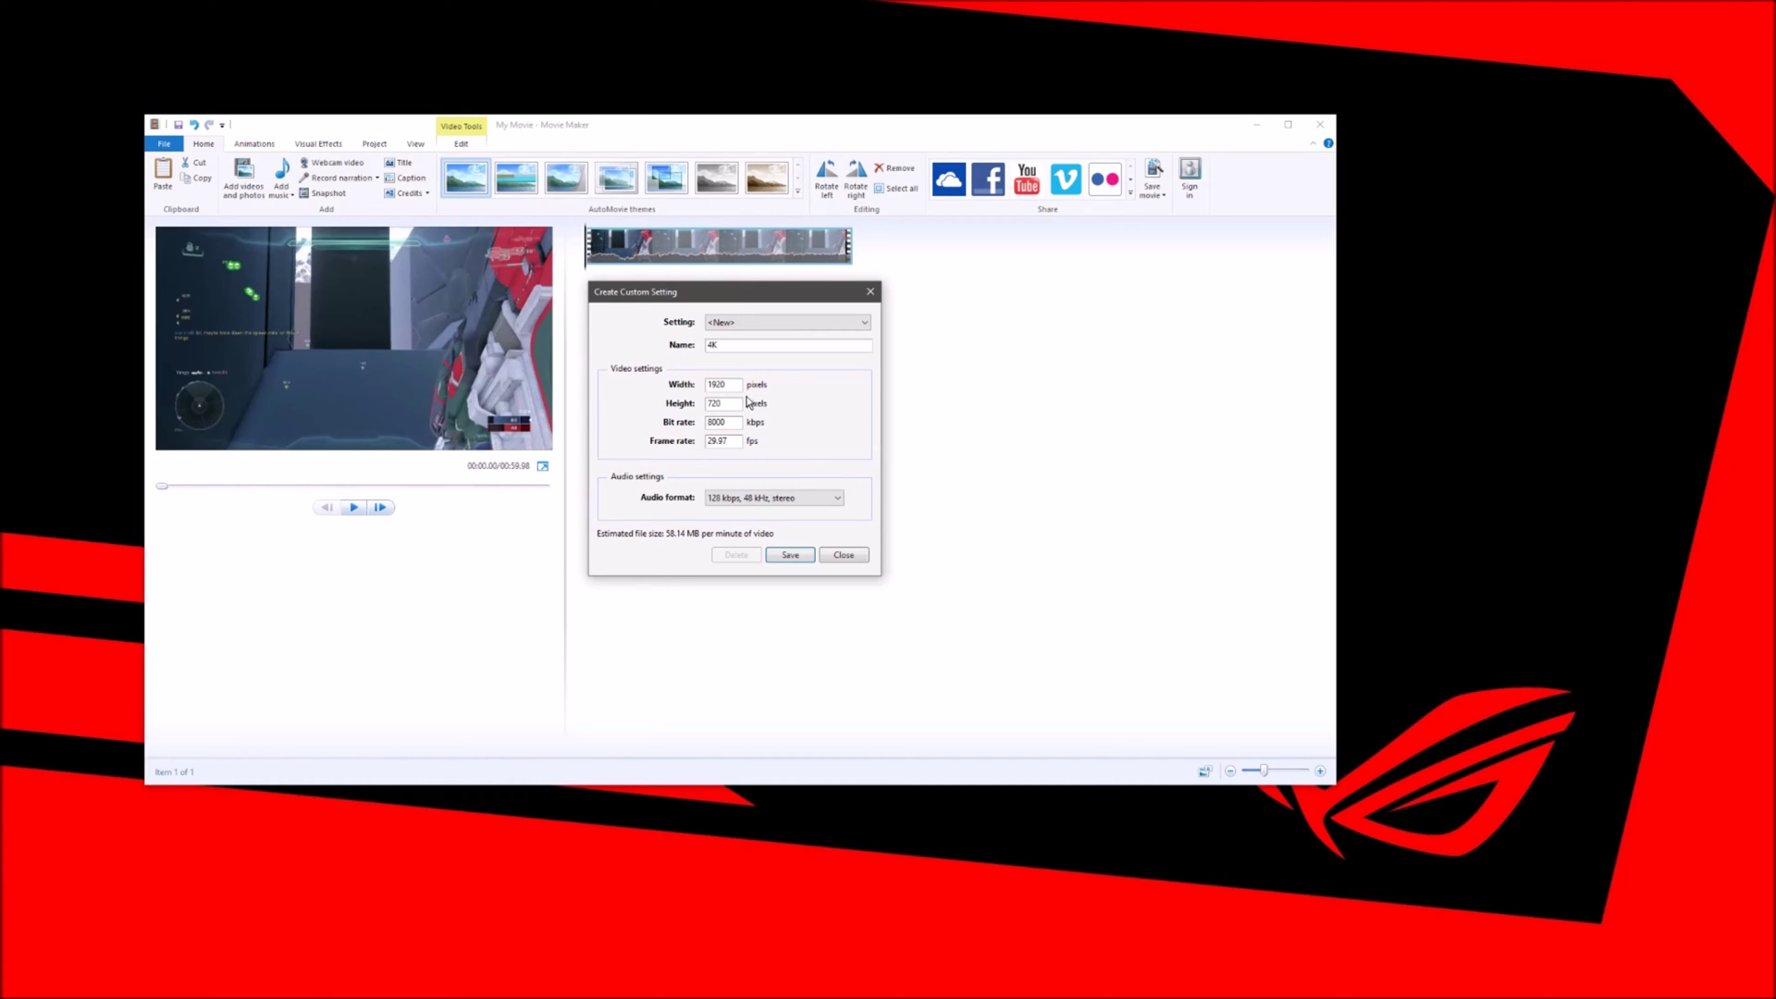
{"action": "double_click", "coordinate": [717, 403]}
{"action": "type", "text": "7"}
{"action": "key", "text": "BackSpace"}
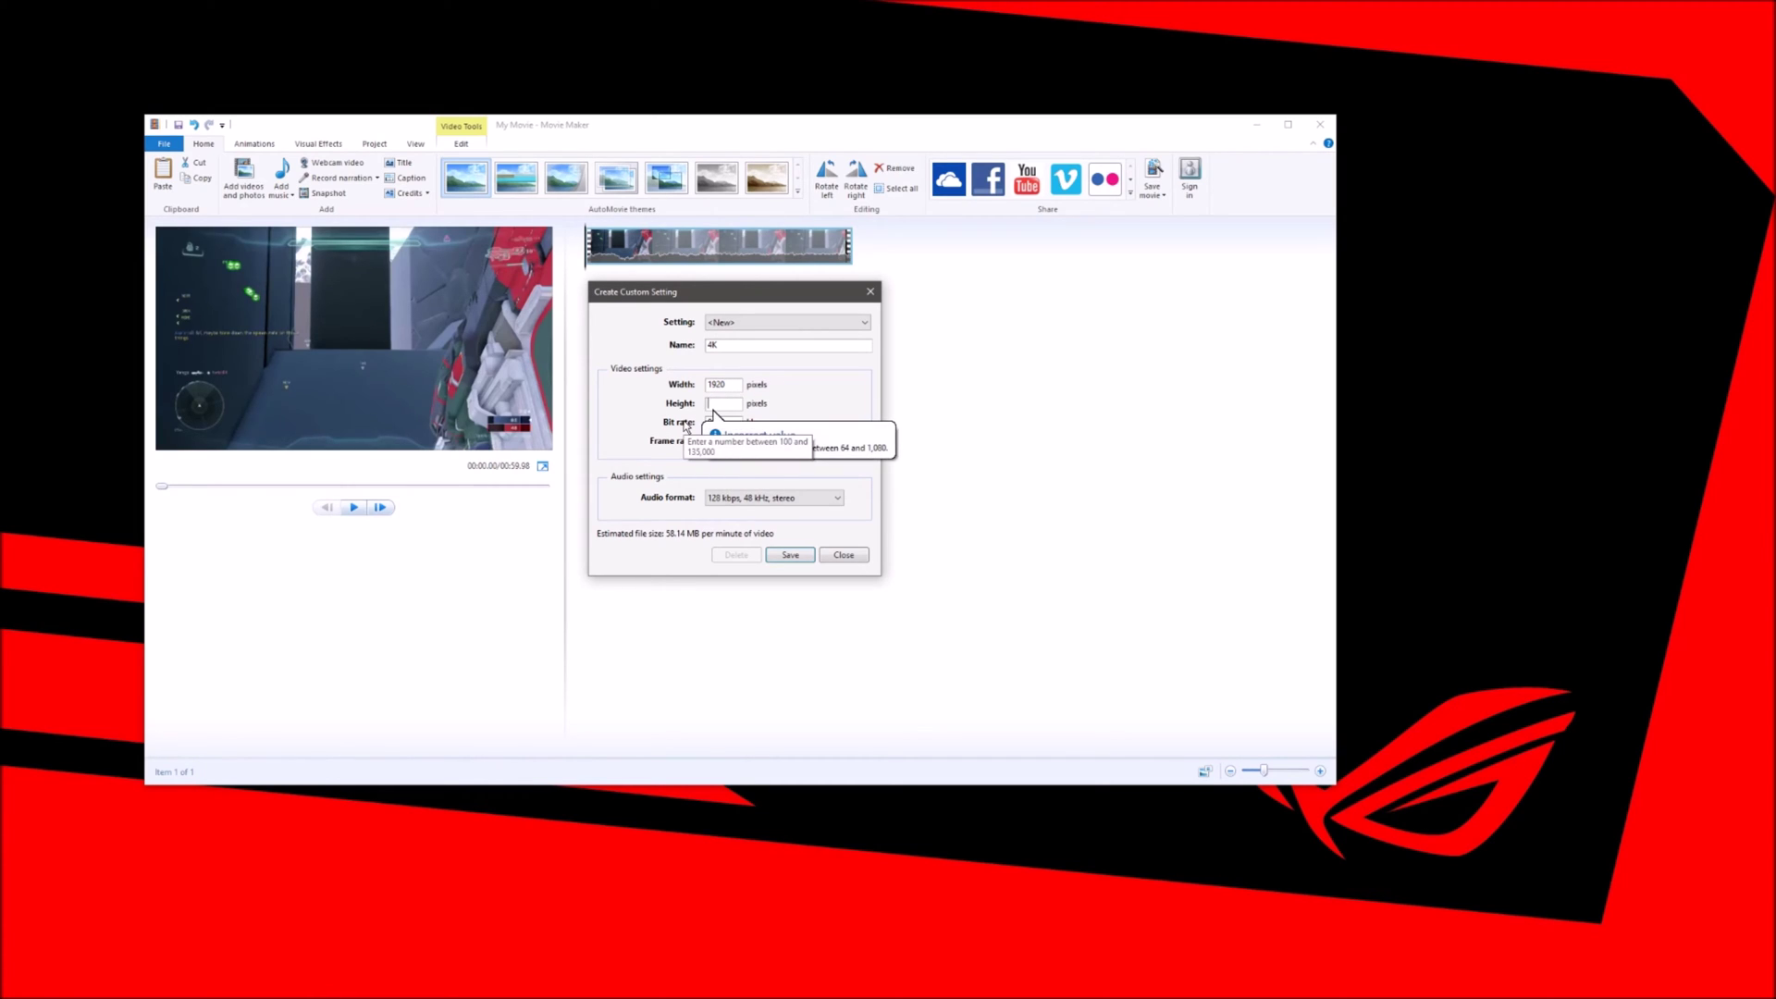
{"action": "type", "text": "1080"}
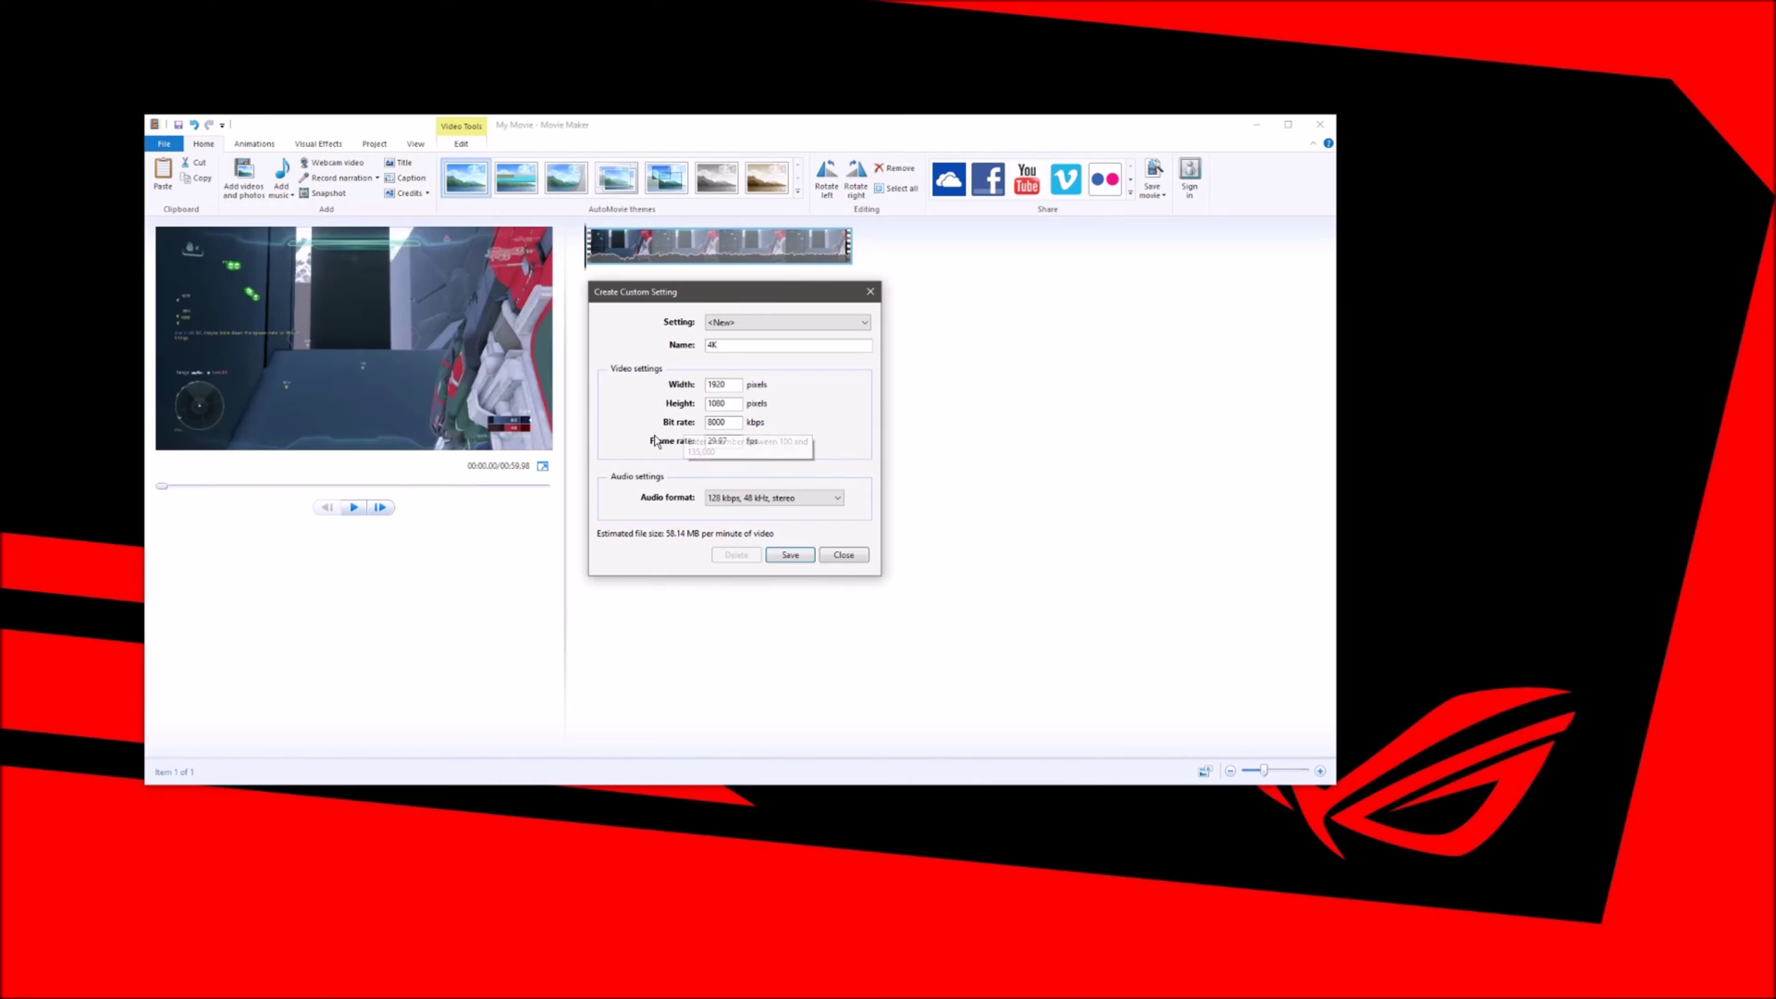
Set 135000 kbps bit rate and 60 fps, then save the setting as 4K.wlvs
{"action": "double_click", "coordinate": [720, 424]}
{"action": "type", "text": "1"}
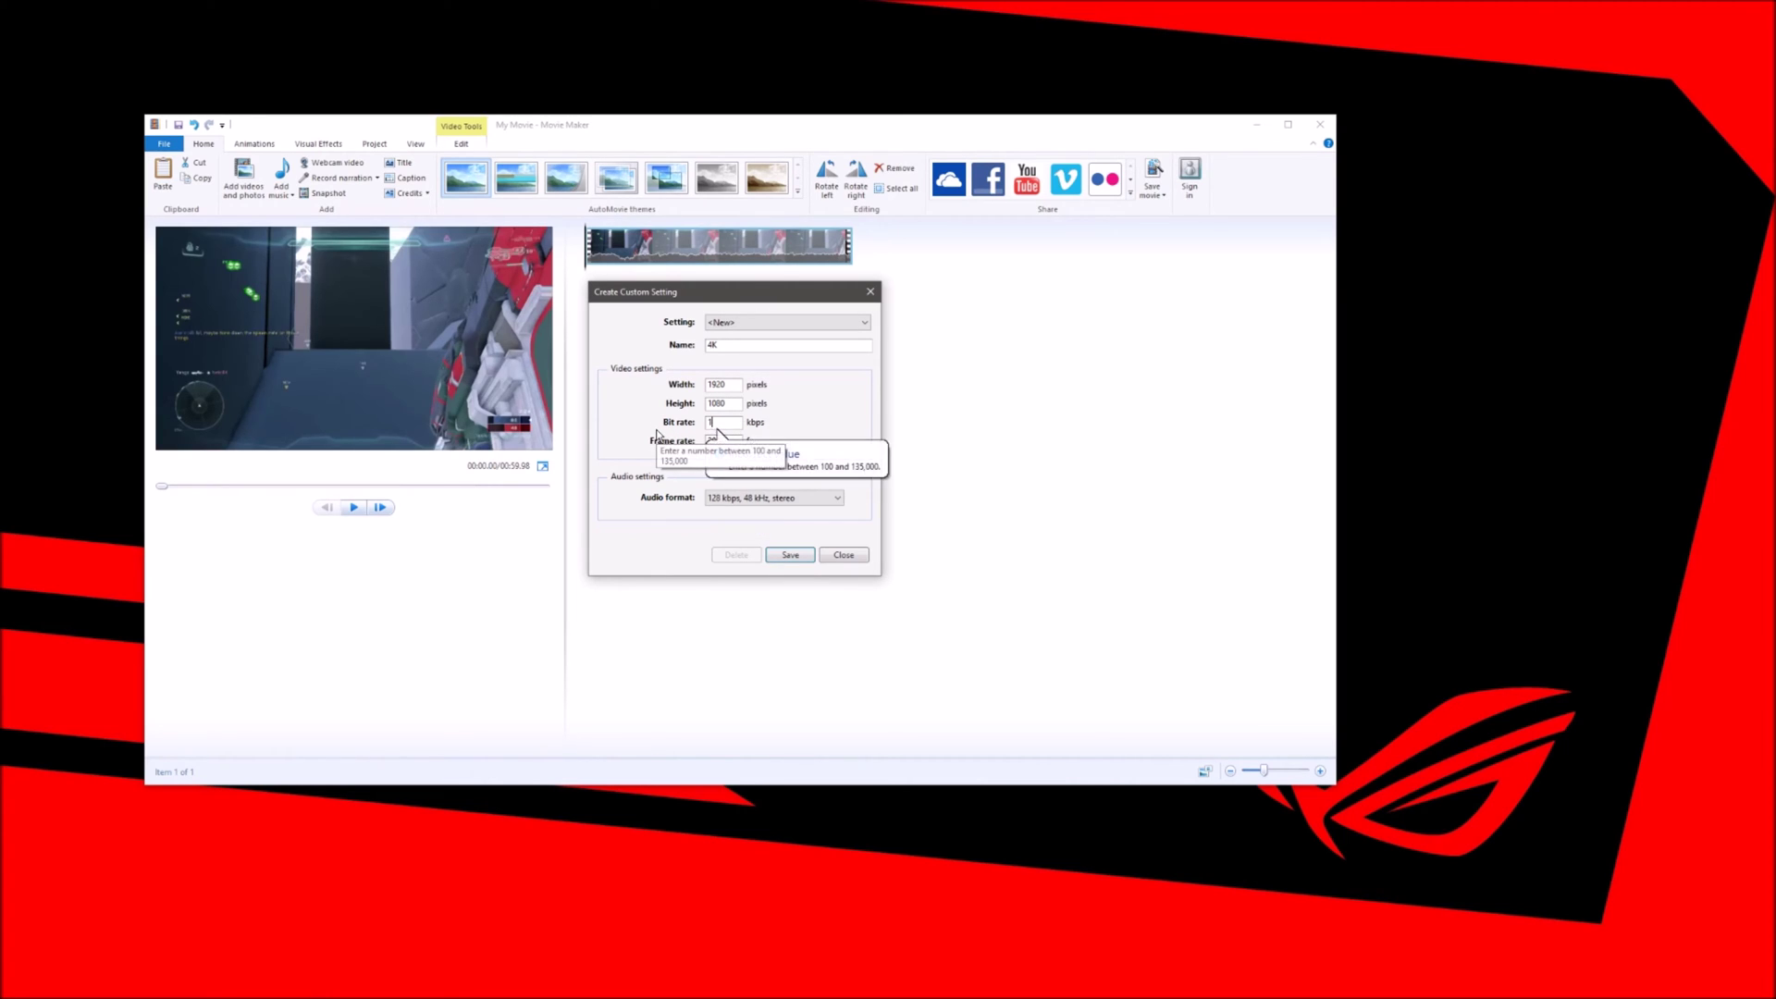
{"action": "type", "text": "350000"}
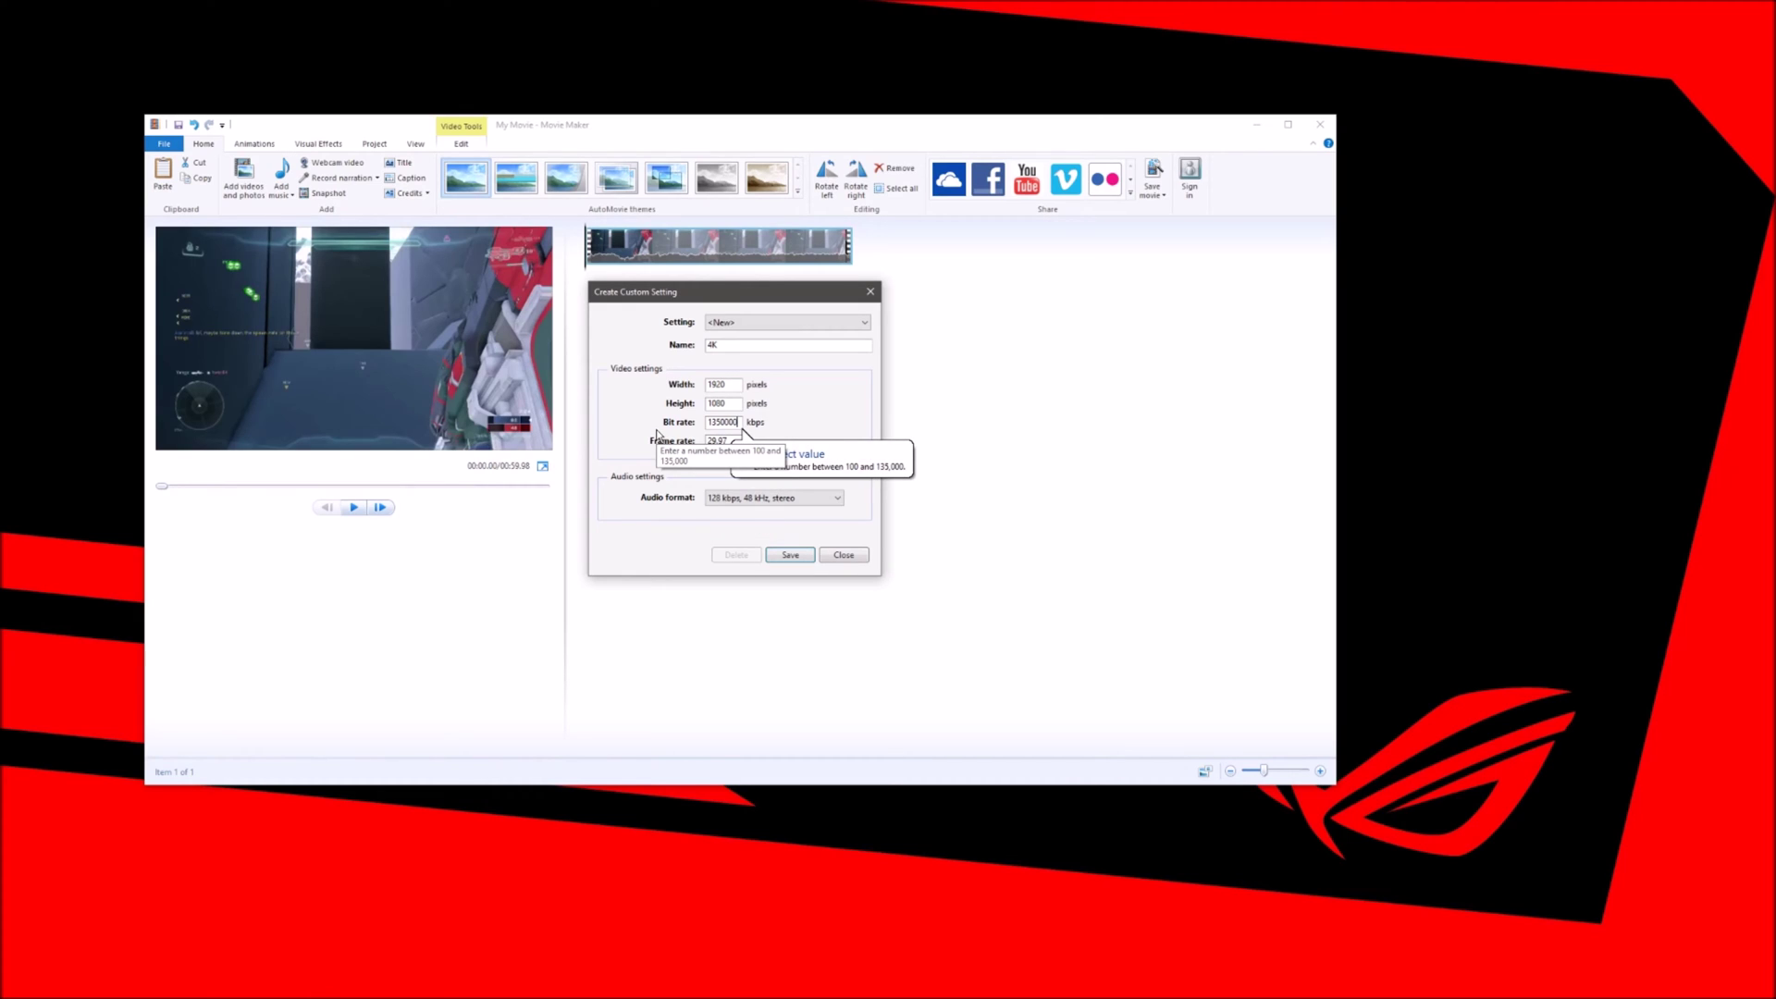
{"action": "key", "text": "BackSpace"}
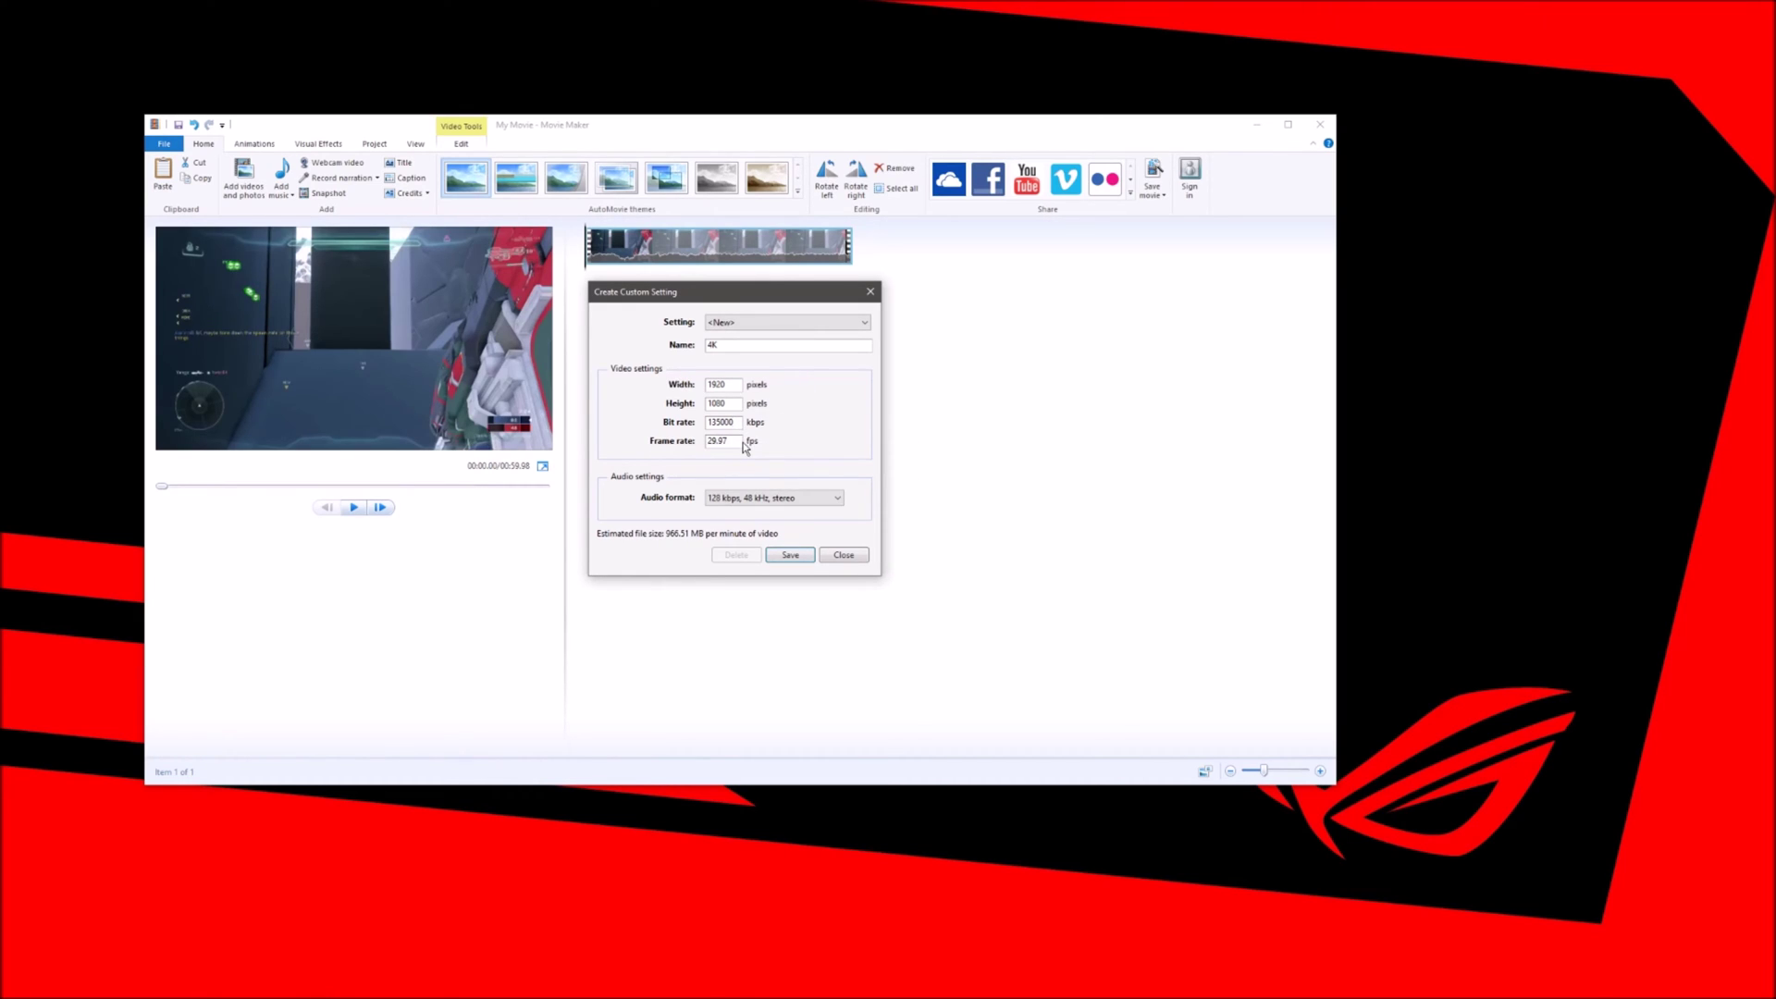
{"action": "key", "text": "BackSpace"}
{"action": "key", "text": "BackSpace"}
{"action": "key", "text": "BackSpace"}
{"action": "key", "text": "BackSpace"}
{"action": "type", "text": "60"}
{"action": "left_click", "coordinate": [791, 555]}
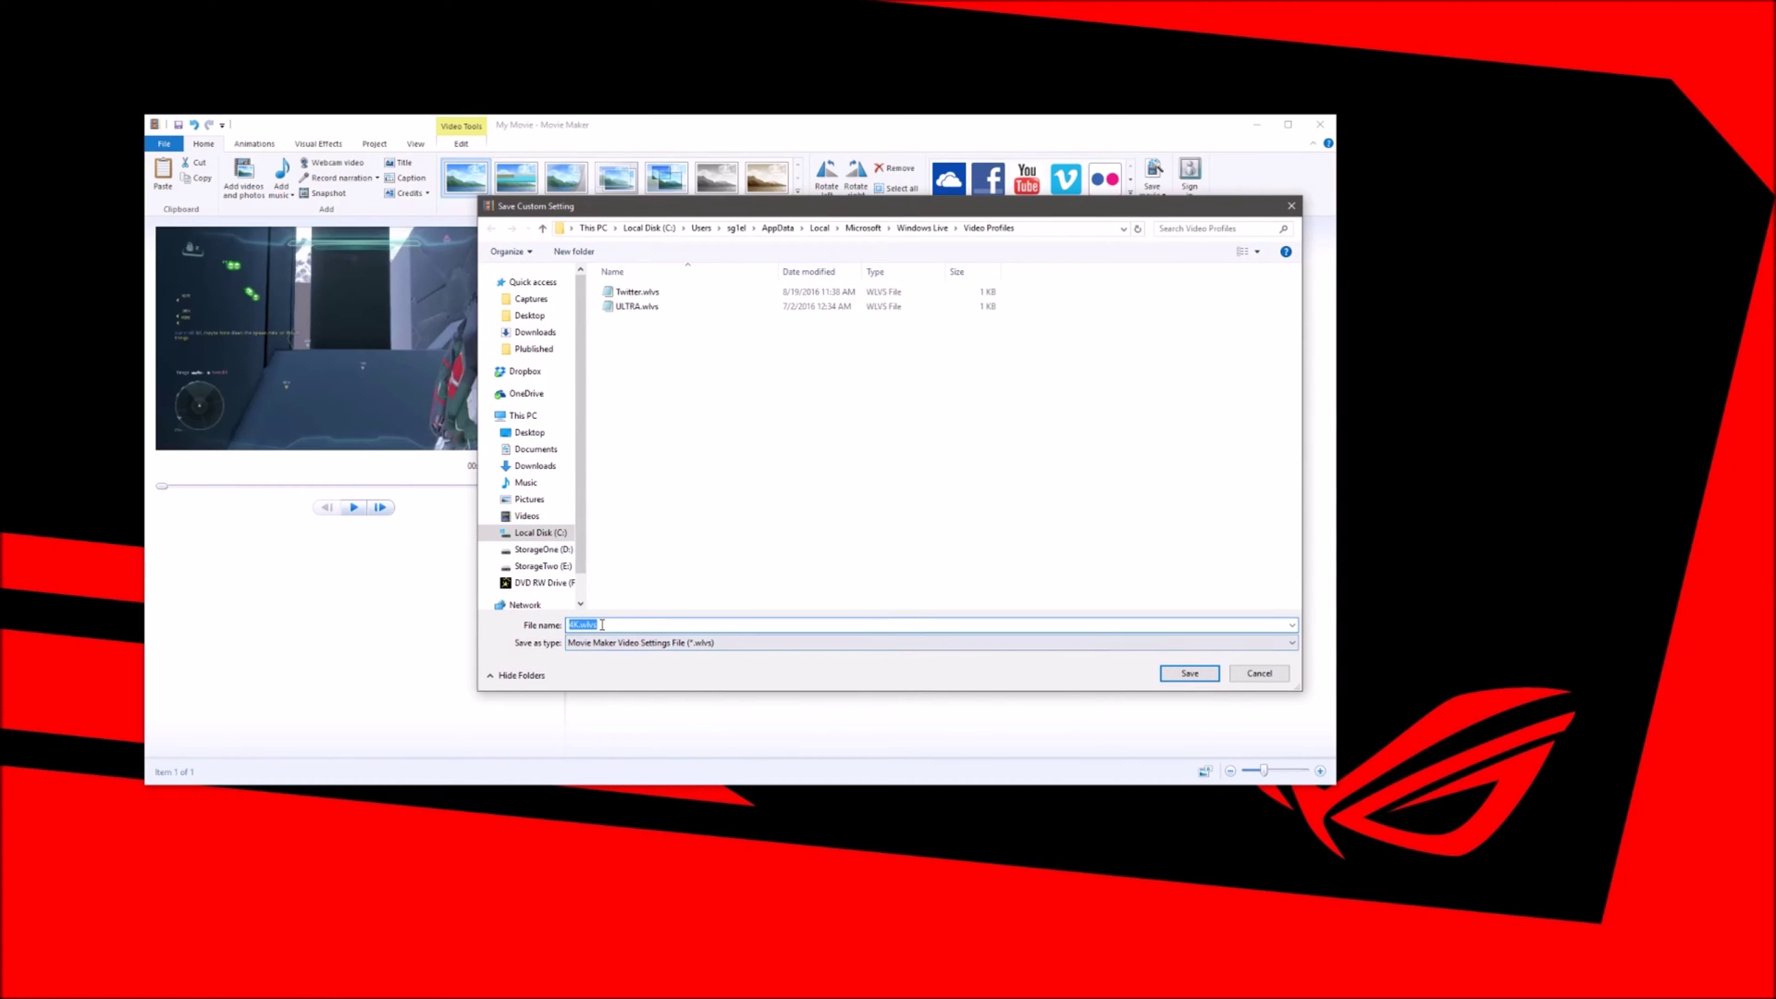
{"action": "left_click", "coordinate": [1189, 674]}
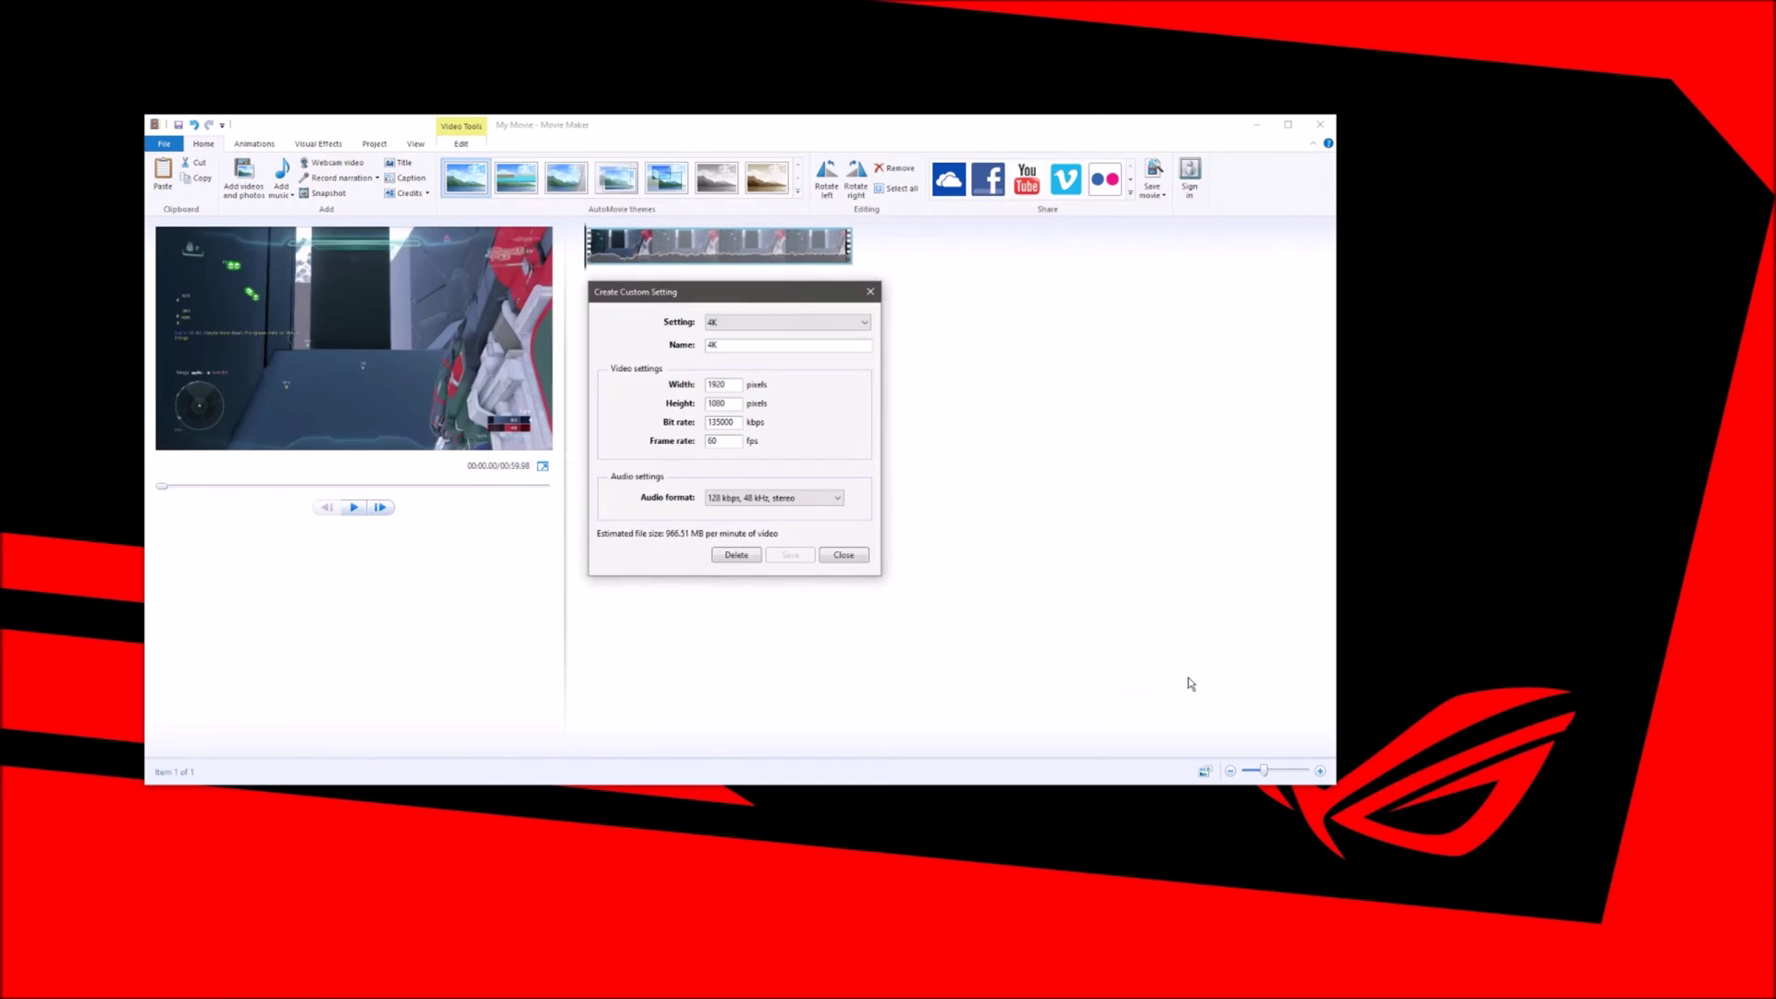
{"action": "left_click", "coordinate": [844, 559]}
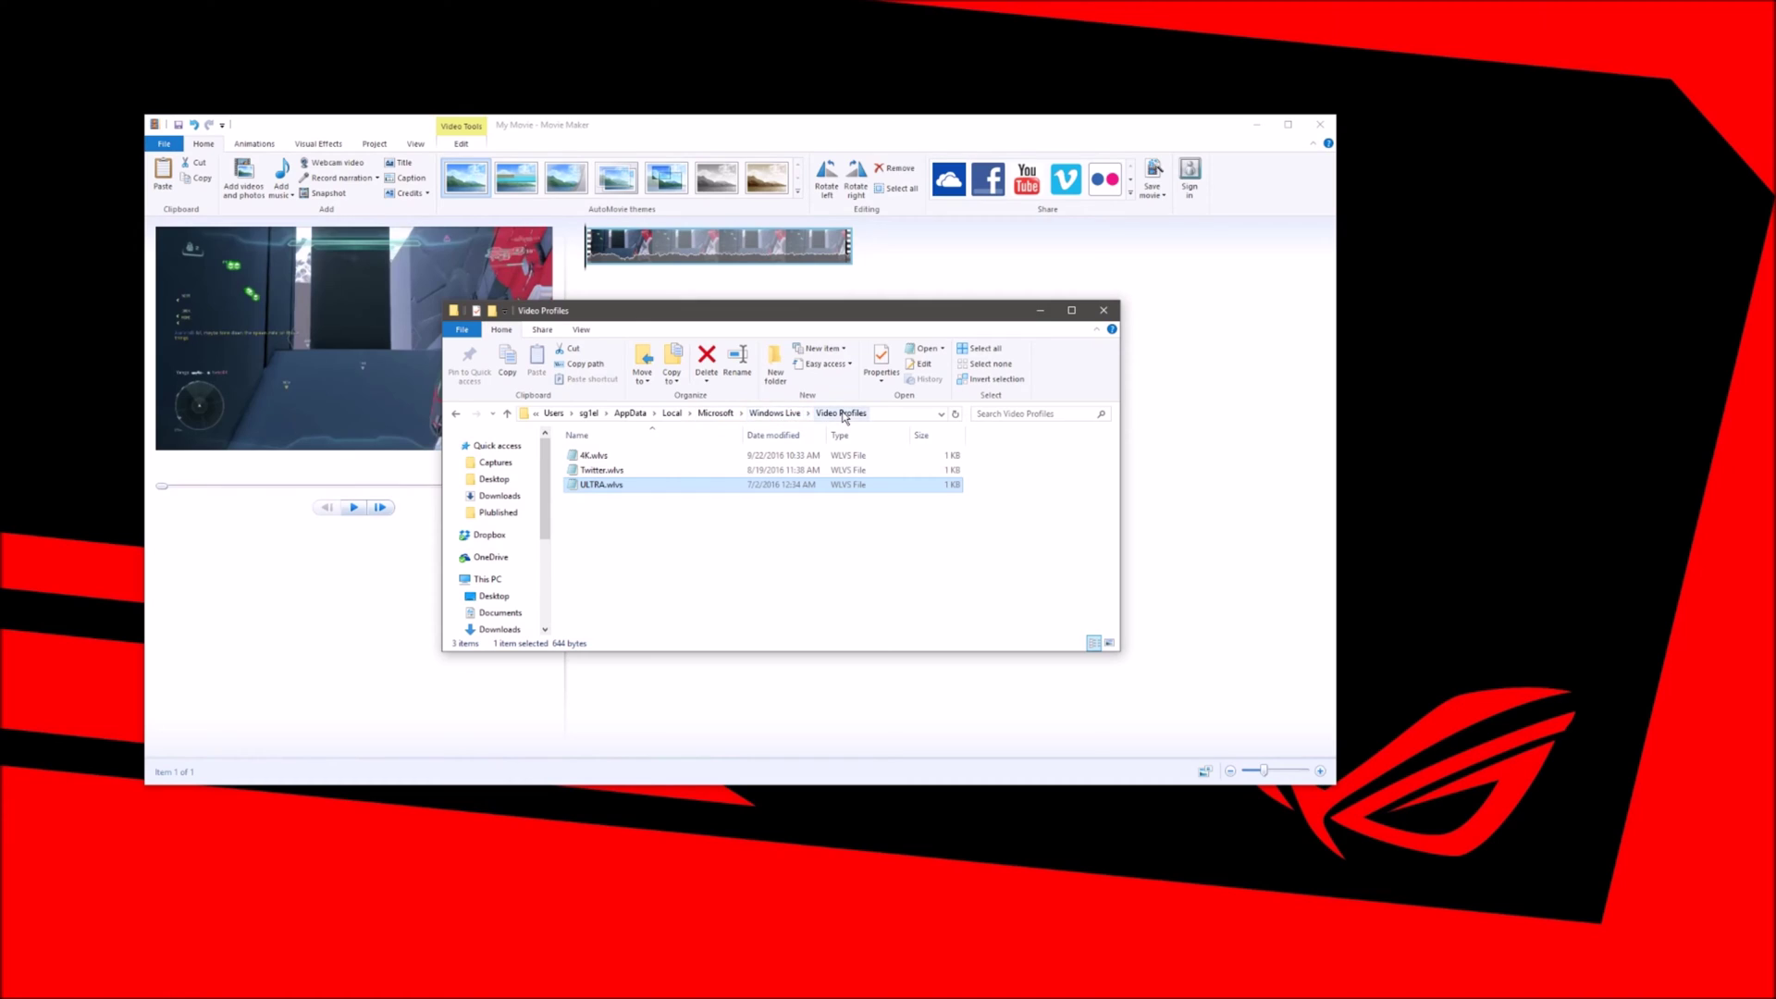
Open 4K.wlvs from the Video Profiles folder in Notepad to view its XML
{"action": "left_click", "coordinate": [662, 456]}
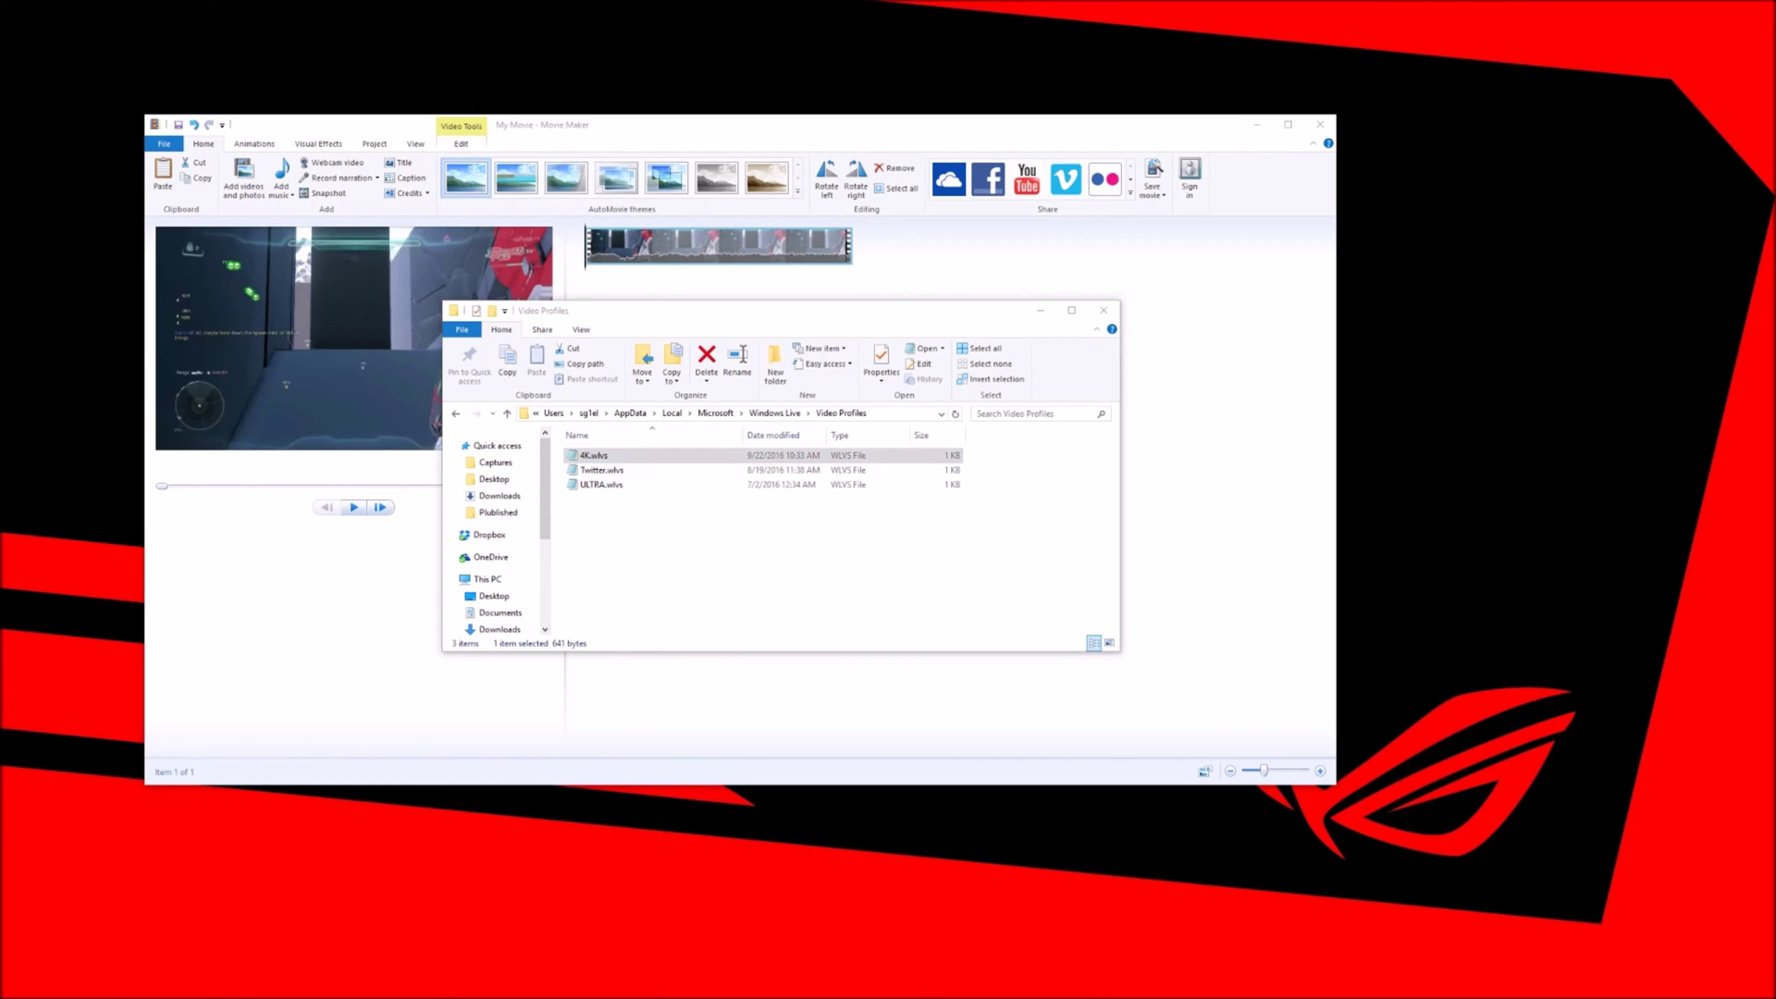
{"action": "left_click_drag", "start_coordinate": [871, 178], "coordinate": [877, 239]}
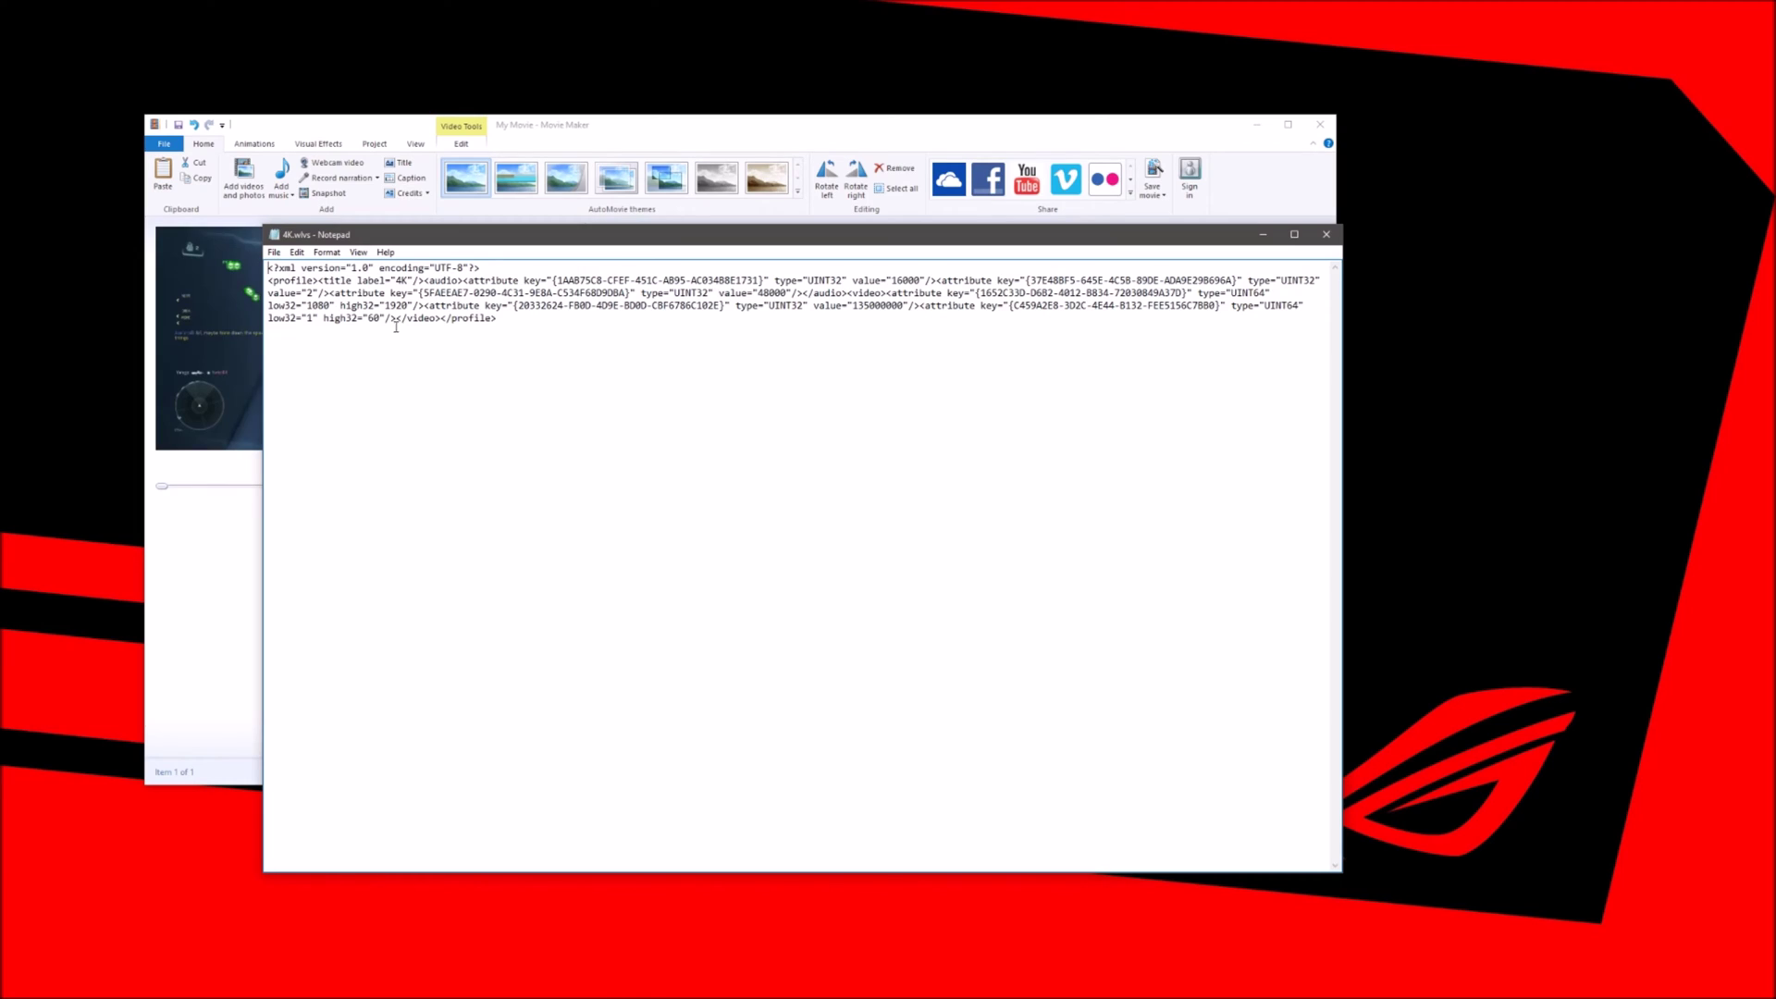
{"action": "left_click_drag", "start_coordinate": [528, 243], "coordinate": [601, 259]}
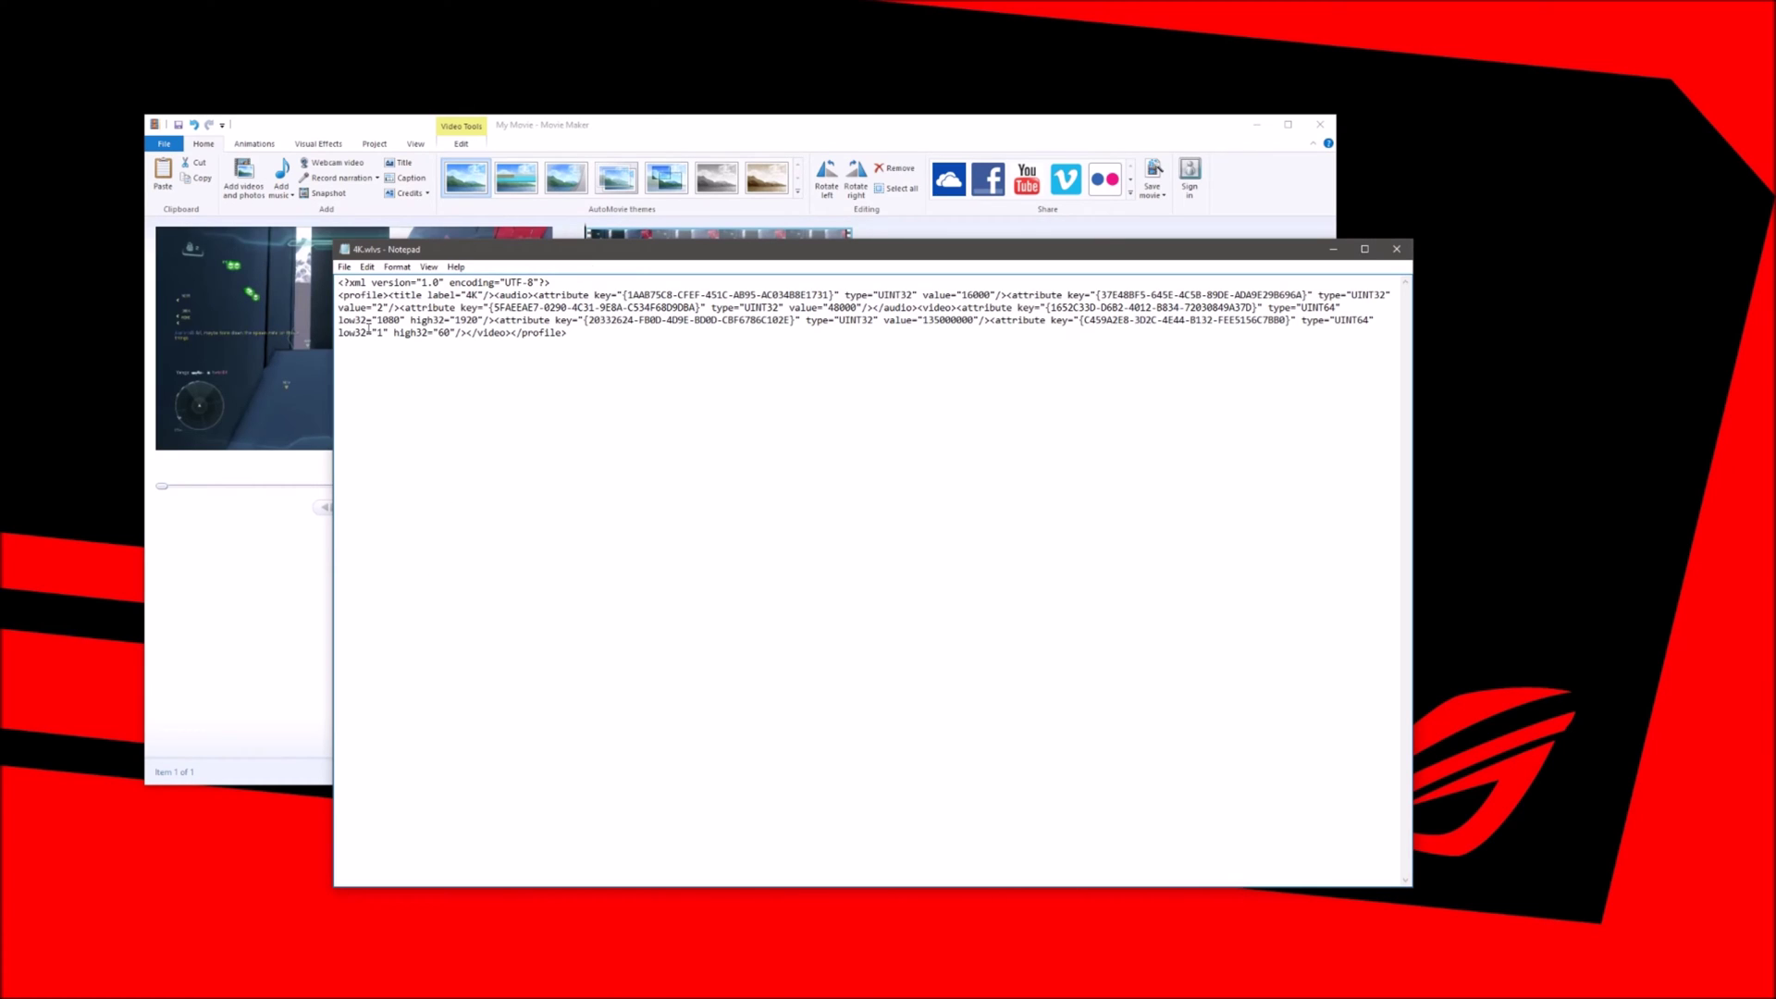
{"action": "left_click_drag", "start_coordinate": [434, 249], "coordinate": [569, 263]}
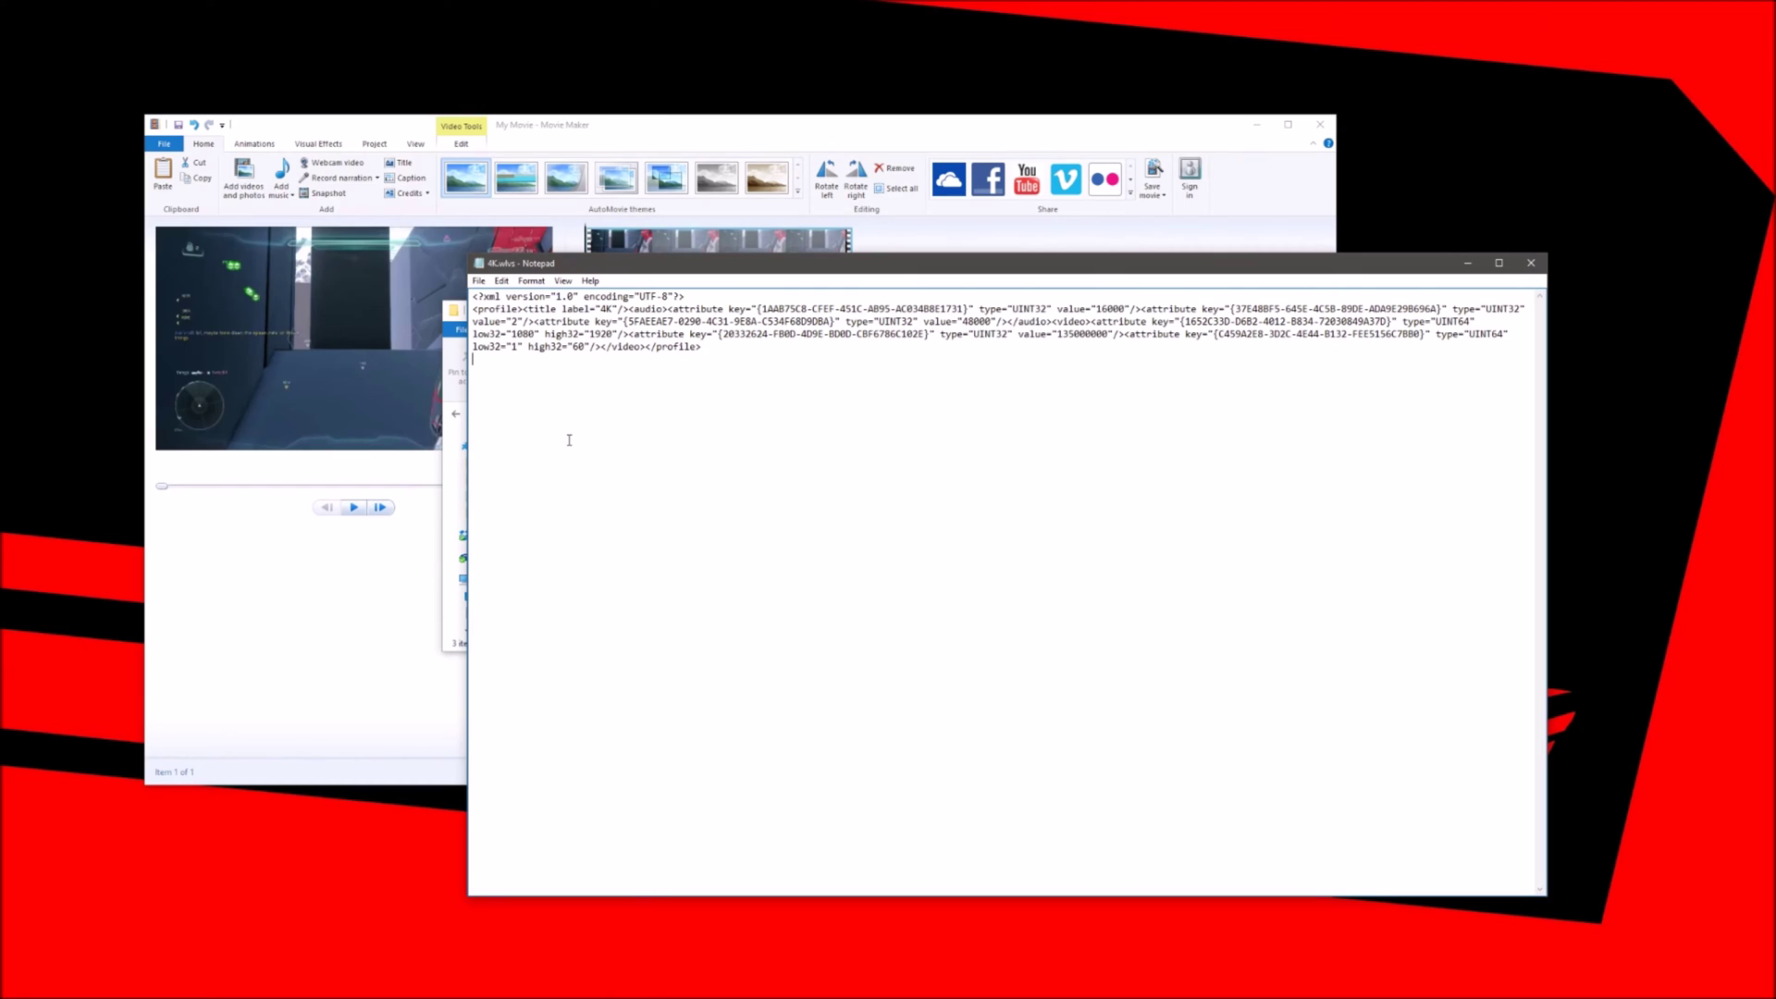
{"action": "key", "text": "alt"}
Set Notepad's font size to 26 and select the low32 1080 and high32 1920 values
{"action": "left_click", "coordinate": [502, 282]}
{"action": "left_click", "coordinate": [504, 282]}
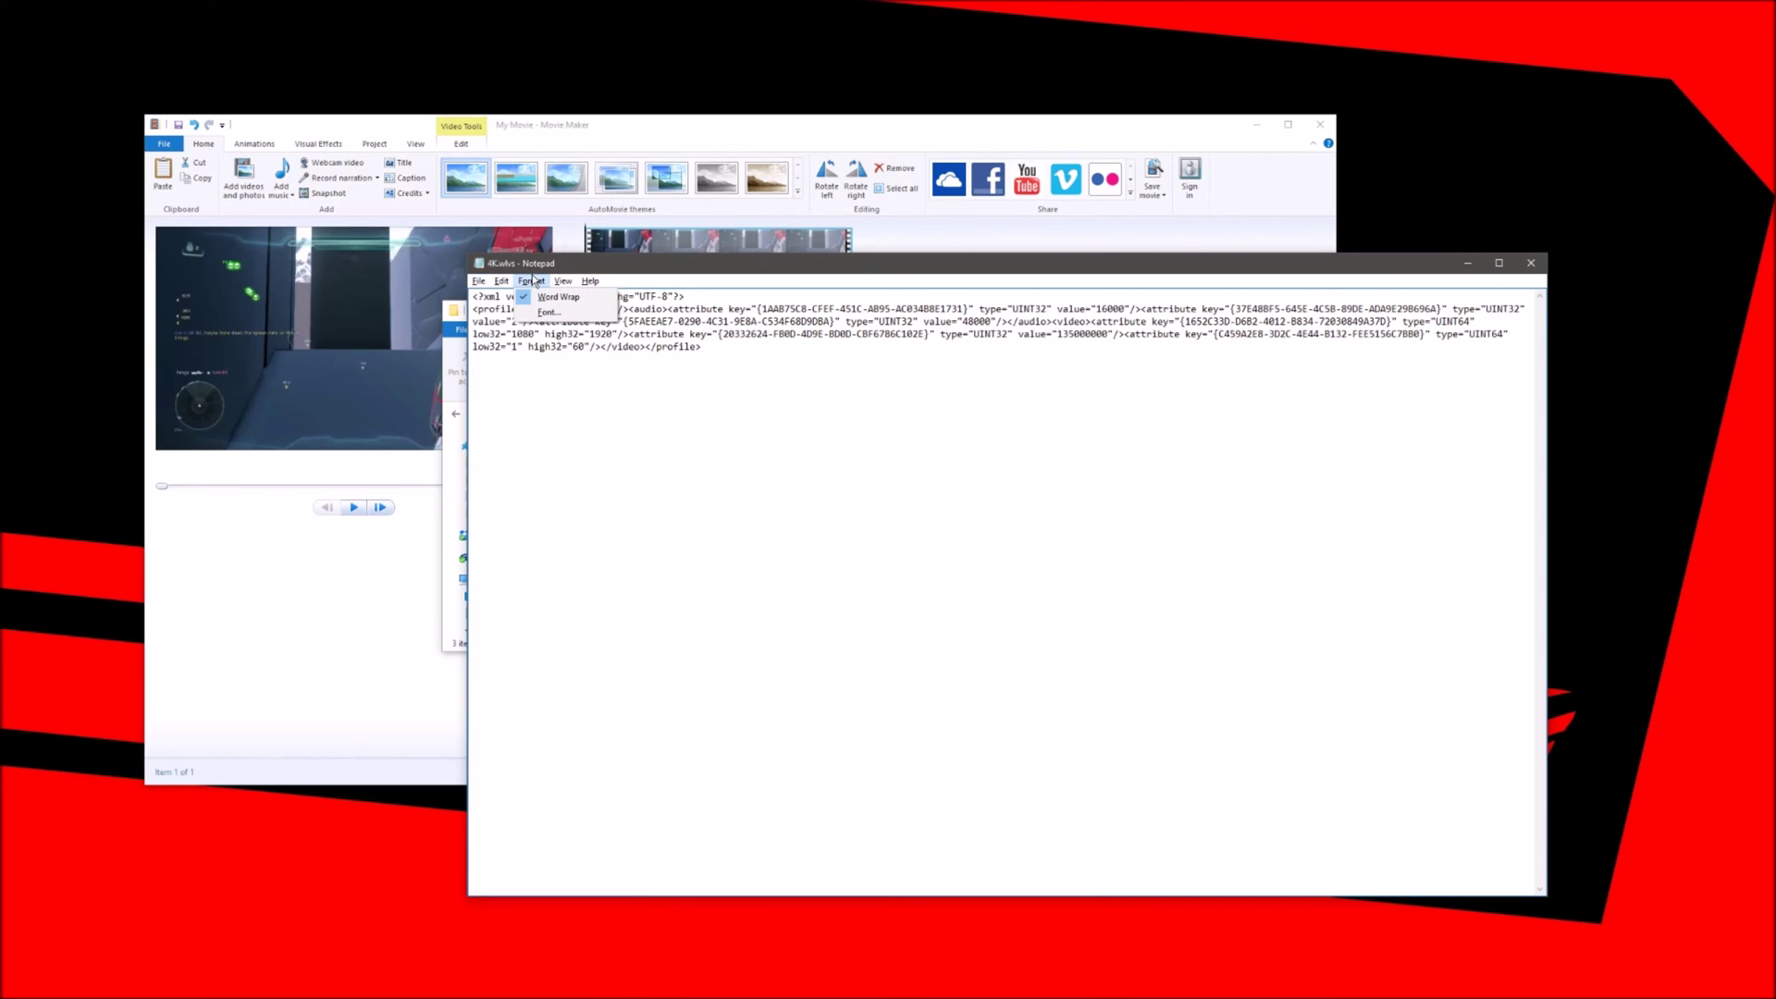
{"action": "left_click_drag", "start_coordinate": [519, 310], "coordinate": [617, 310]}
{"action": "key", "text": "alt+o"}
{"action": "key", "text": "f"}
{"action": "scroll", "coordinate": [768, 458], "scroll_direction": "down", "scroll_amount": 2}
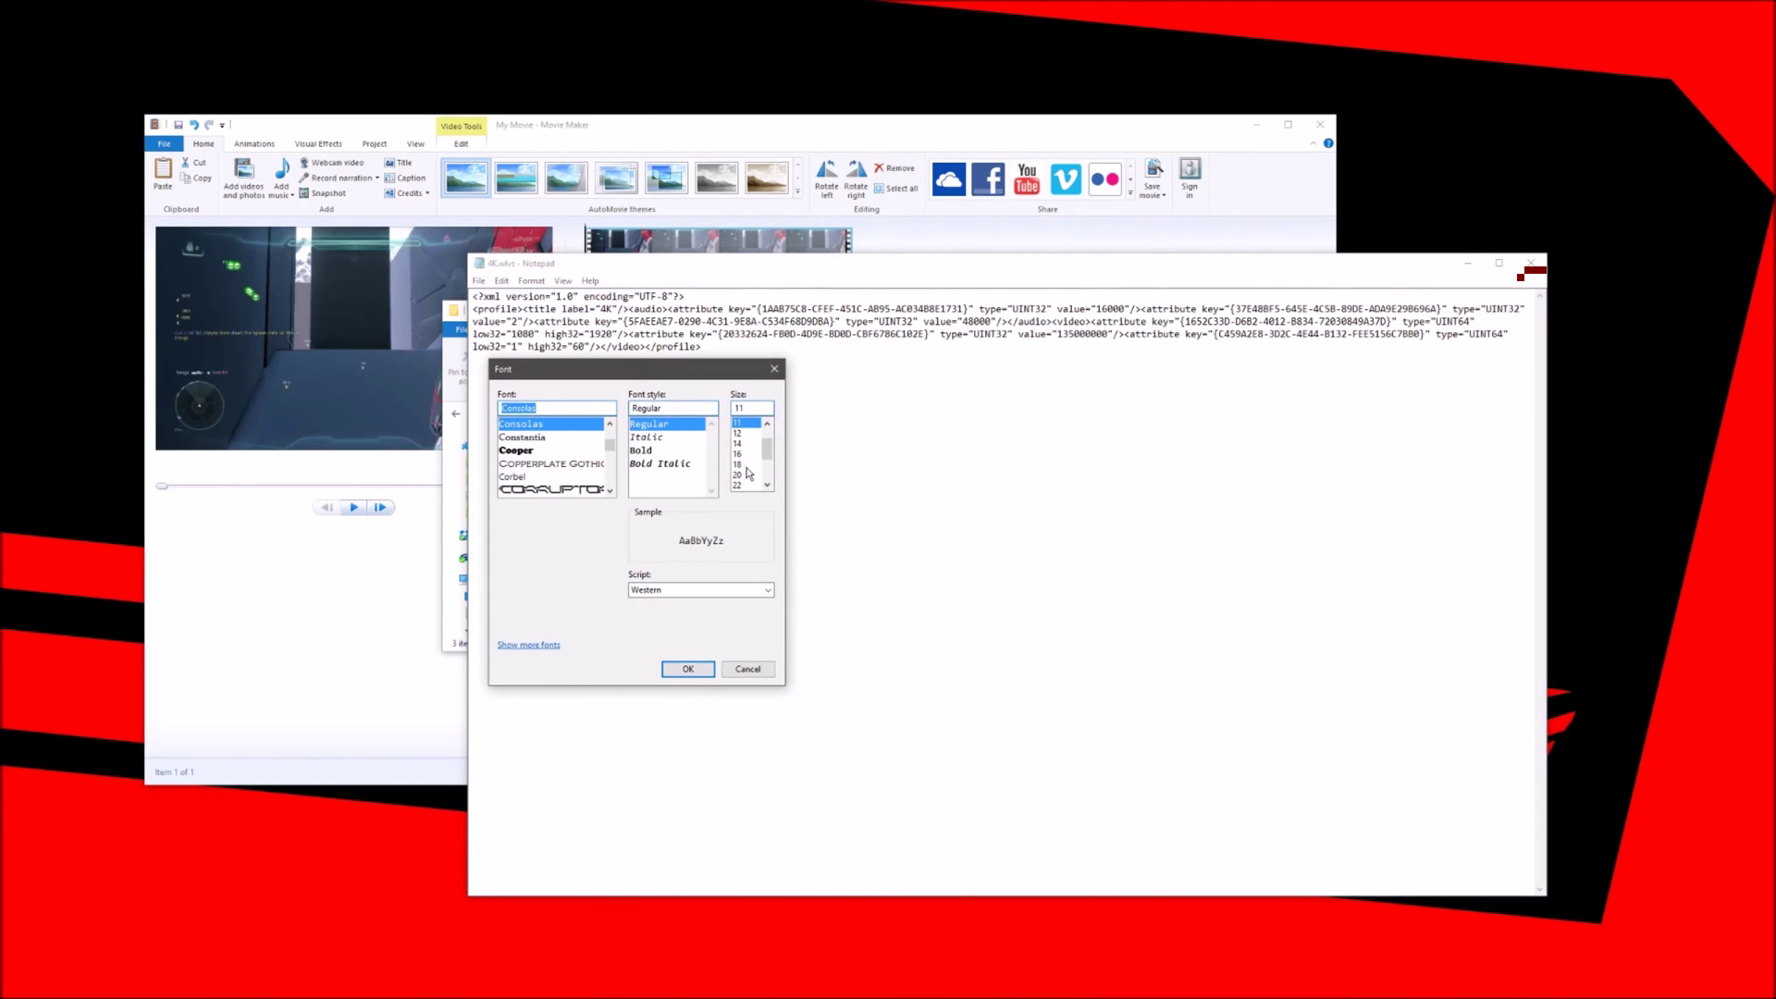
{"action": "left_click", "coordinate": [738, 464]}
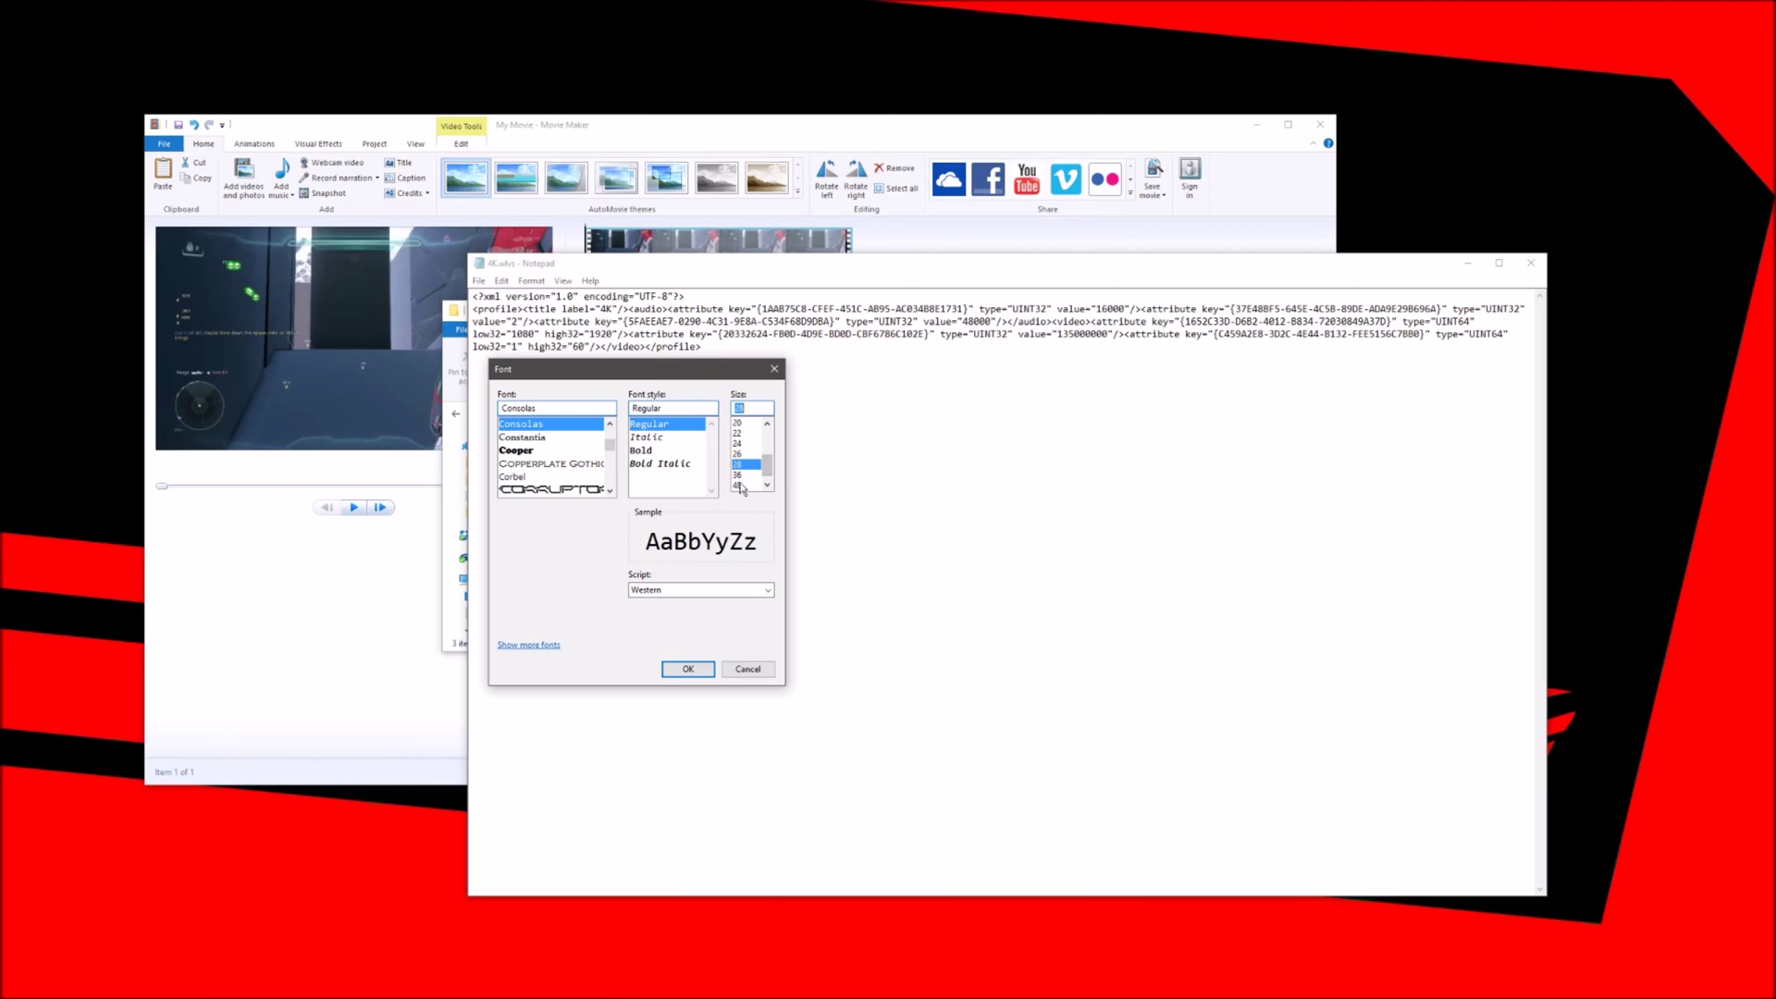
{"action": "left_click", "coordinate": [688, 669]}
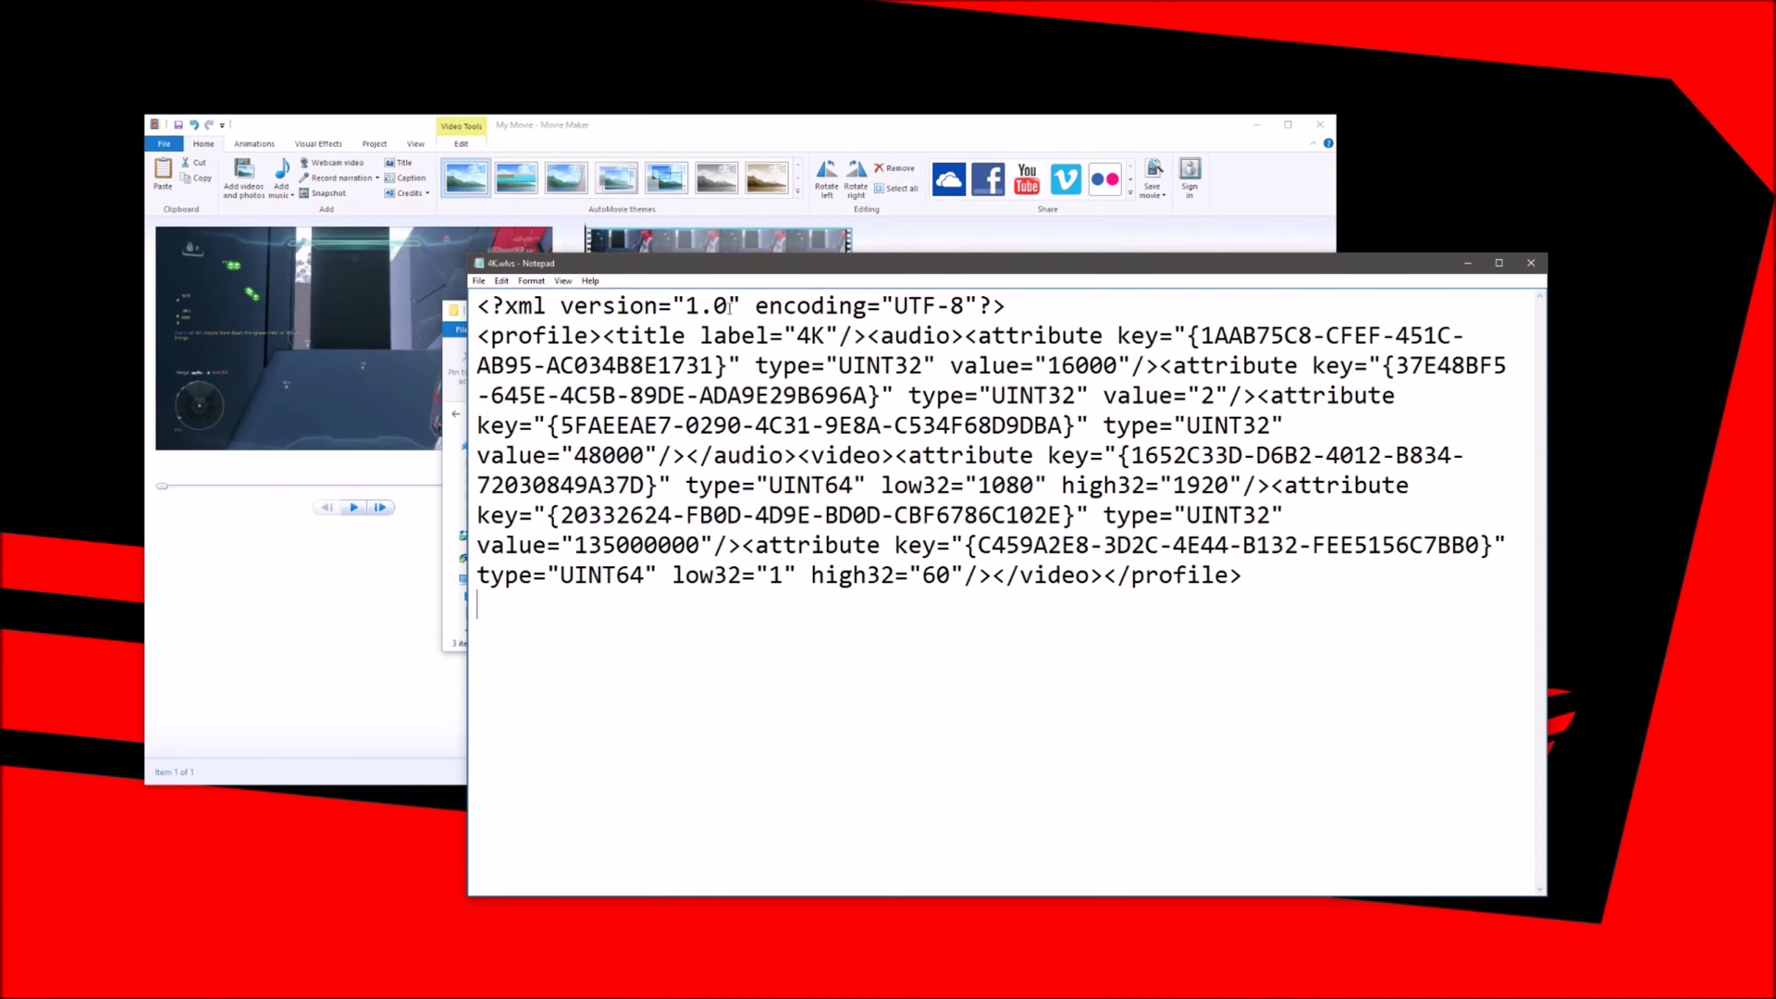
{"action": "left_click_drag", "start_coordinate": [783, 266], "coordinate": [635, 202]}
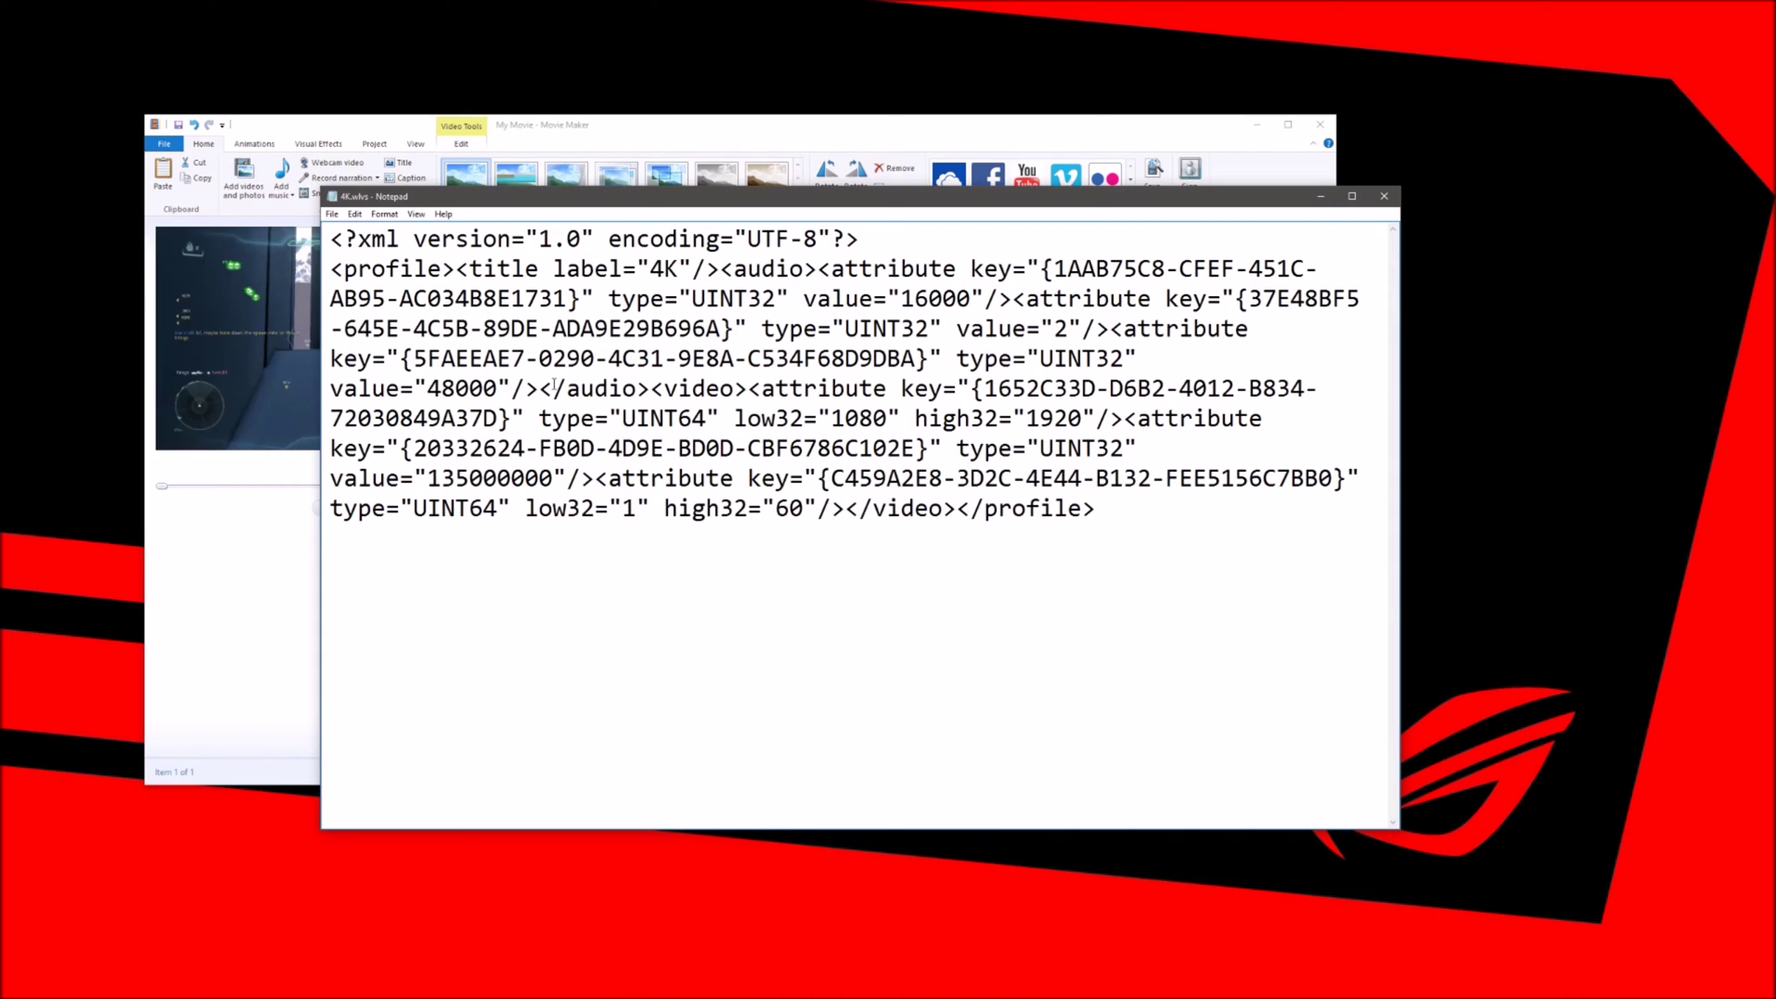
{"action": "left_click_drag", "start_coordinate": [734, 418], "coordinate": [1100, 419]}
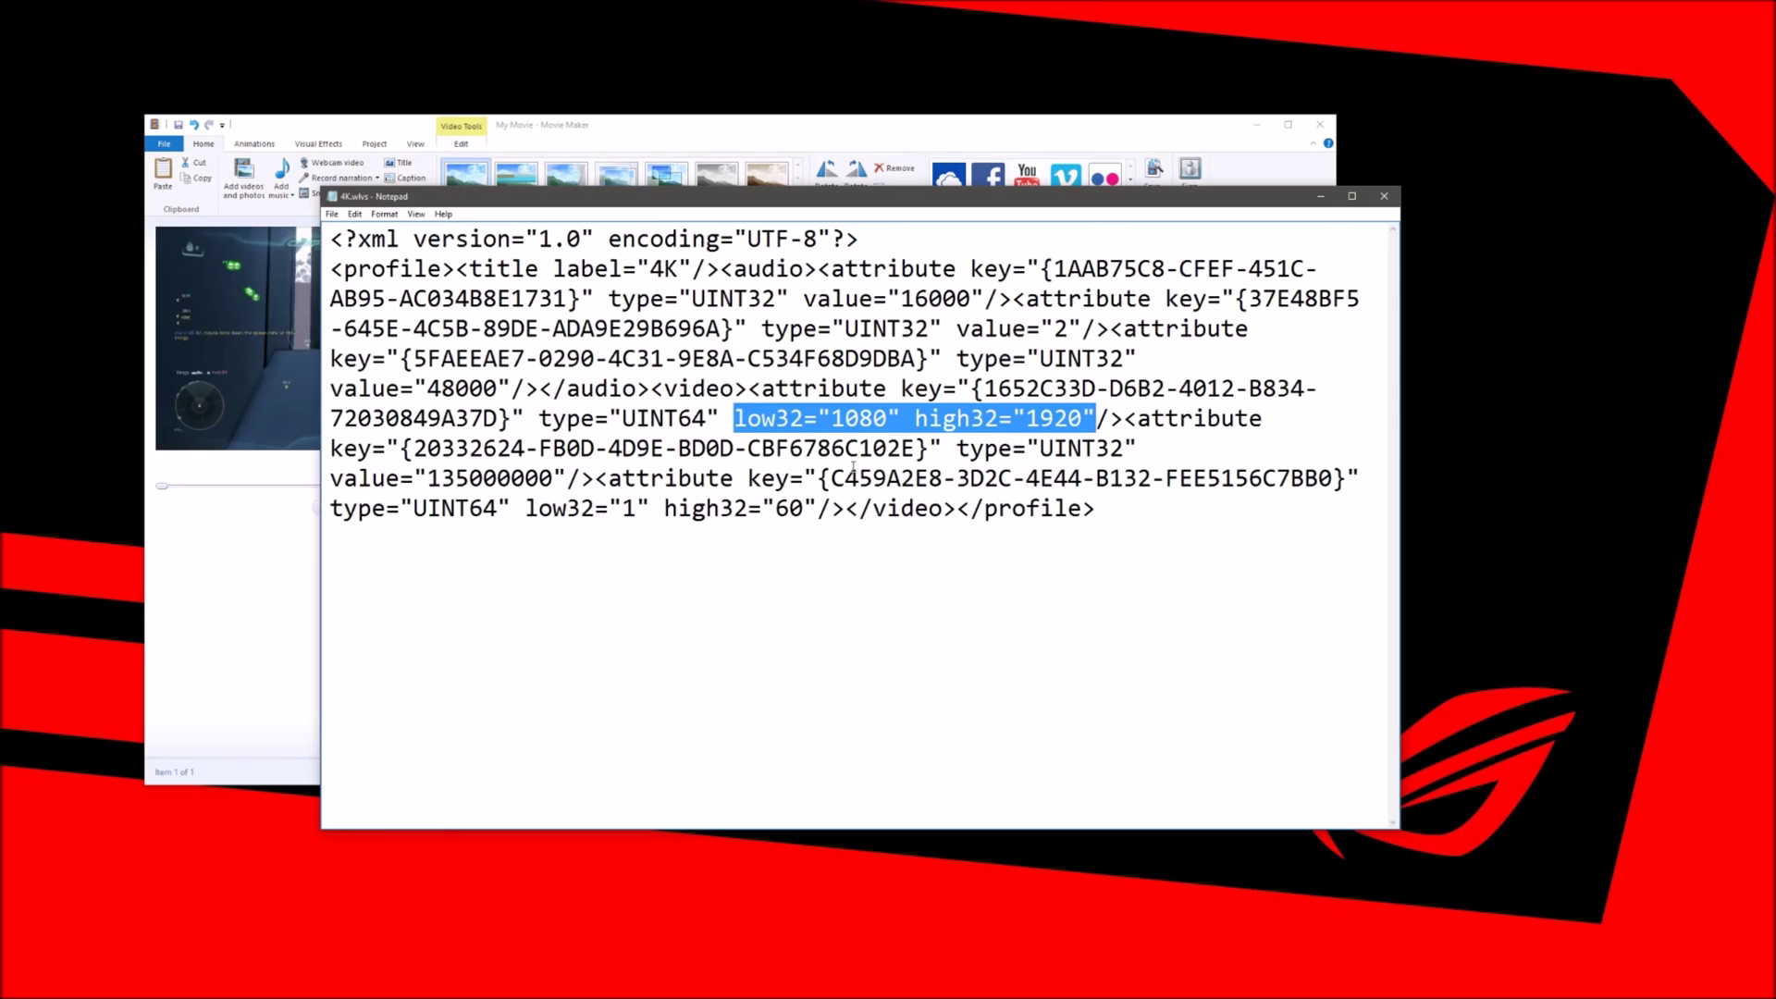
Overwrite the low32 and high32 resolution values with 2560 and 3820
{"action": "left_click", "coordinate": [889, 418]}
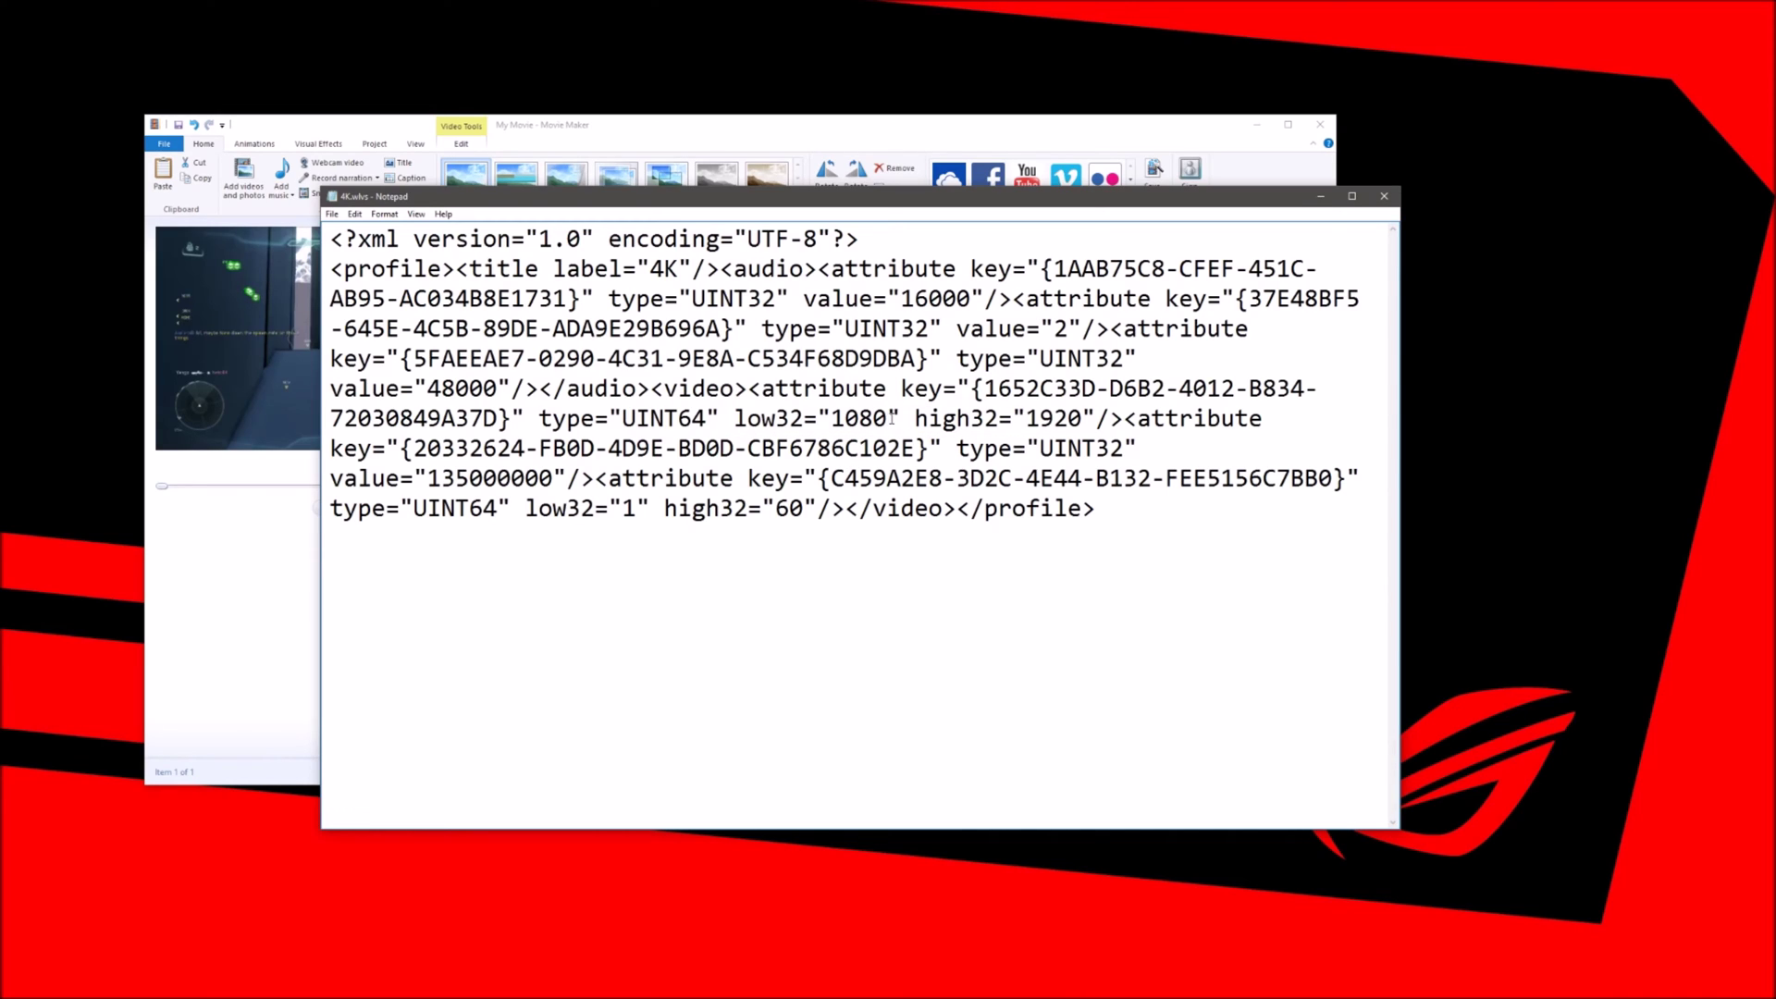
{"action": "key", "text": "BackSpace"}
{"action": "key", "text": "BackSpace"}
{"action": "key", "text": "BackSpace"}
{"action": "key", "text": "BackSpace"}
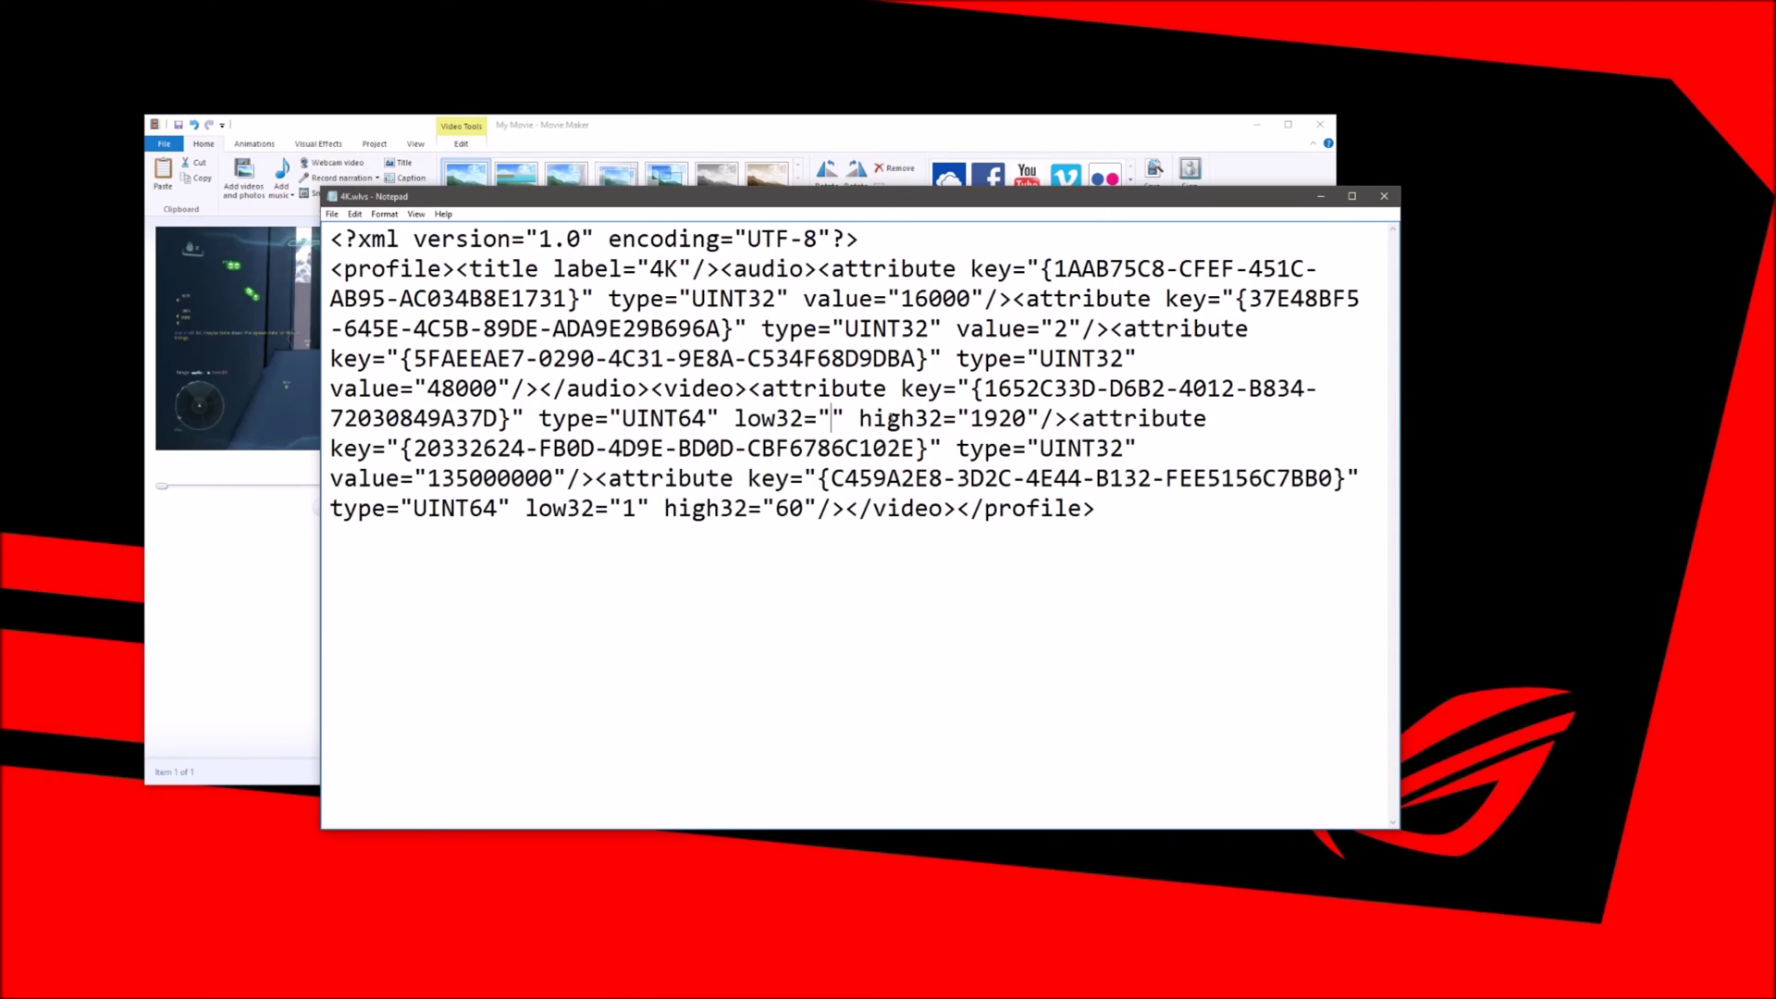
{"action": "type", "text": "2560"}
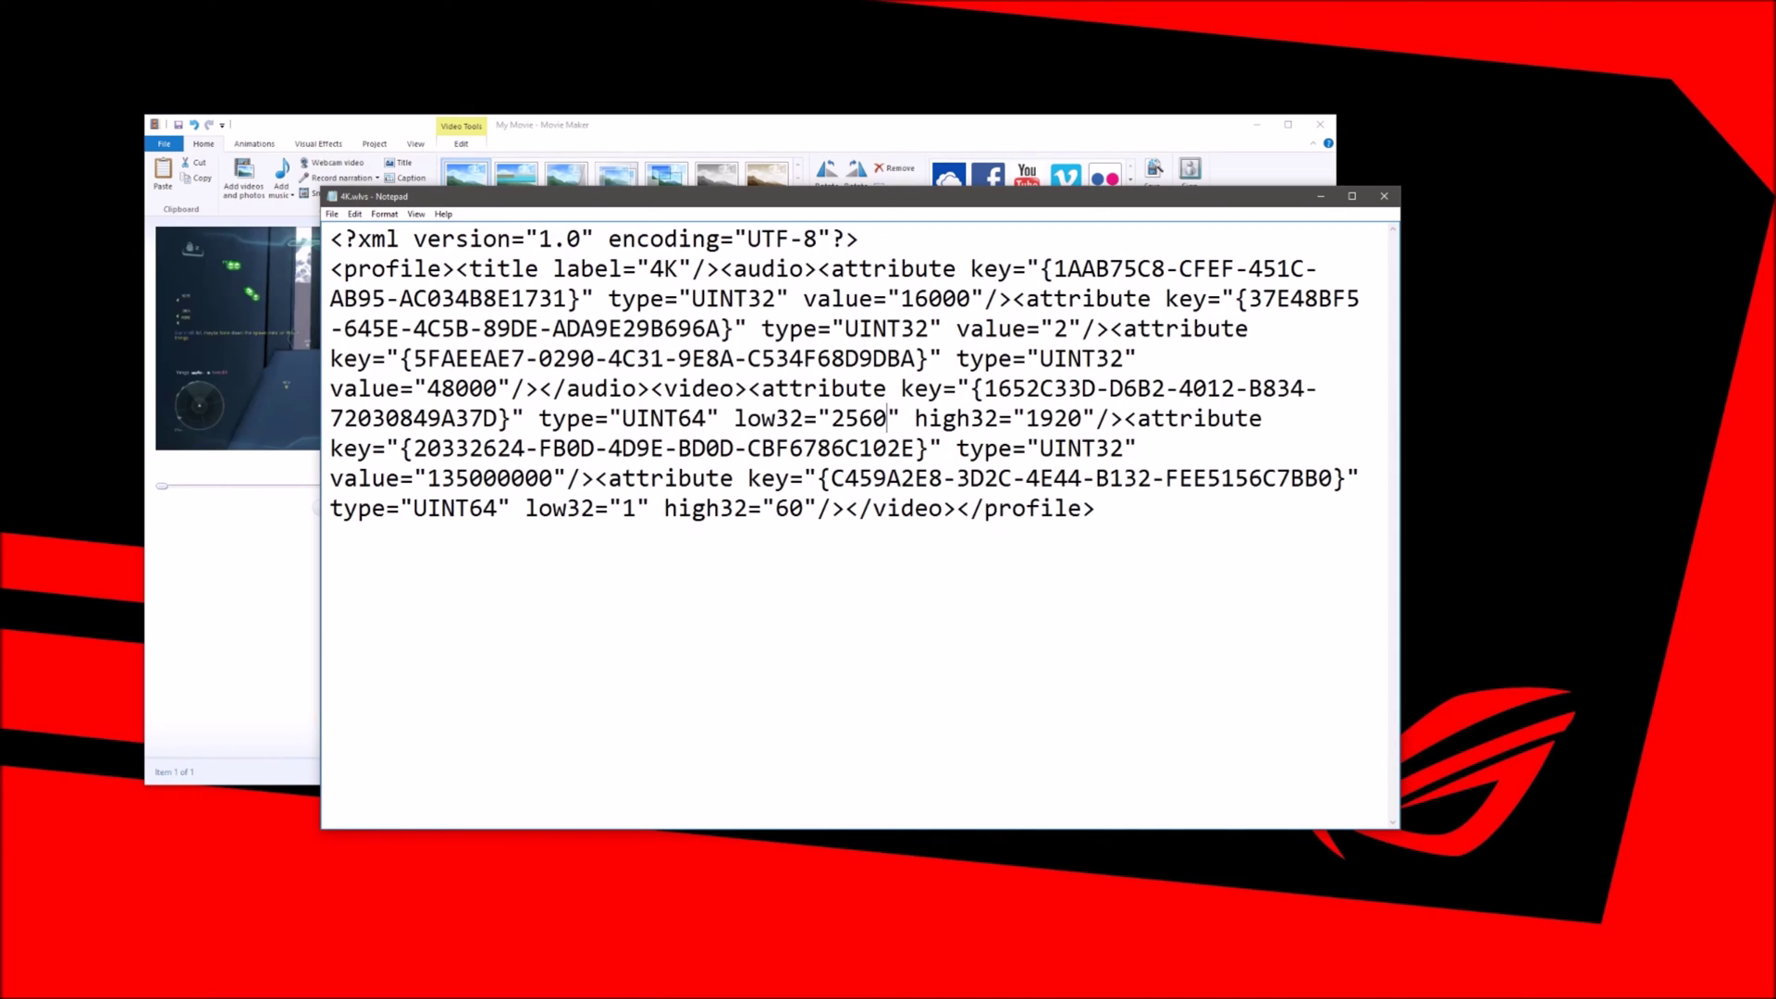
{"action": "left_click", "coordinate": [1083, 418]}
{"action": "key", "text": "BackSpace"}
{"action": "key", "text": "BackSpace"}
{"action": "key", "text": "BackSpace"}
{"action": "key", "text": "BackSpace"}
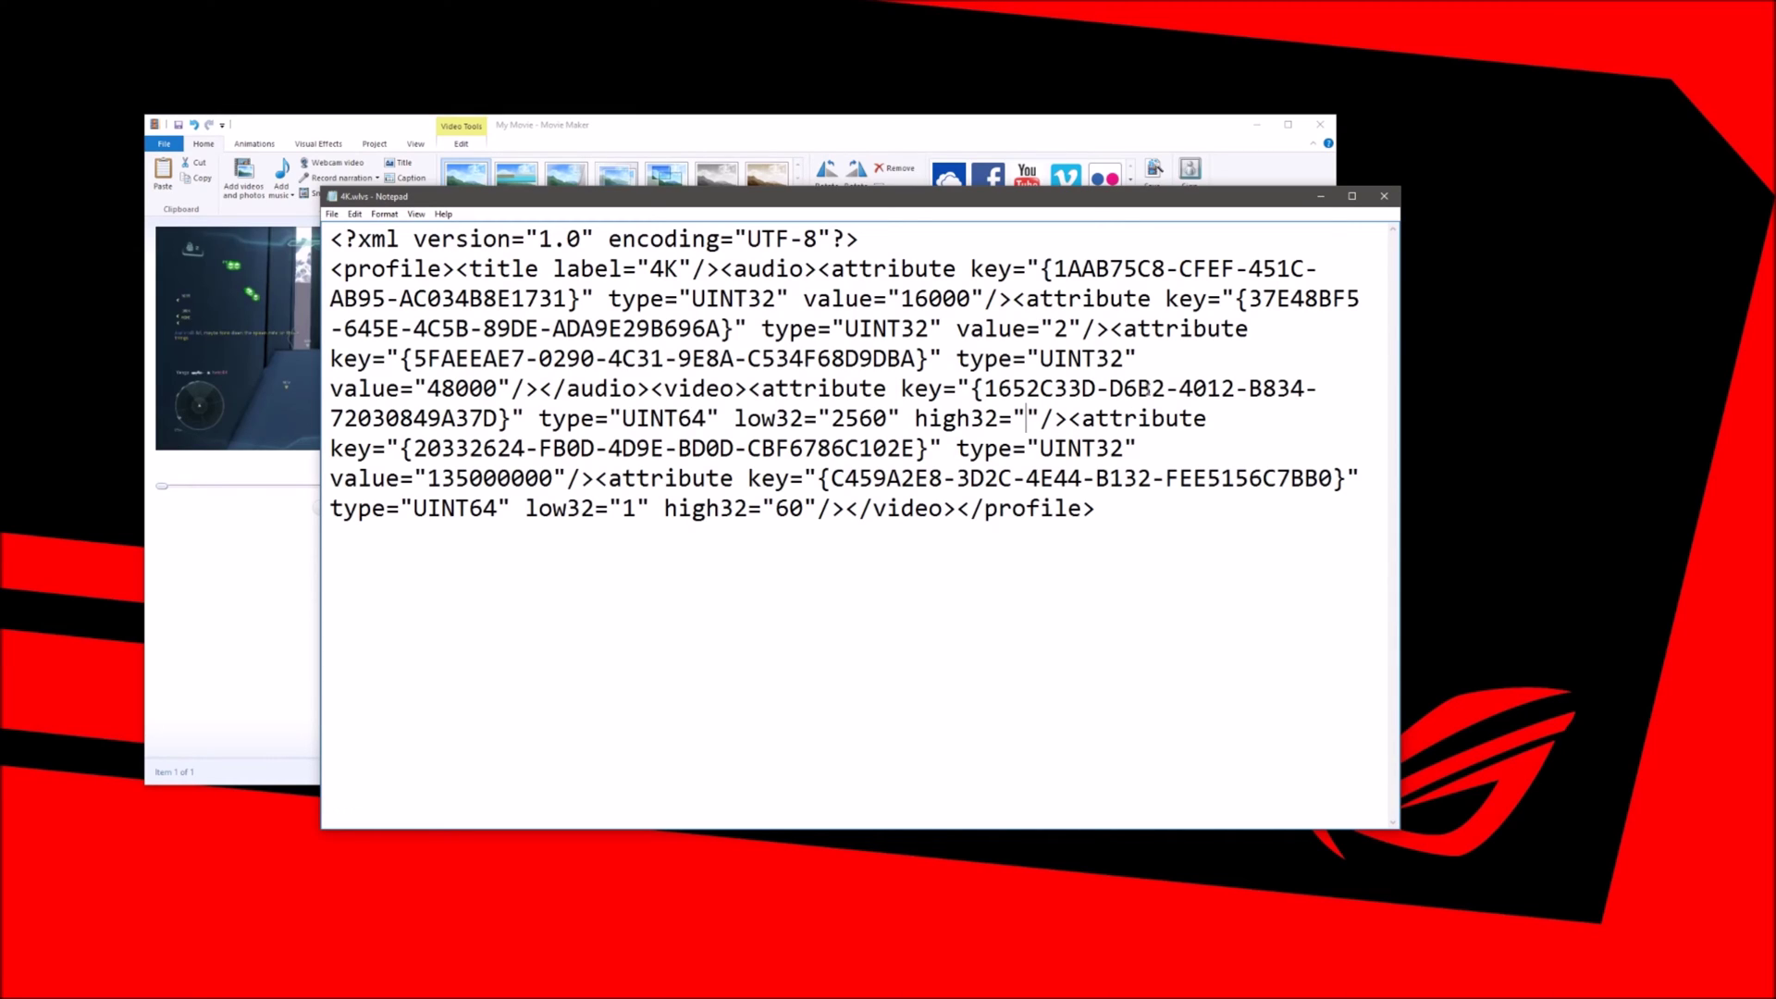
{"action": "type", "text": "3820"}
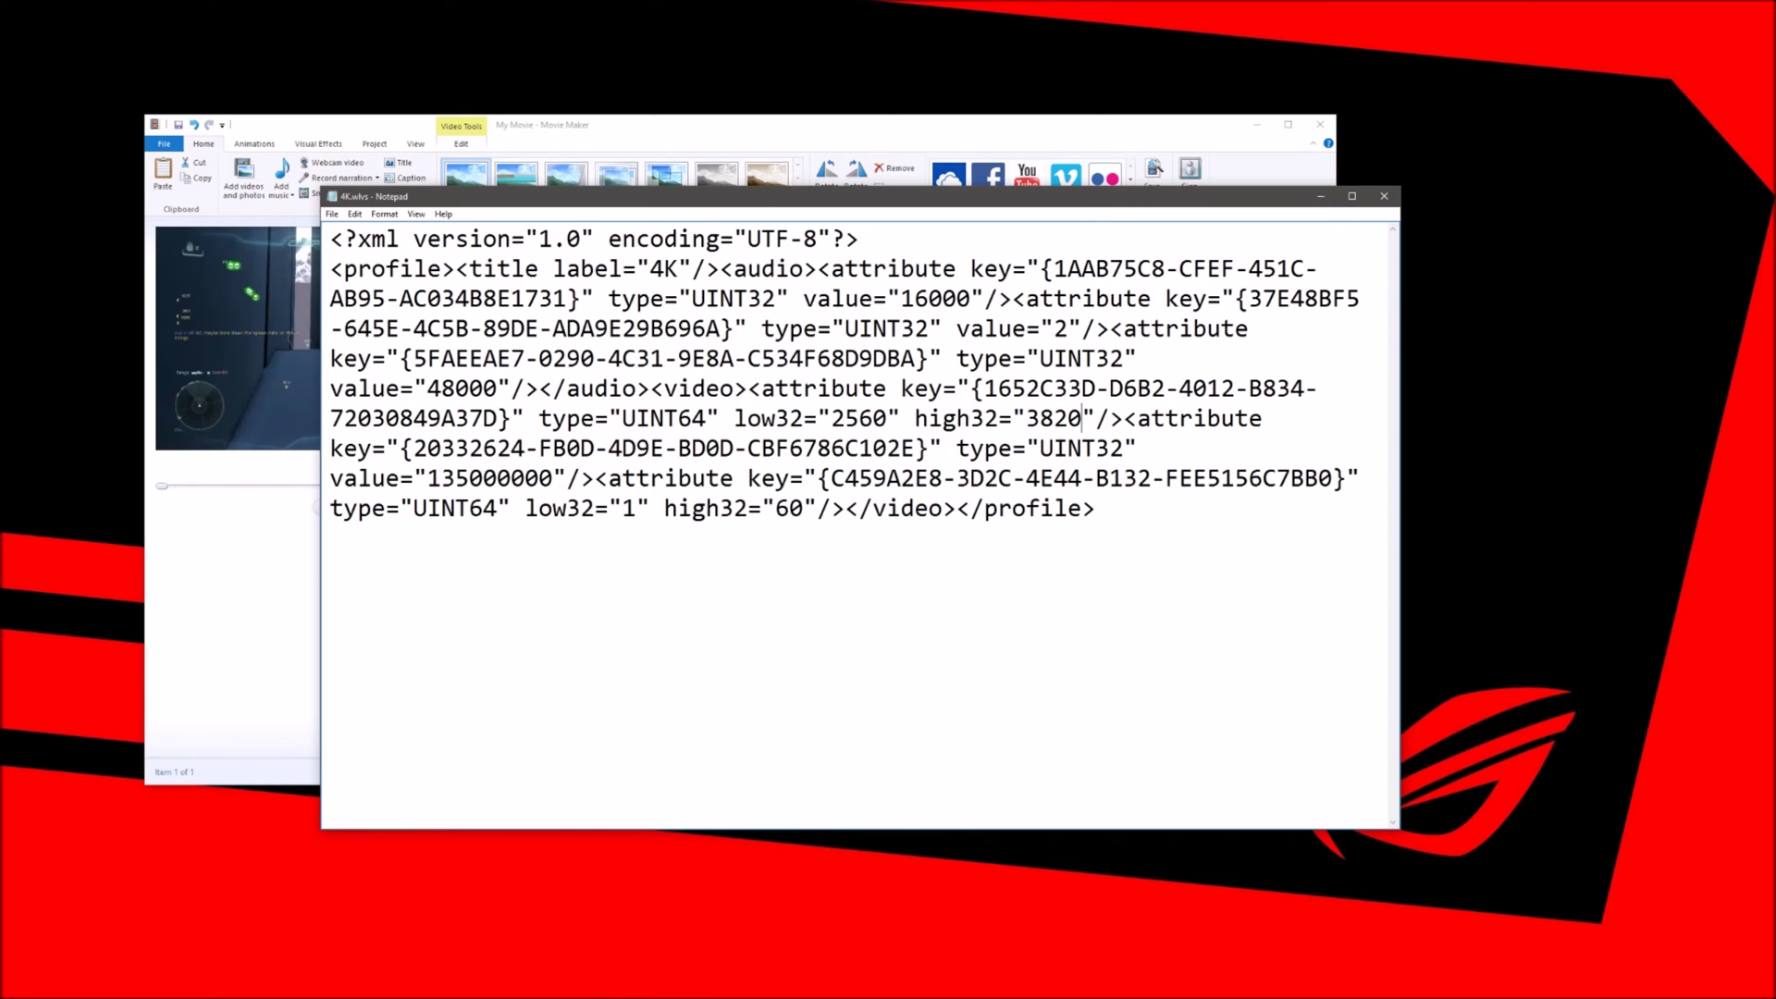
{"action": "left_click_drag", "start_coordinate": [786, 200], "coordinate": [653, 386]}
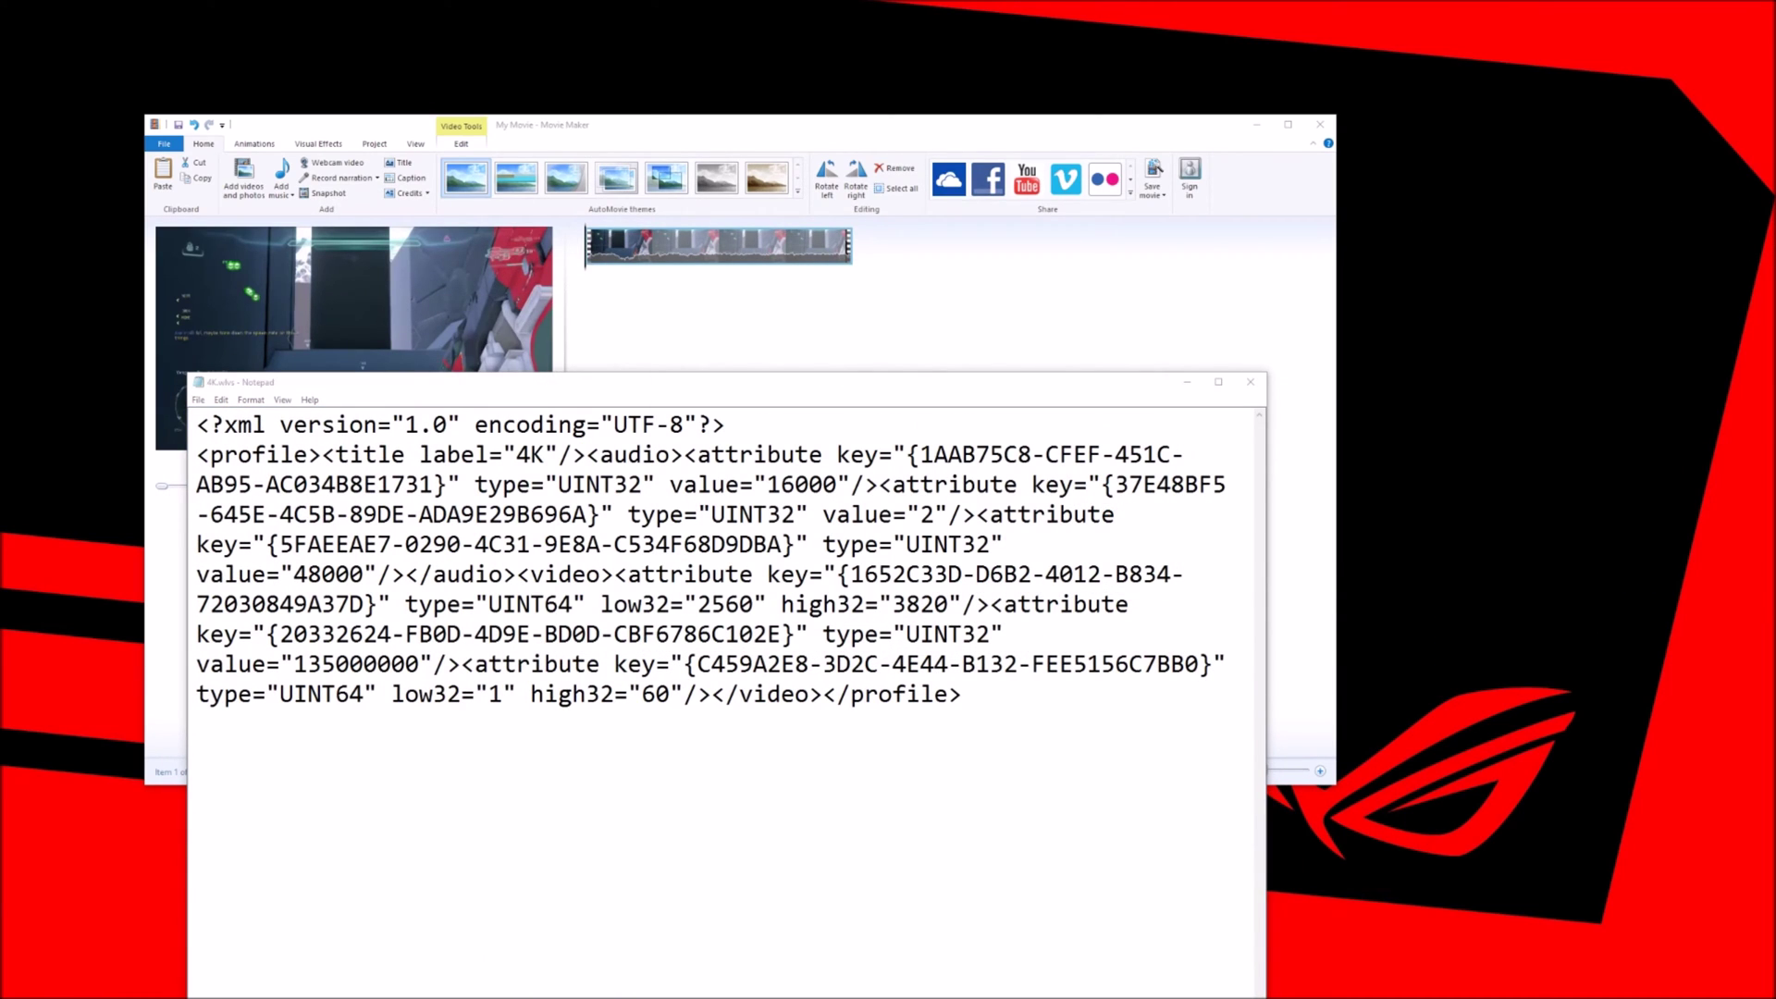
{"action": "left_click_drag", "start_coordinate": [797, 382], "coordinate": [790, 234]}
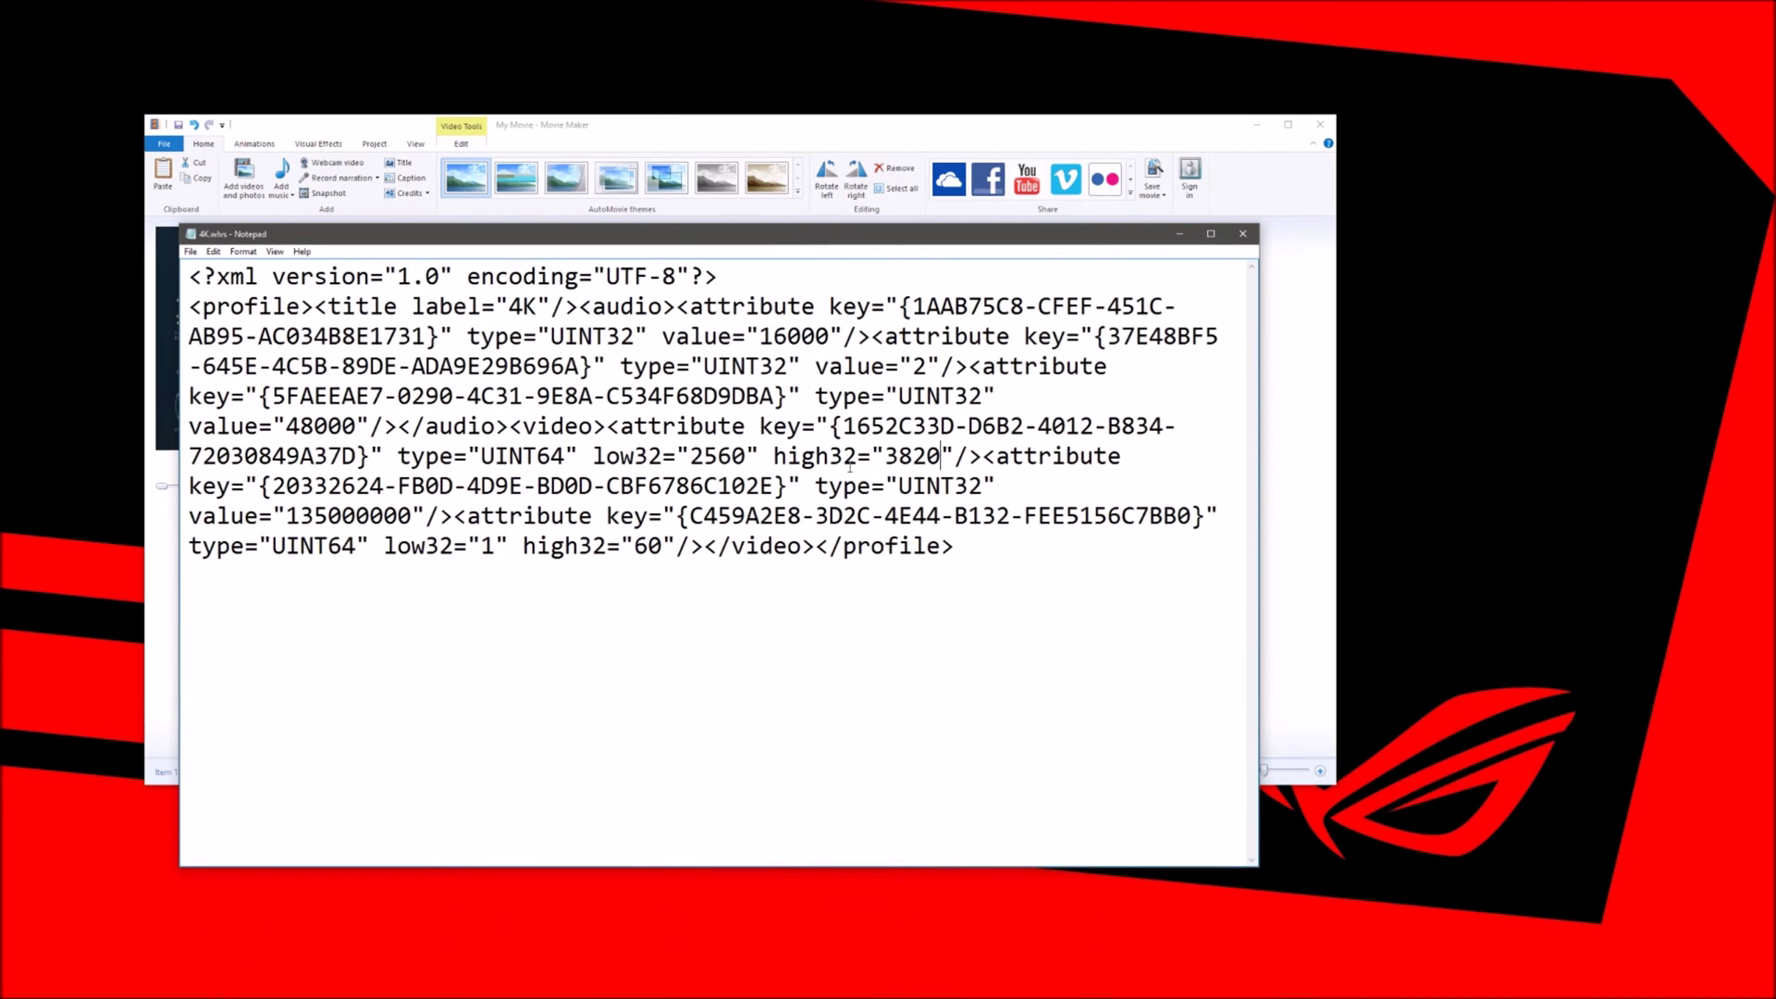
Correct the values to low32 2160 and high32 3840, then highlight both
{"action": "left_click", "coordinate": [718, 457]}
{"action": "key", "text": "BackSpace"}
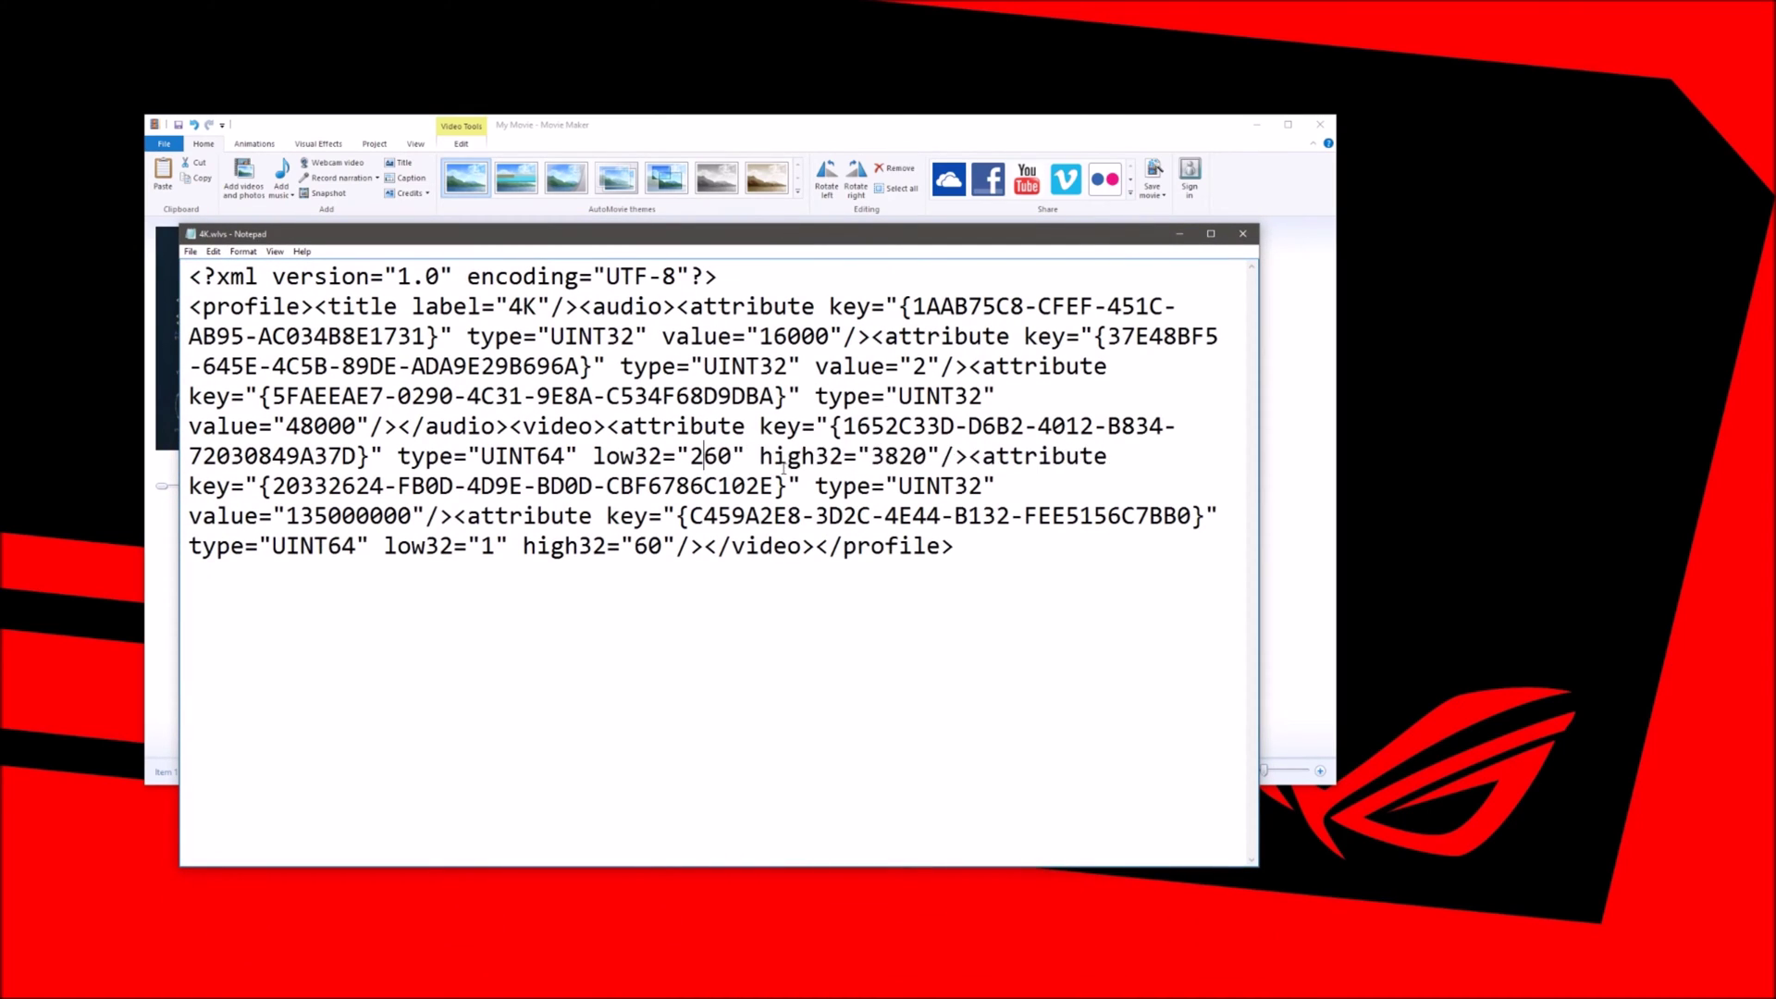
{"action": "type", "text": "1"}
{"action": "key", "text": "Right"}
{"action": "key", "text": "BackSpace"}
{"action": "type", "text": "5"}
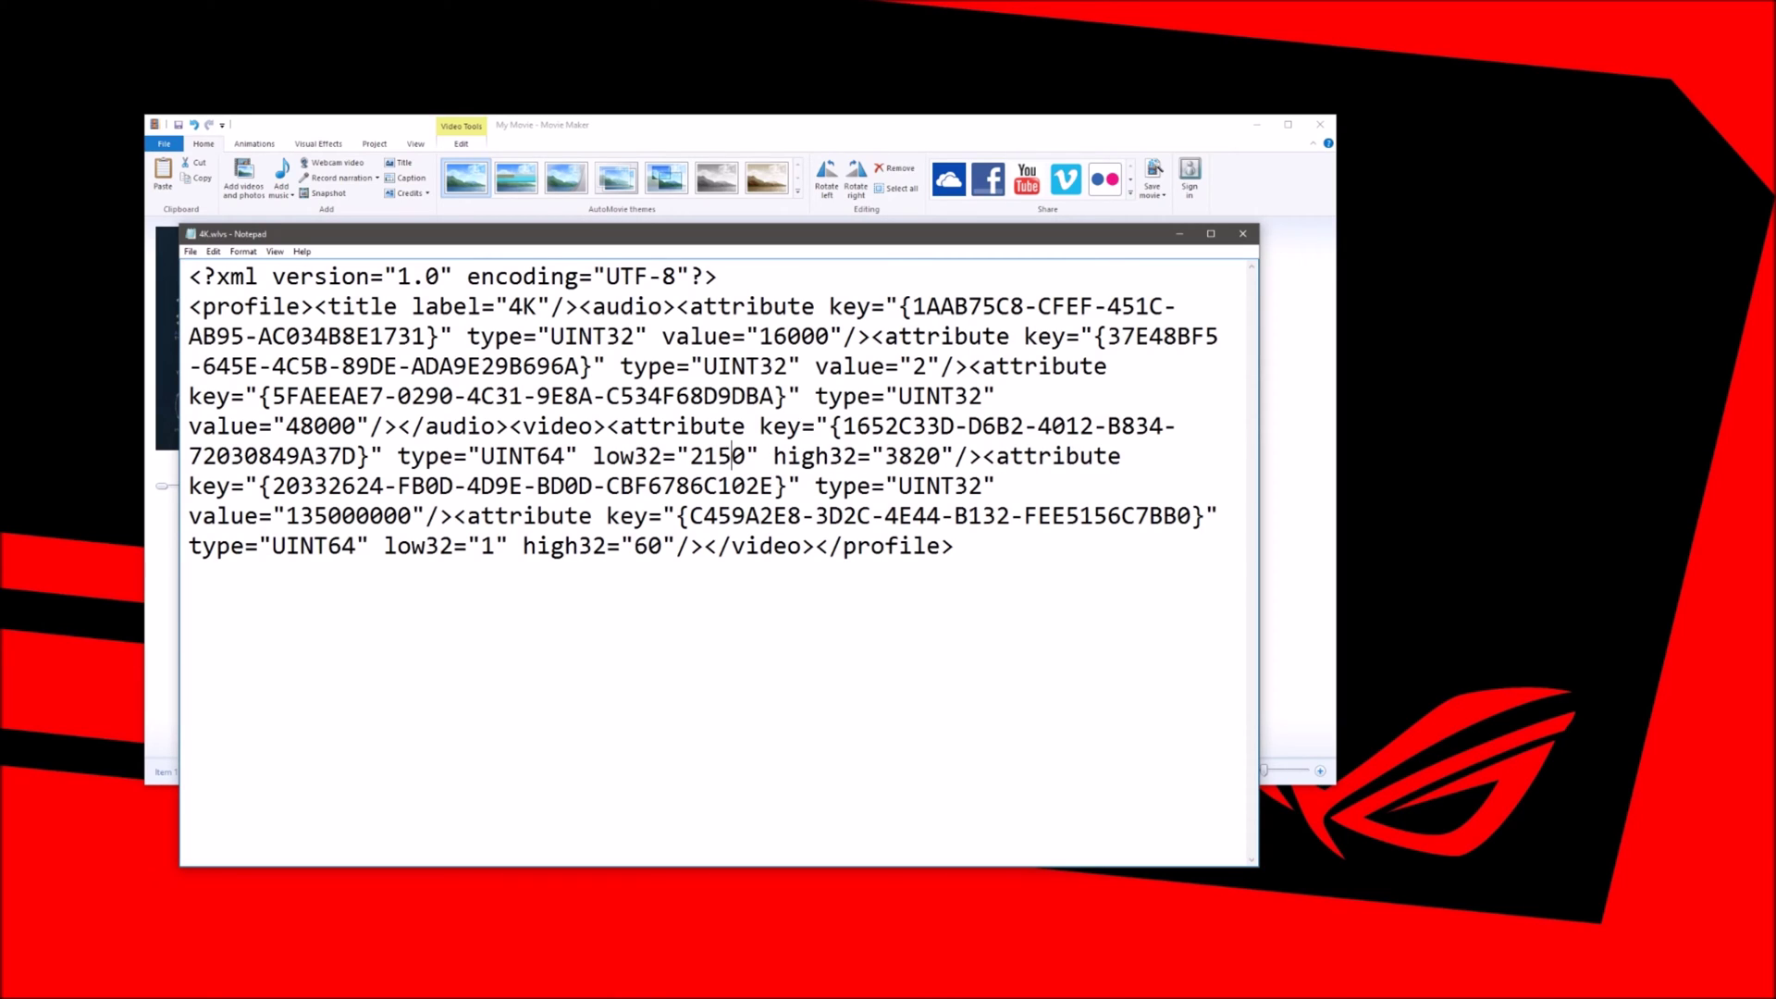
{"action": "key", "text": "BackSpace"}
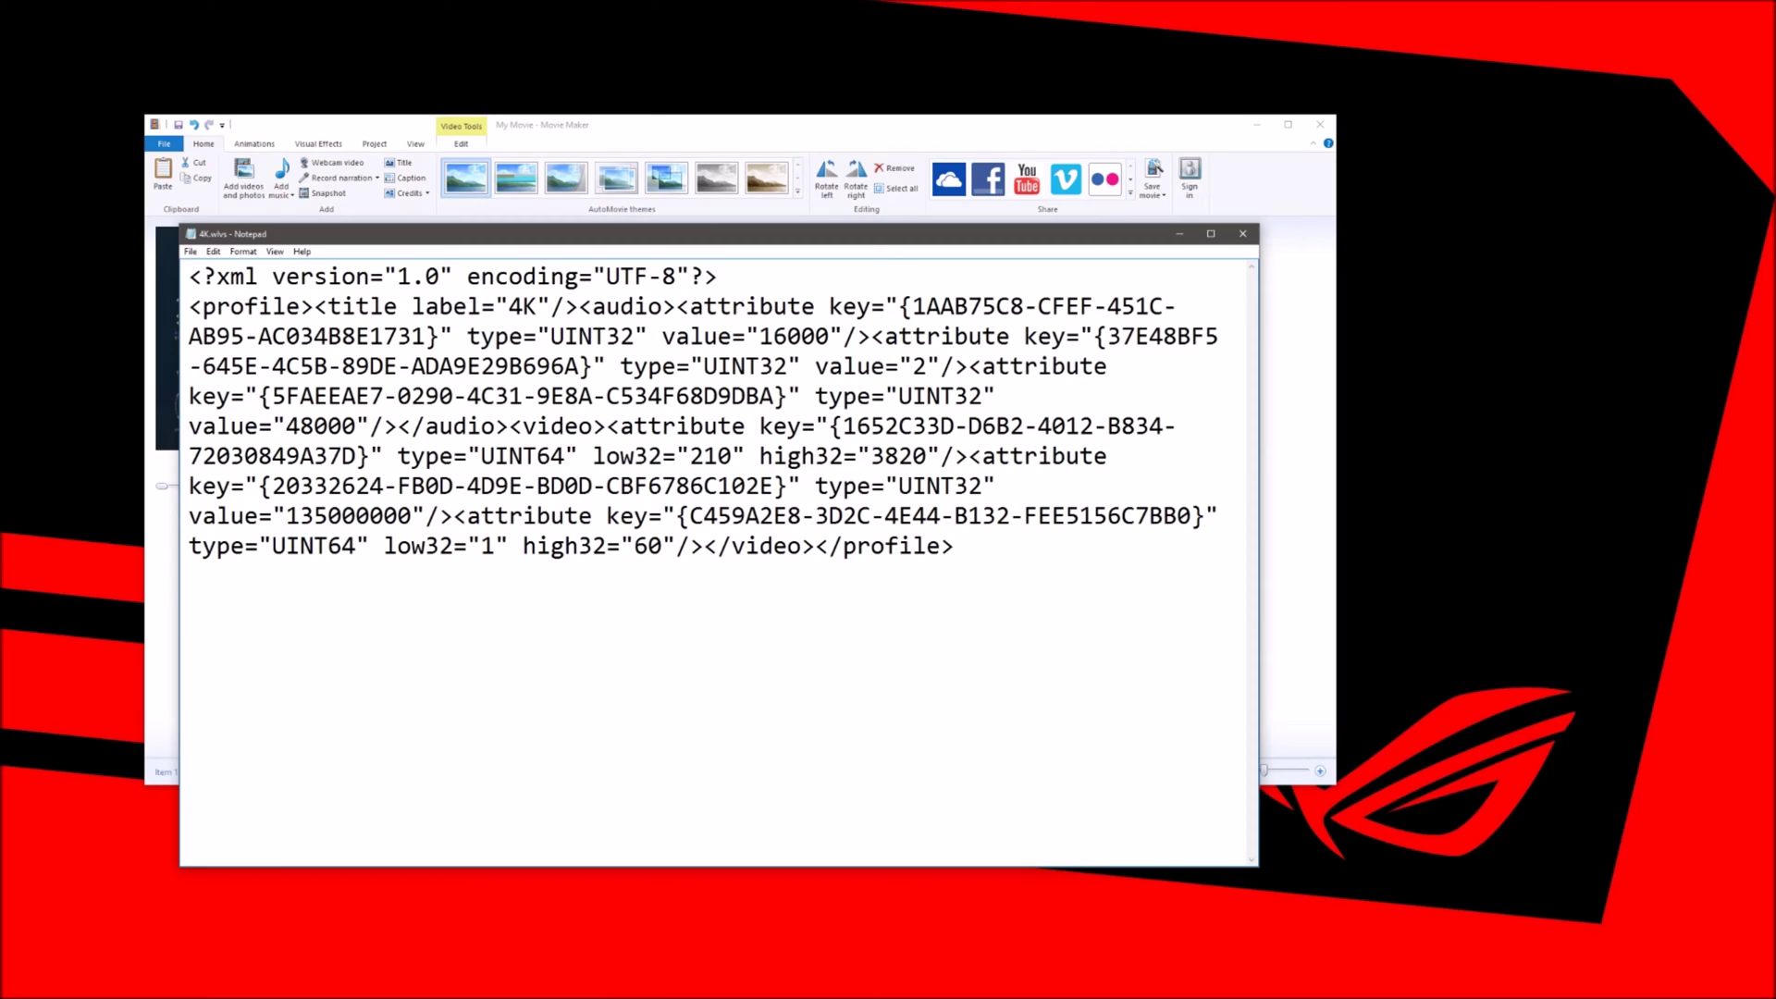
{"action": "type", "text": "6"}
{"action": "key", "text": "Right"}
{"action": "key", "text": "Right"}
{"action": "key", "text": "Right"}
{"action": "key", "text": "Right"}
{"action": "key", "text": "Right"}
{"action": "key", "text": "Right"}
{"action": "key", "text": "Right"}
{"action": "key", "text": "Right"}
{"action": "key", "text": "Right"}
{"action": "key", "text": "Right"}
{"action": "key", "text": "Right"}
{"action": "key", "text": "Right"}
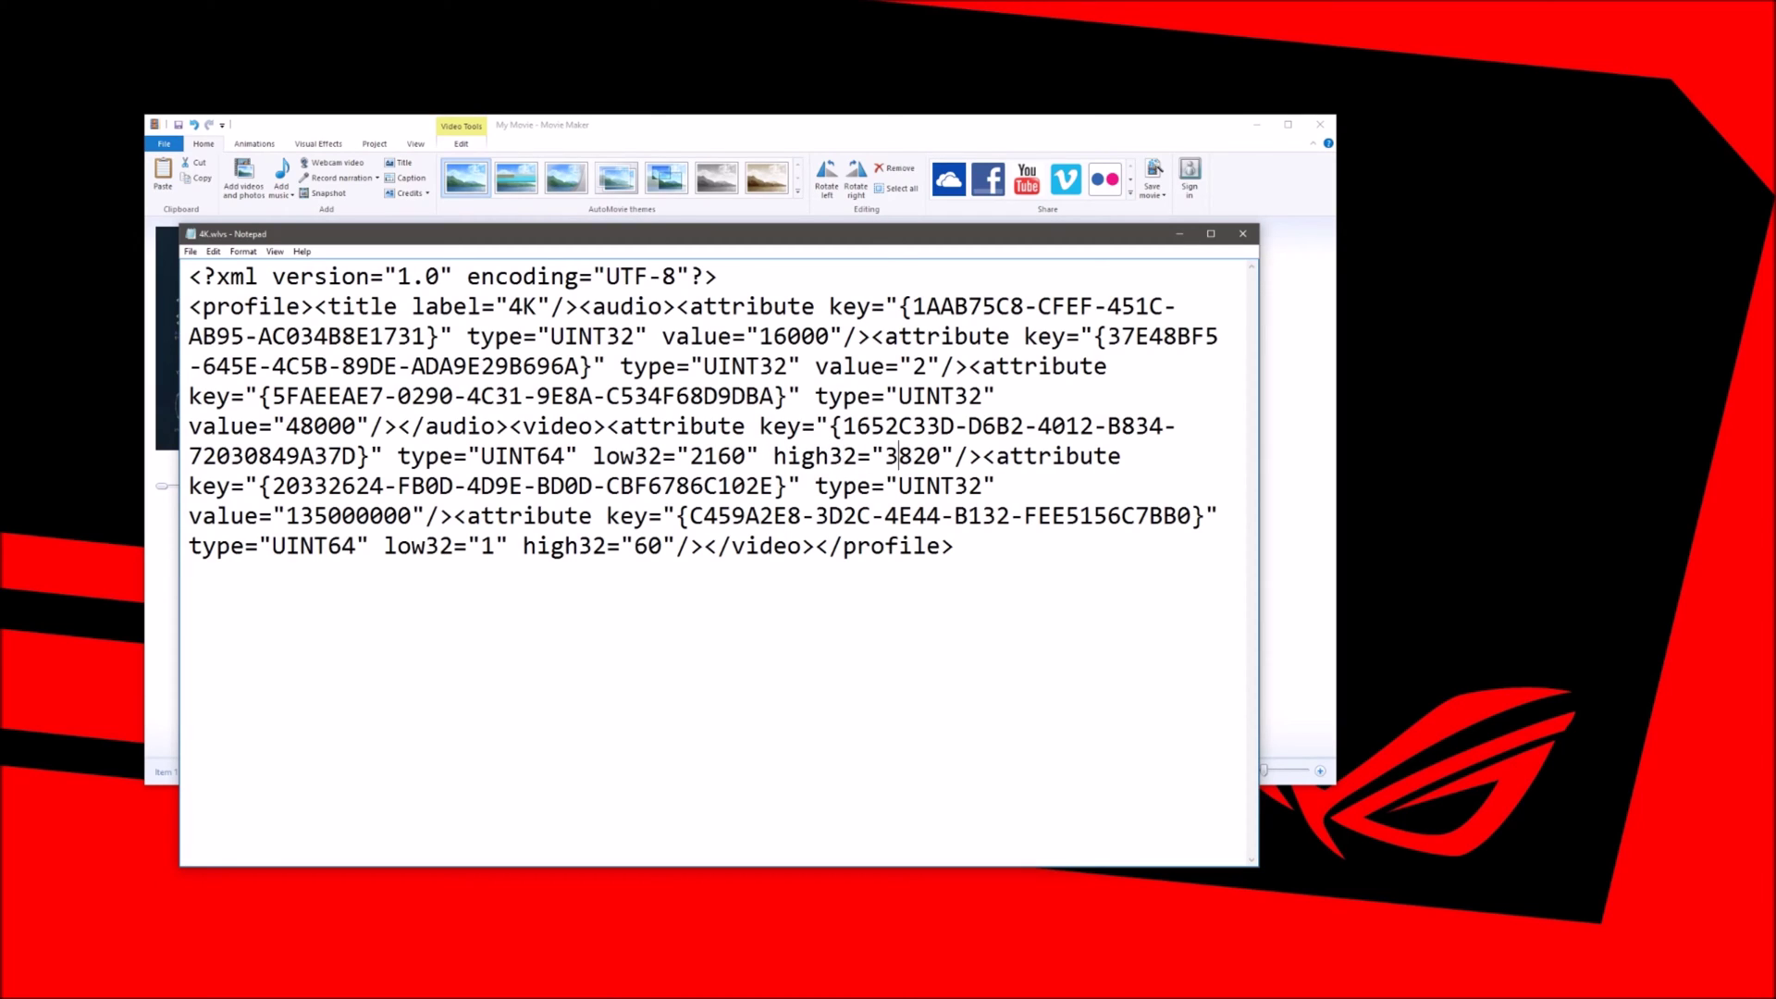
{"action": "key", "text": "Right"}
{"action": "key", "text": "Delete"}
{"action": "type", "text": "4"}
{"action": "key", "text": "ctrl+End"}
{"action": "left_click_drag", "start_coordinate": [591, 455], "coordinate": [954, 456]}
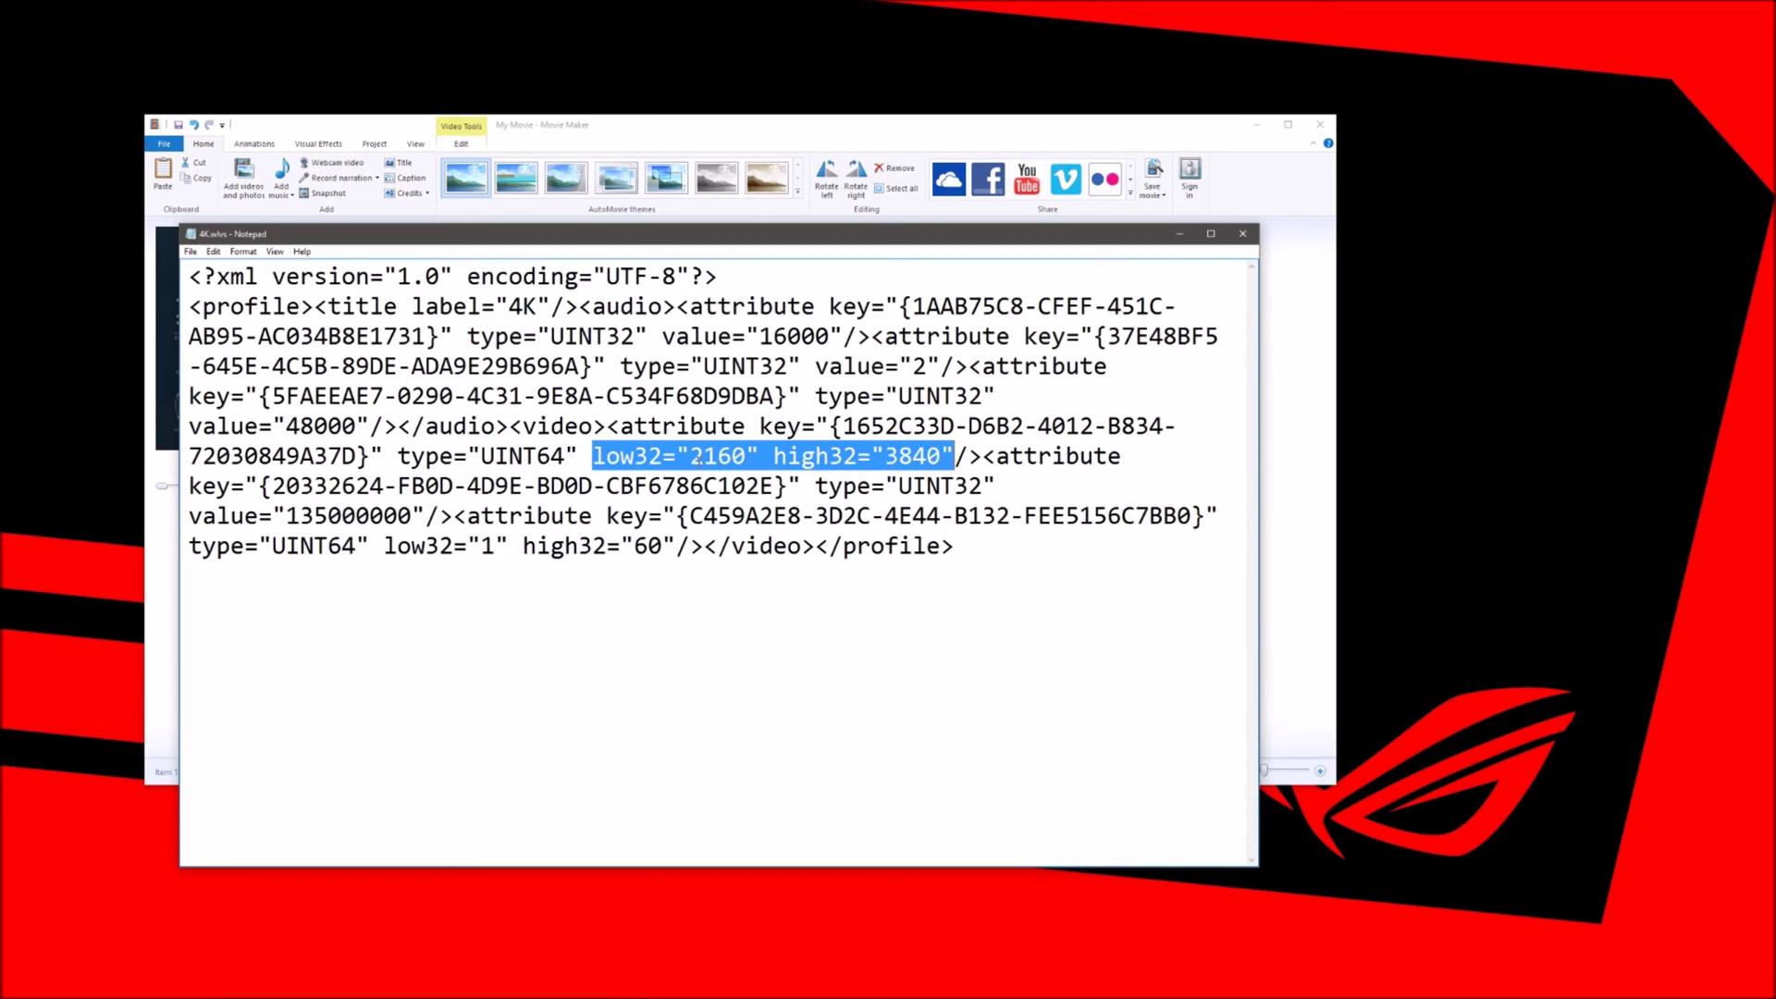
Save the edited 4K.wlvs profile and close Notepad
{"action": "left_click", "coordinate": [855, 626]}
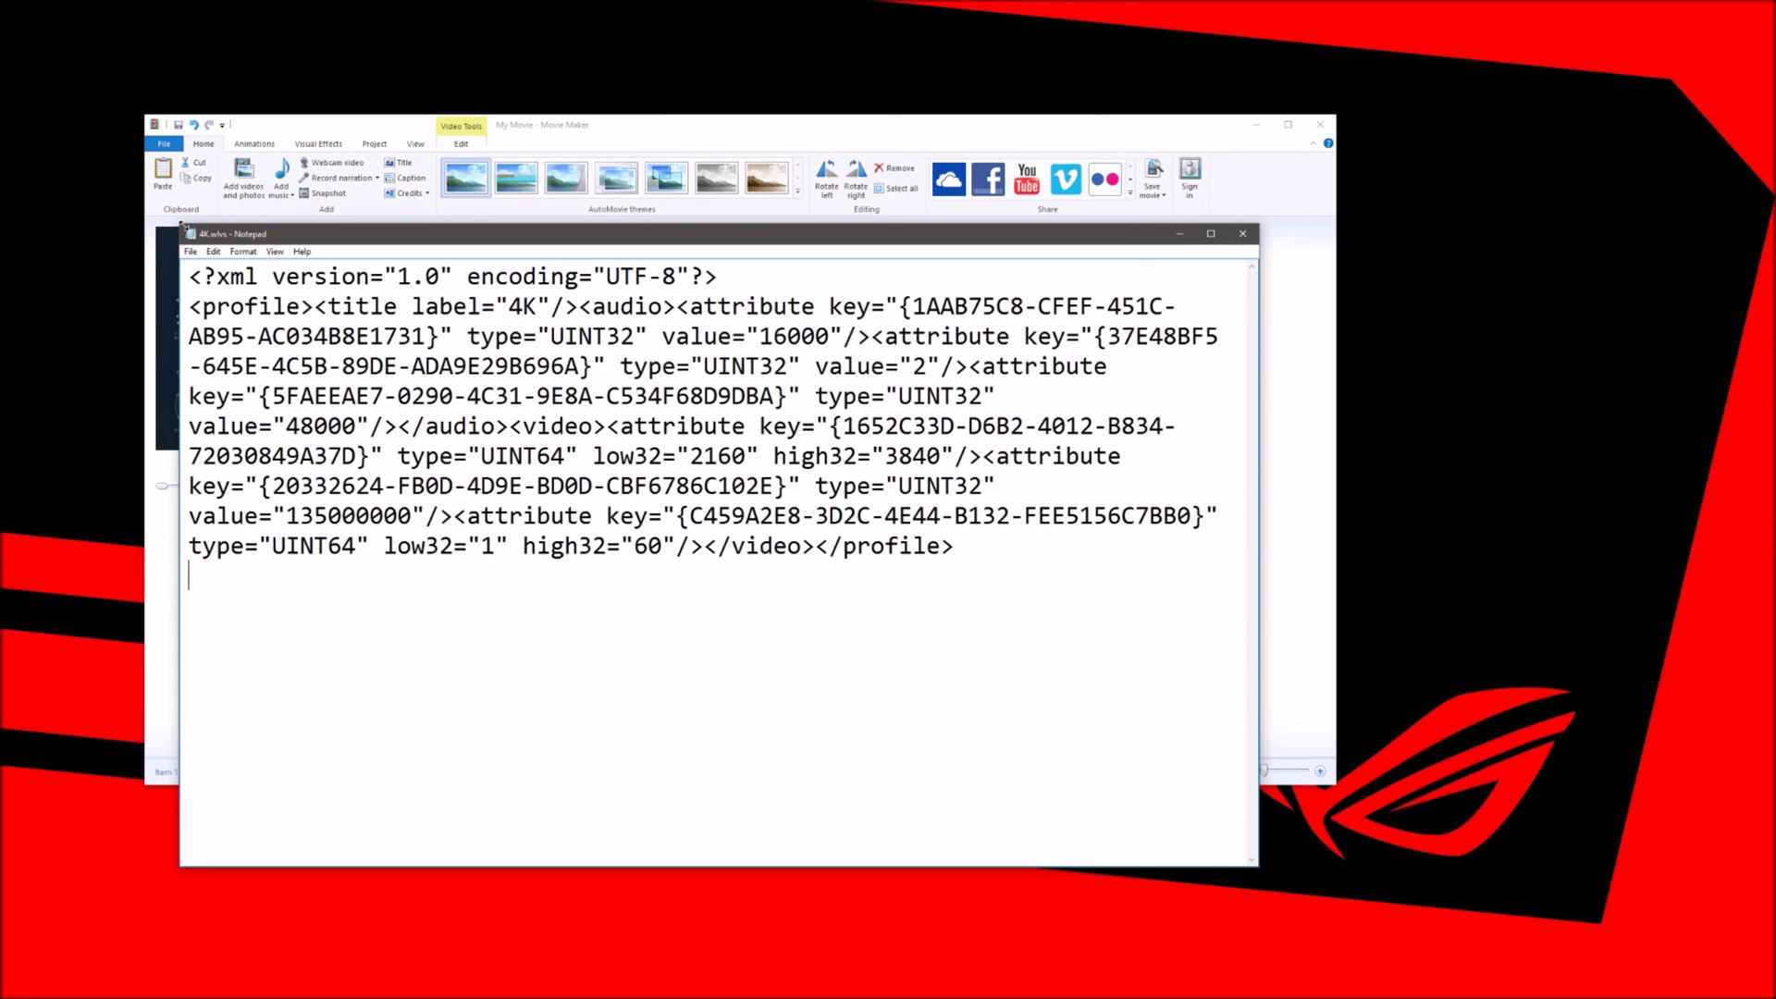
{"action": "left_click", "coordinate": [191, 253]}
{"action": "left_click", "coordinate": [214, 298]}
{"action": "left_click", "coordinate": [1233, 240]}
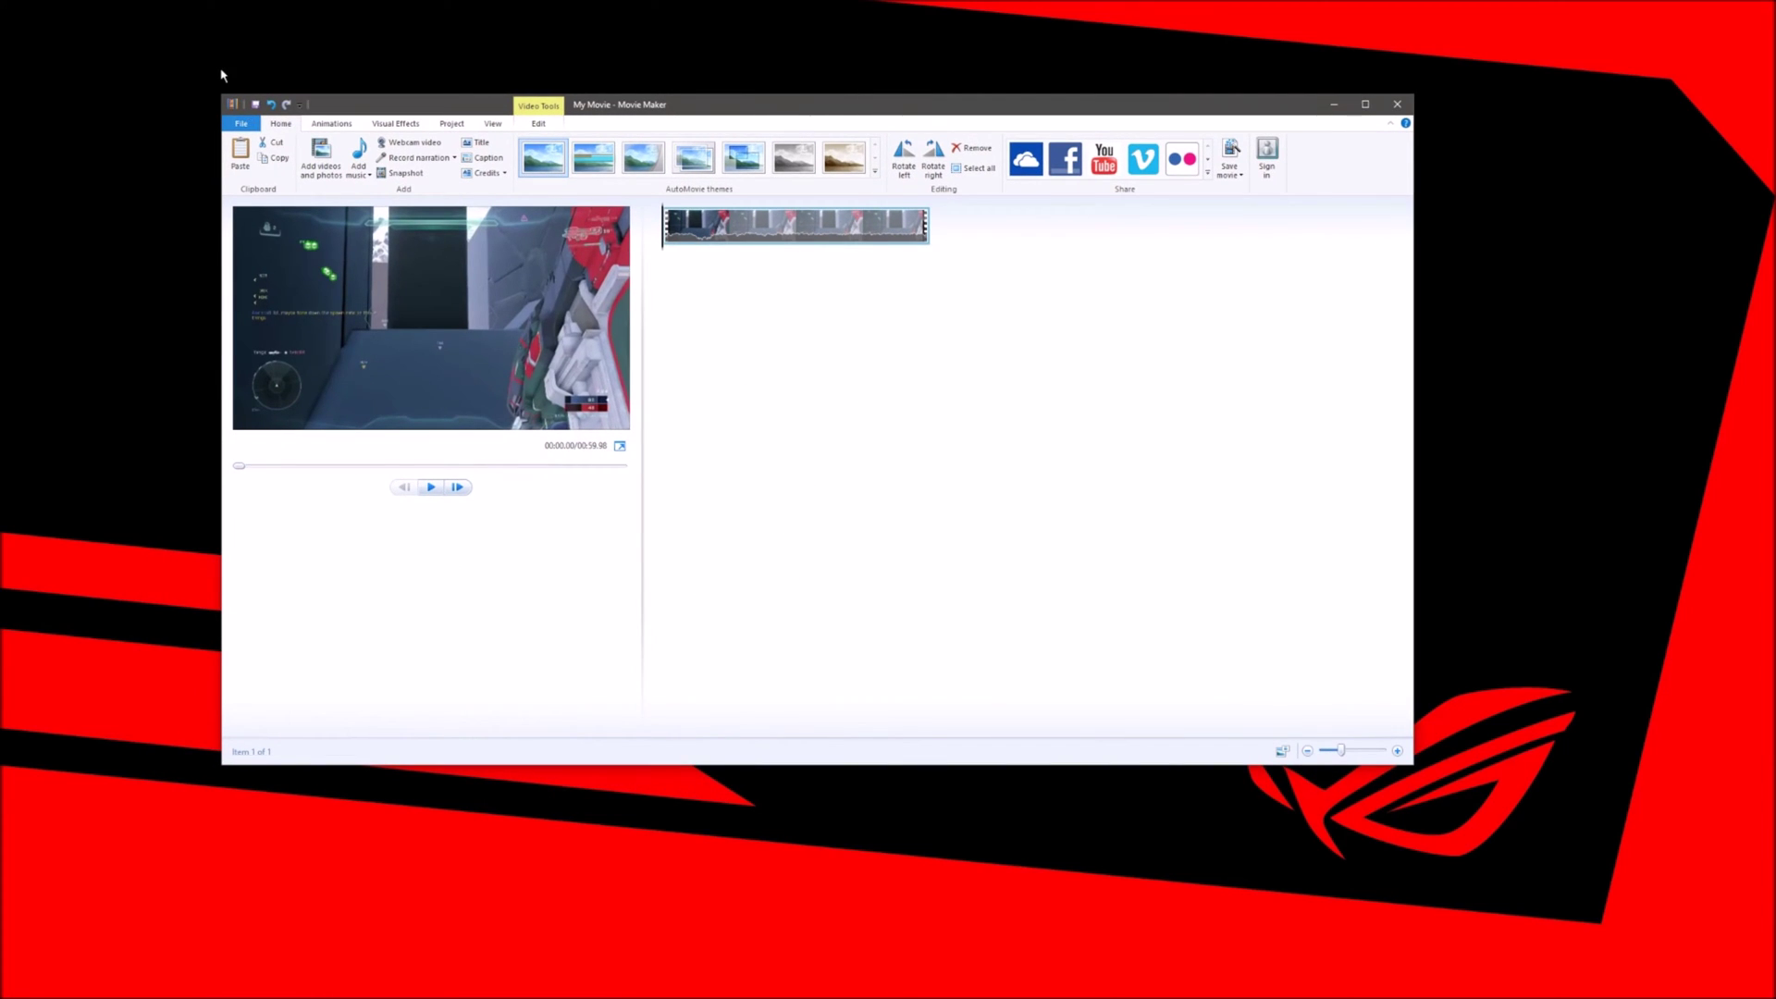
Choose Save movie with the custom 4K setting in Movie Maker
{"action": "left_click", "coordinate": [239, 124]}
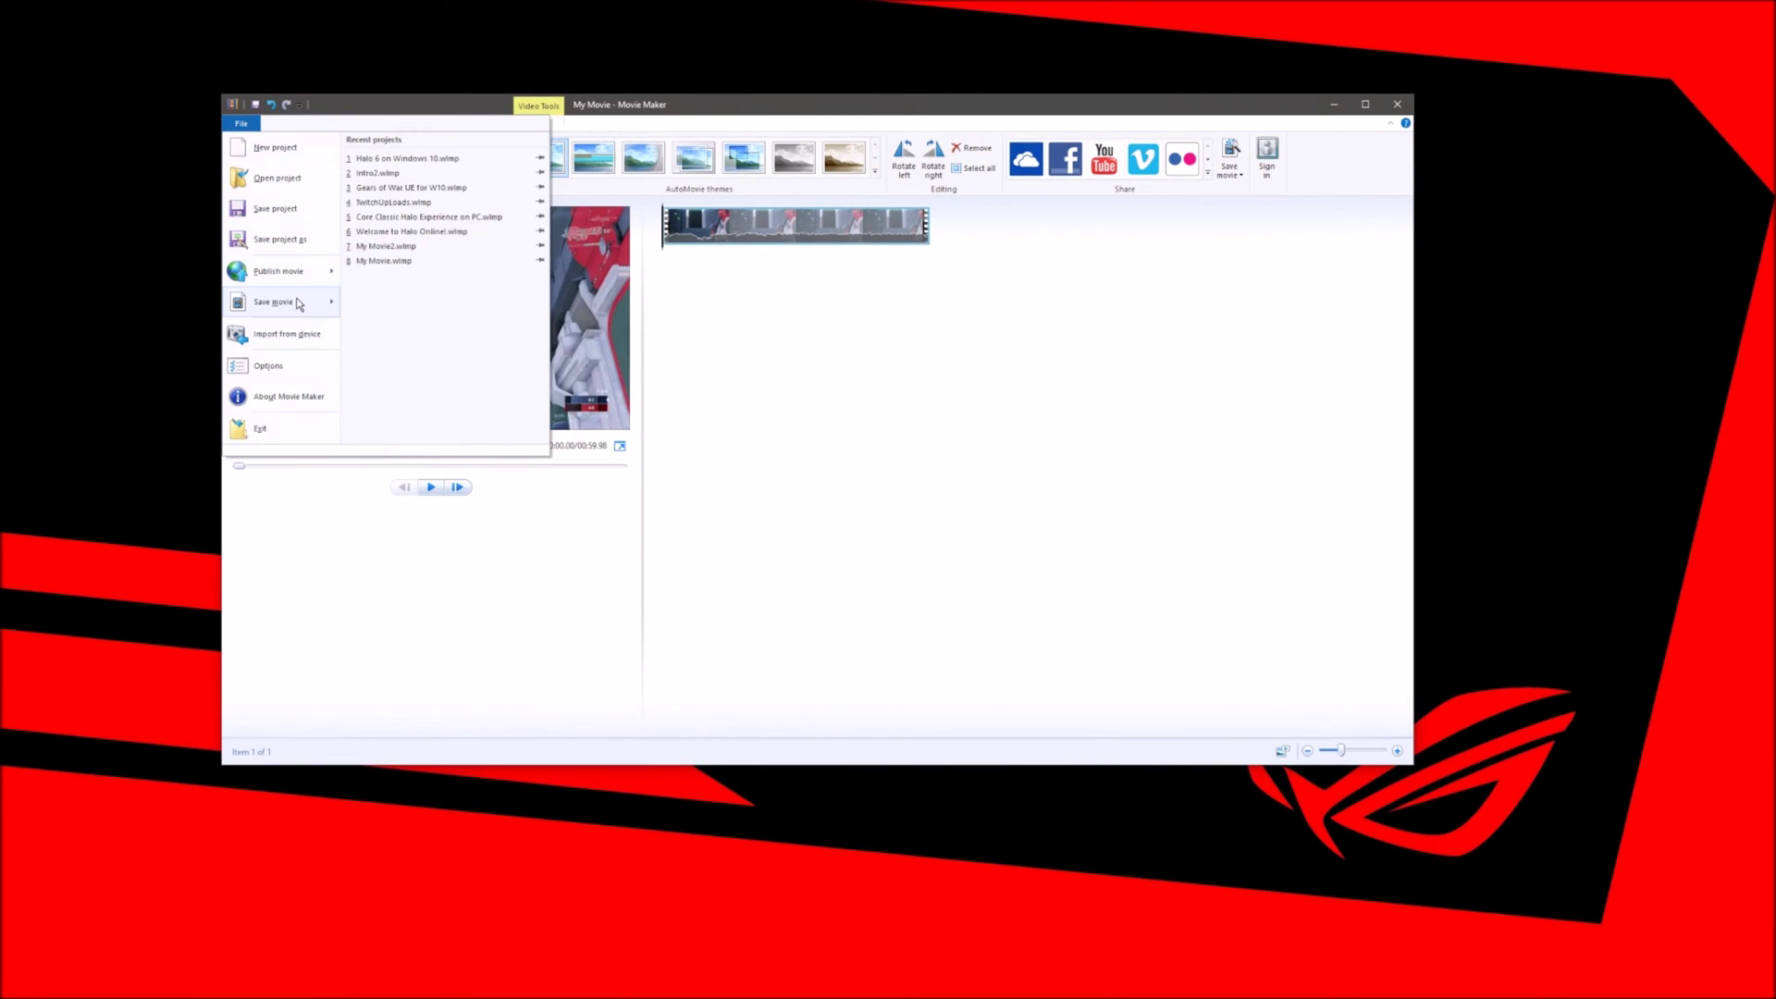
{"action": "mouse_move", "coordinate": [299, 304]}
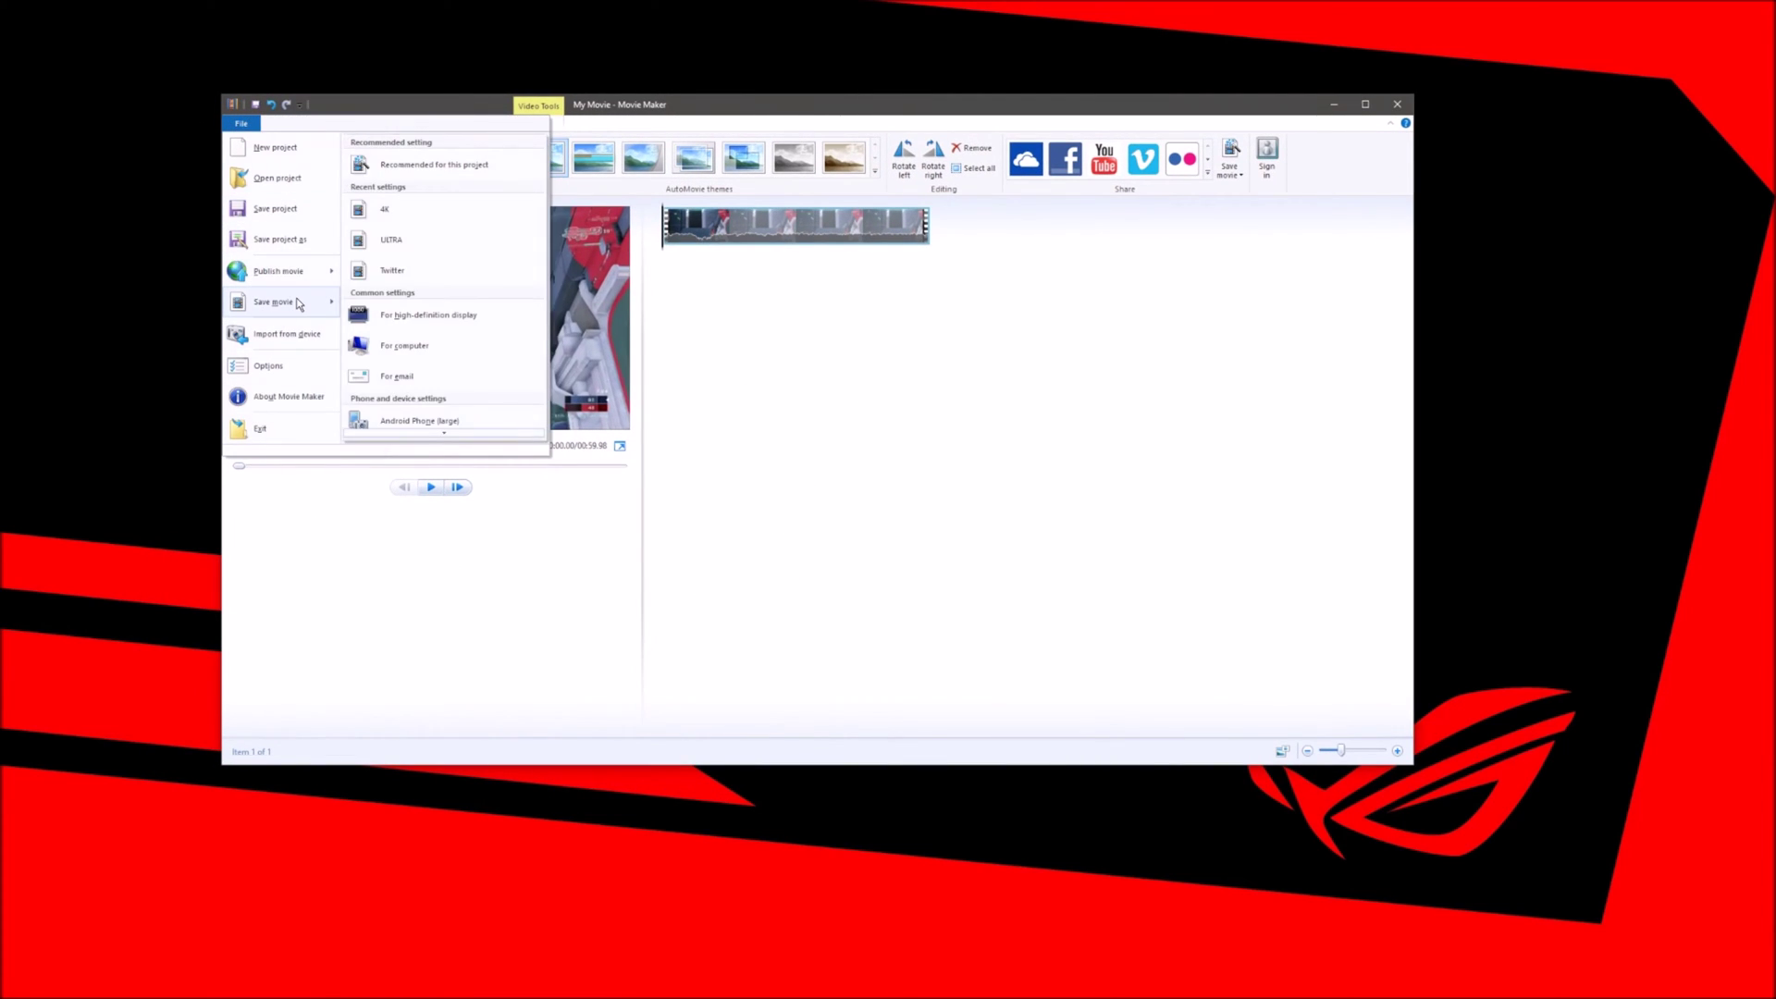
{"action": "left_click", "coordinate": [421, 213]}
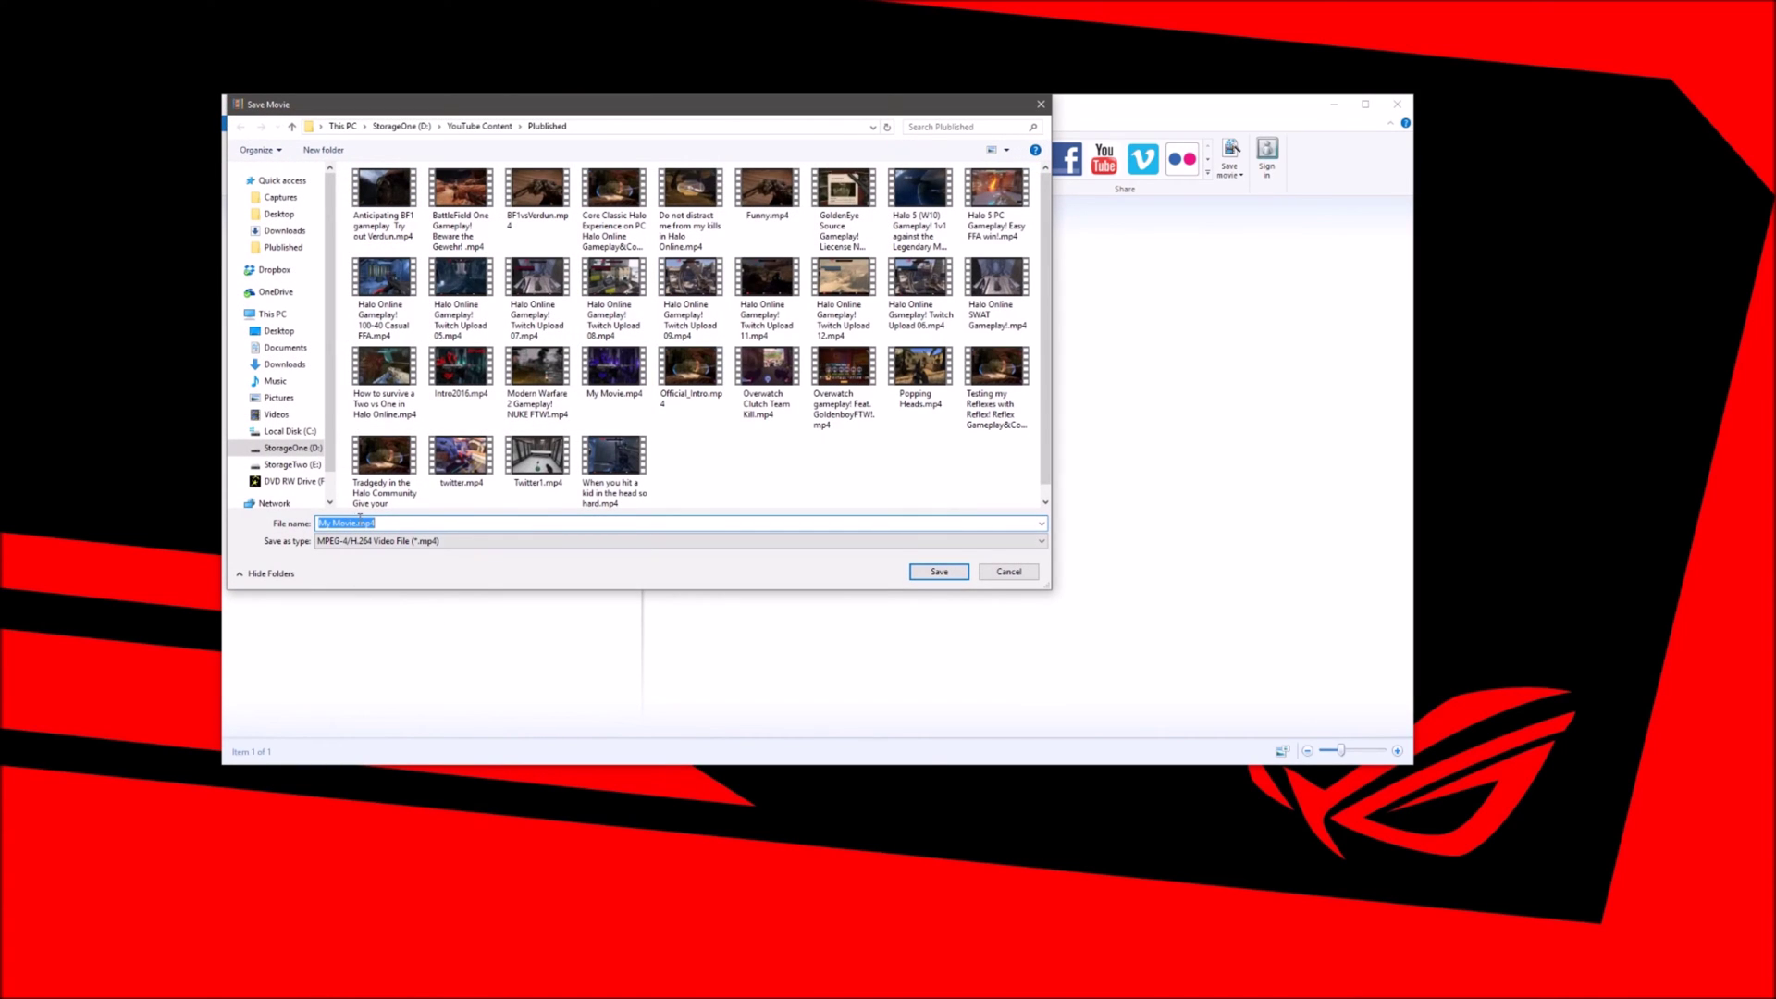
Name the movie 4Kvideo, keep MP4 as the type, and save to start rendering
{"action": "left_click", "coordinate": [360, 523]}
{"action": "key", "text": "BackSpace"}
{"action": "key", "text": "BackSpace"}
{"action": "key", "text": "BackSpace"}
{"action": "key", "text": "BackSpace"}
{"action": "key", "text": "BackSpace"}
{"action": "key", "text": "BackSpace"}
{"action": "key", "text": "BackSpace"}
{"action": "key", "text": "BackSpace"}
{"action": "type", "text": "S"}
{"action": "key", "text": "BackSpace"}
{"action": "type", "text": "4Kvideo"}
{"action": "left_click", "coordinate": [912, 548]}
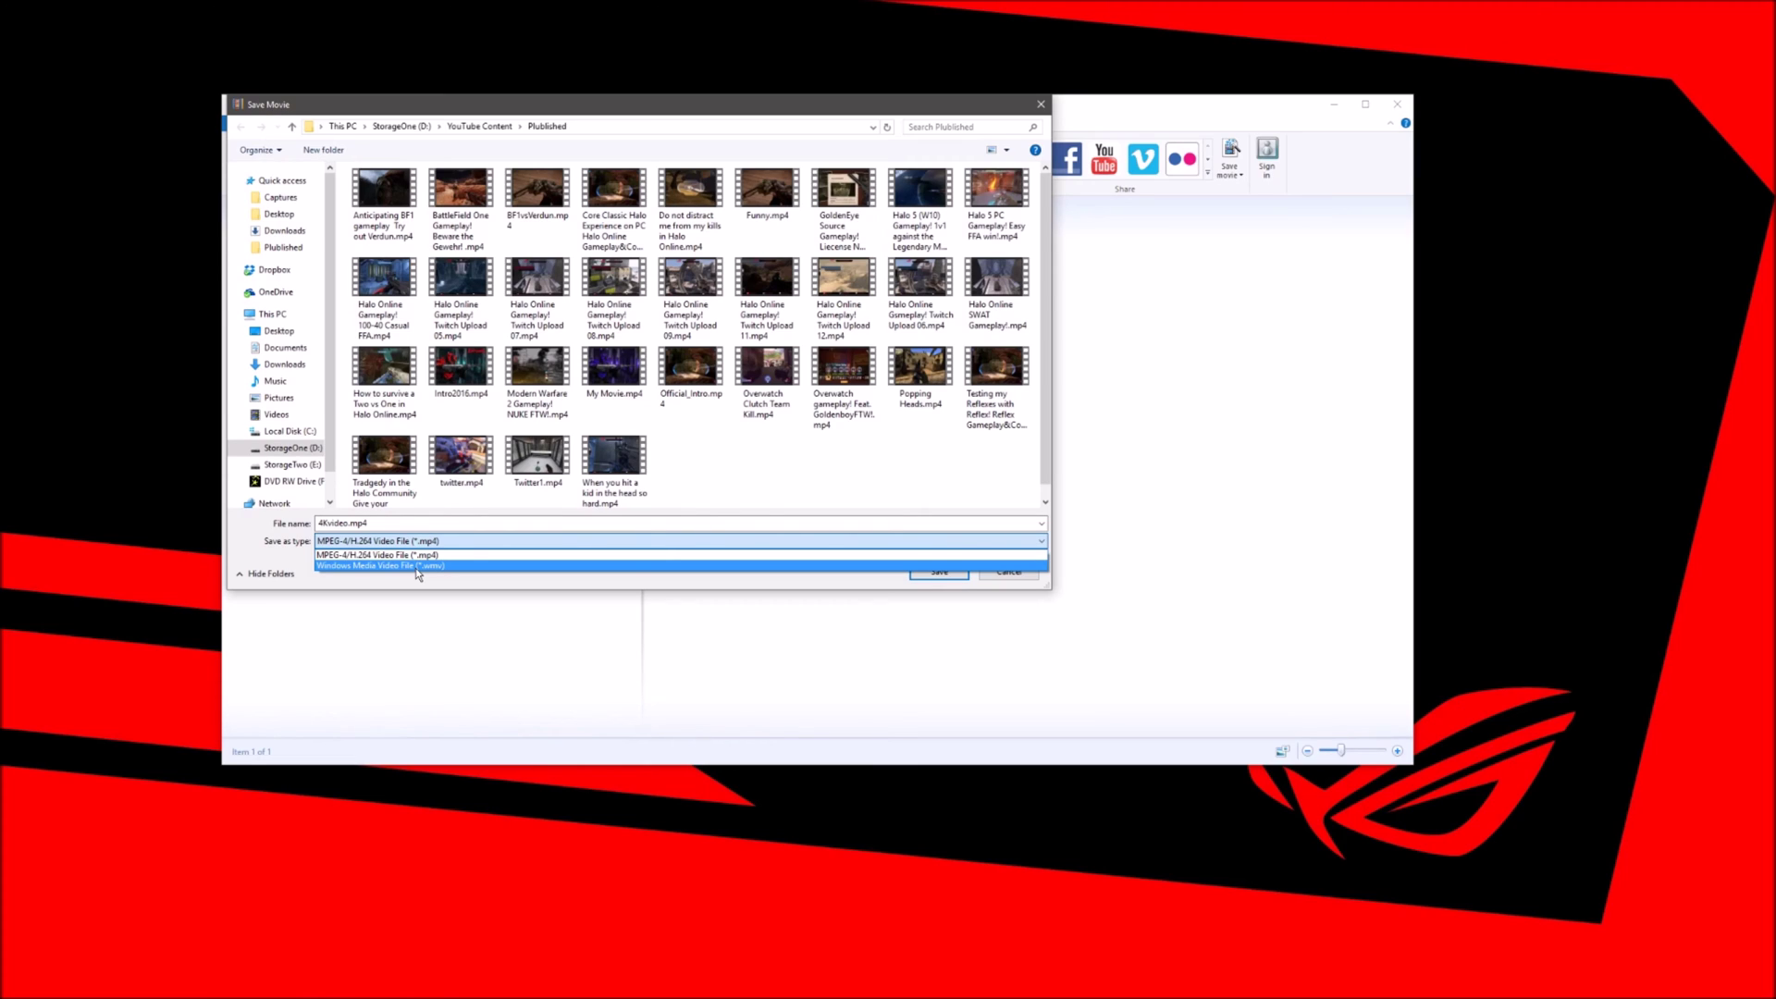
{"action": "left_click", "coordinate": [453, 555]}
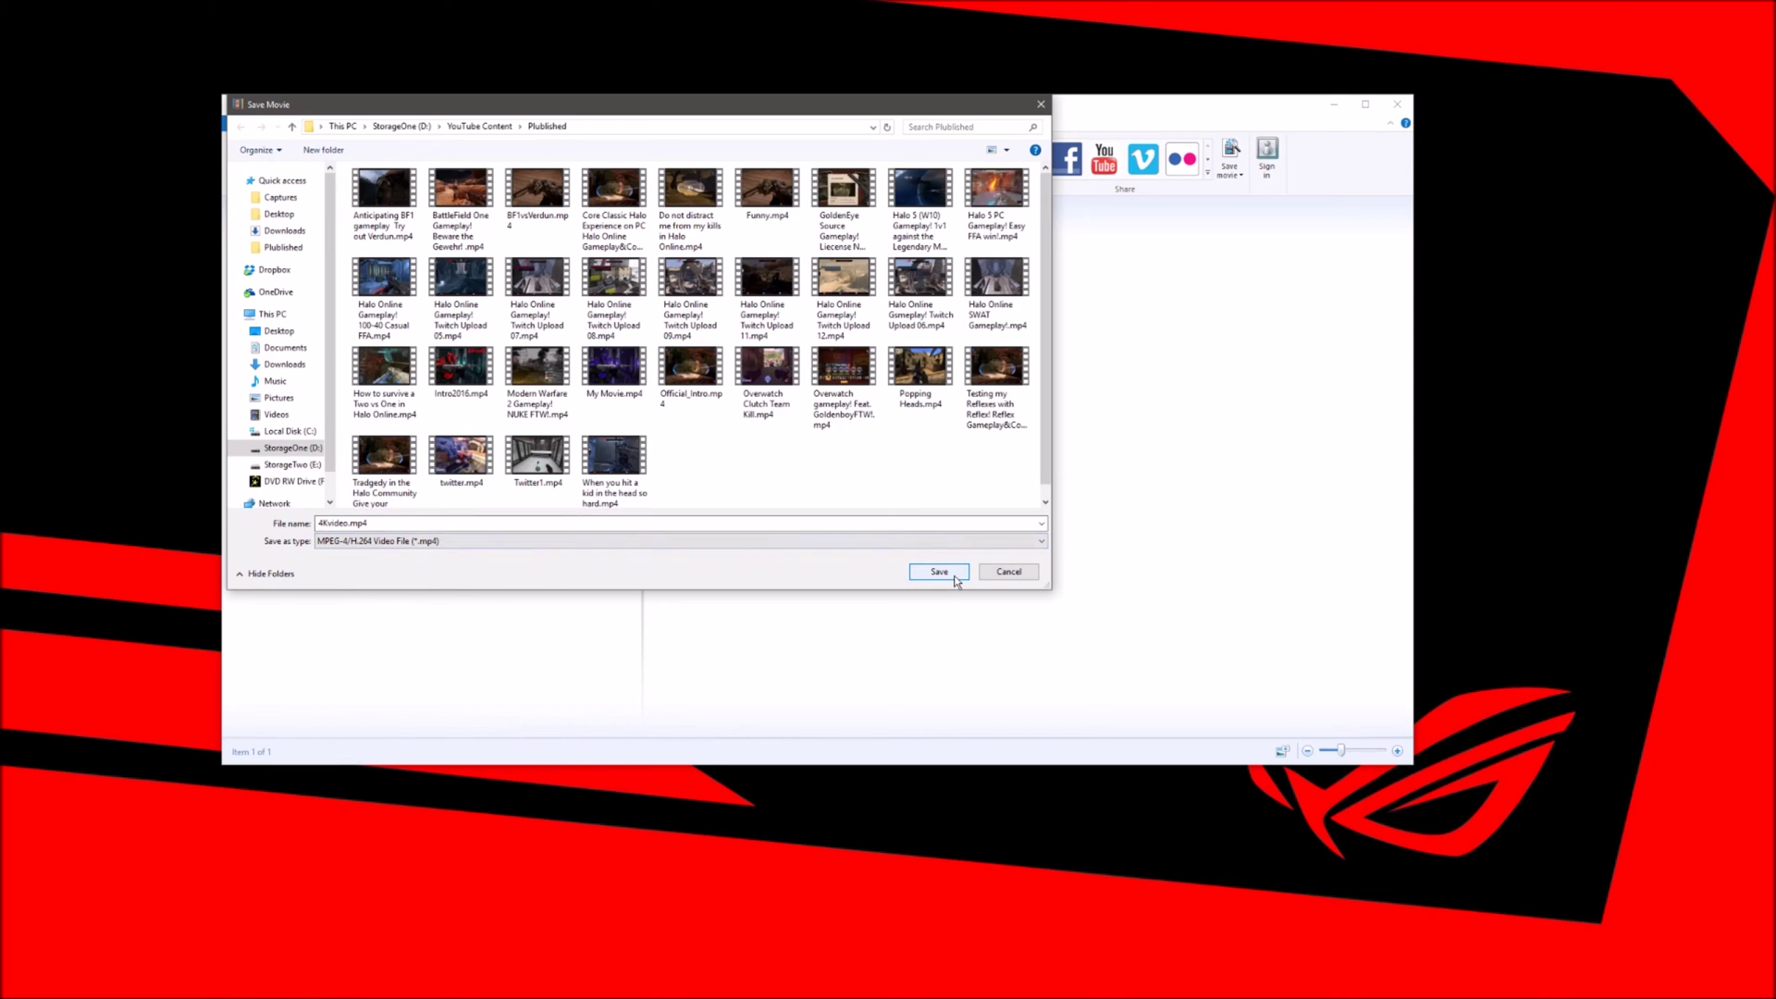
{"action": "left_click", "coordinate": [925, 574]}
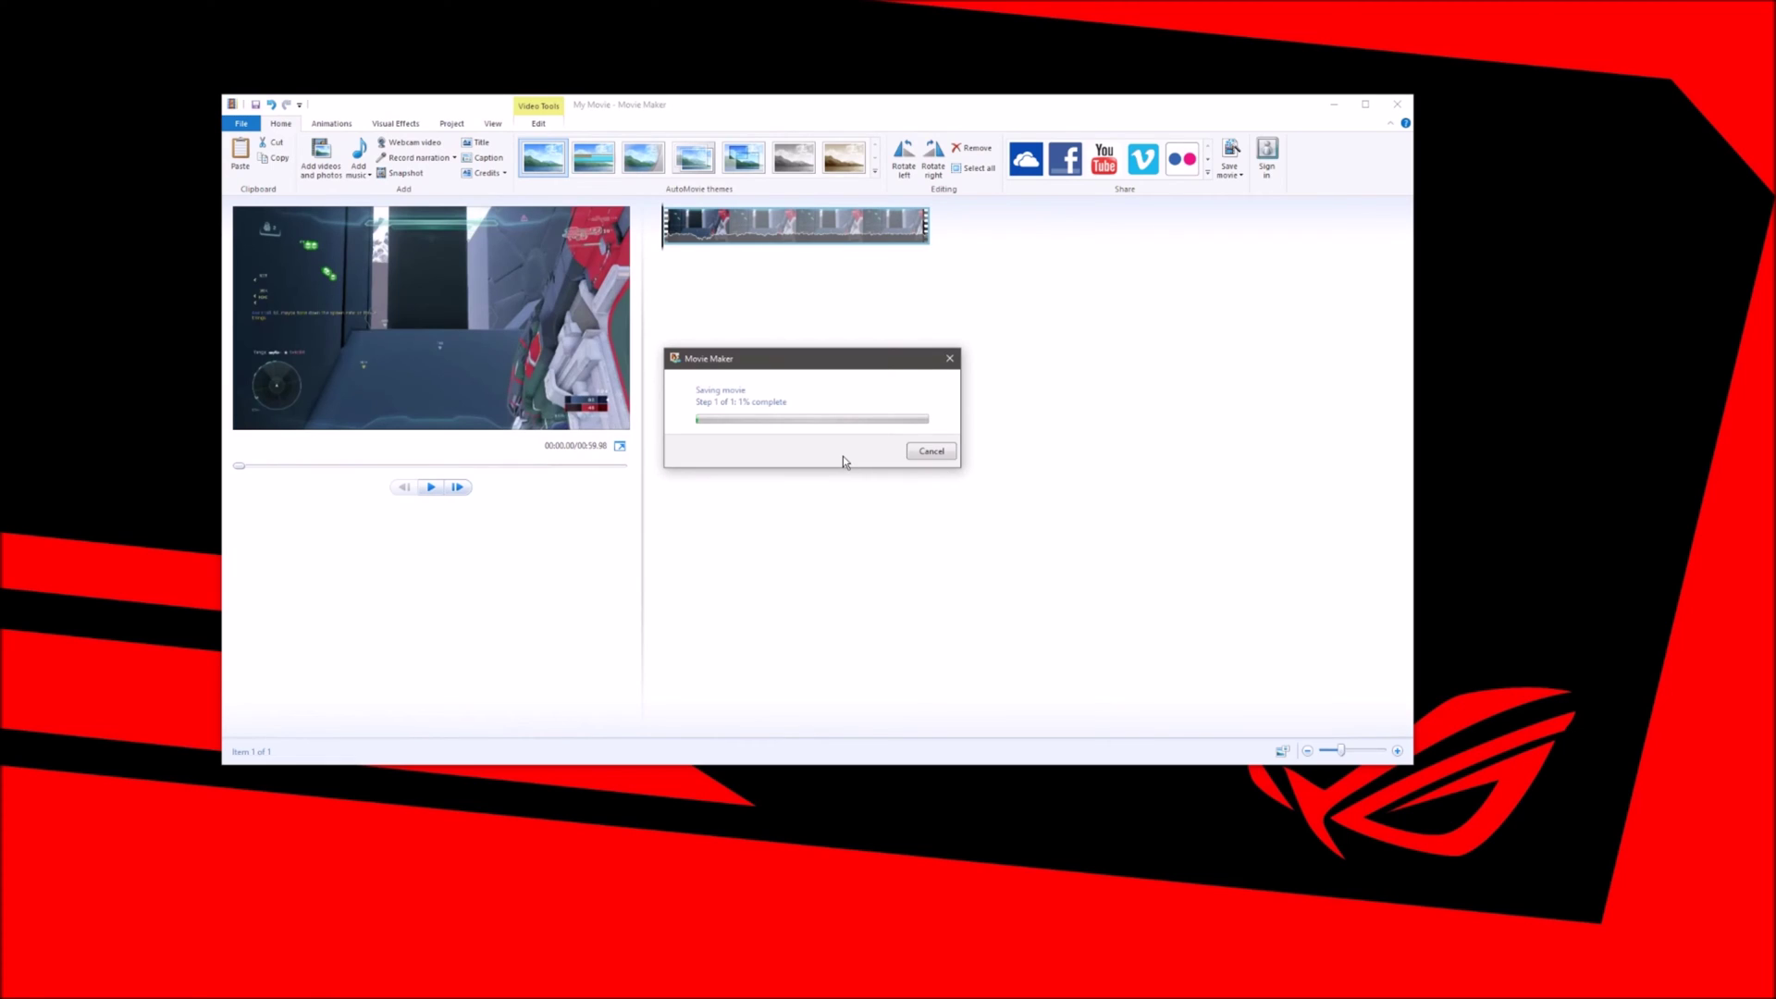
Start the five-minute Alarms & Clock timer and place it beside the render progress
{"action": "key", "text": "alt+Tab"}
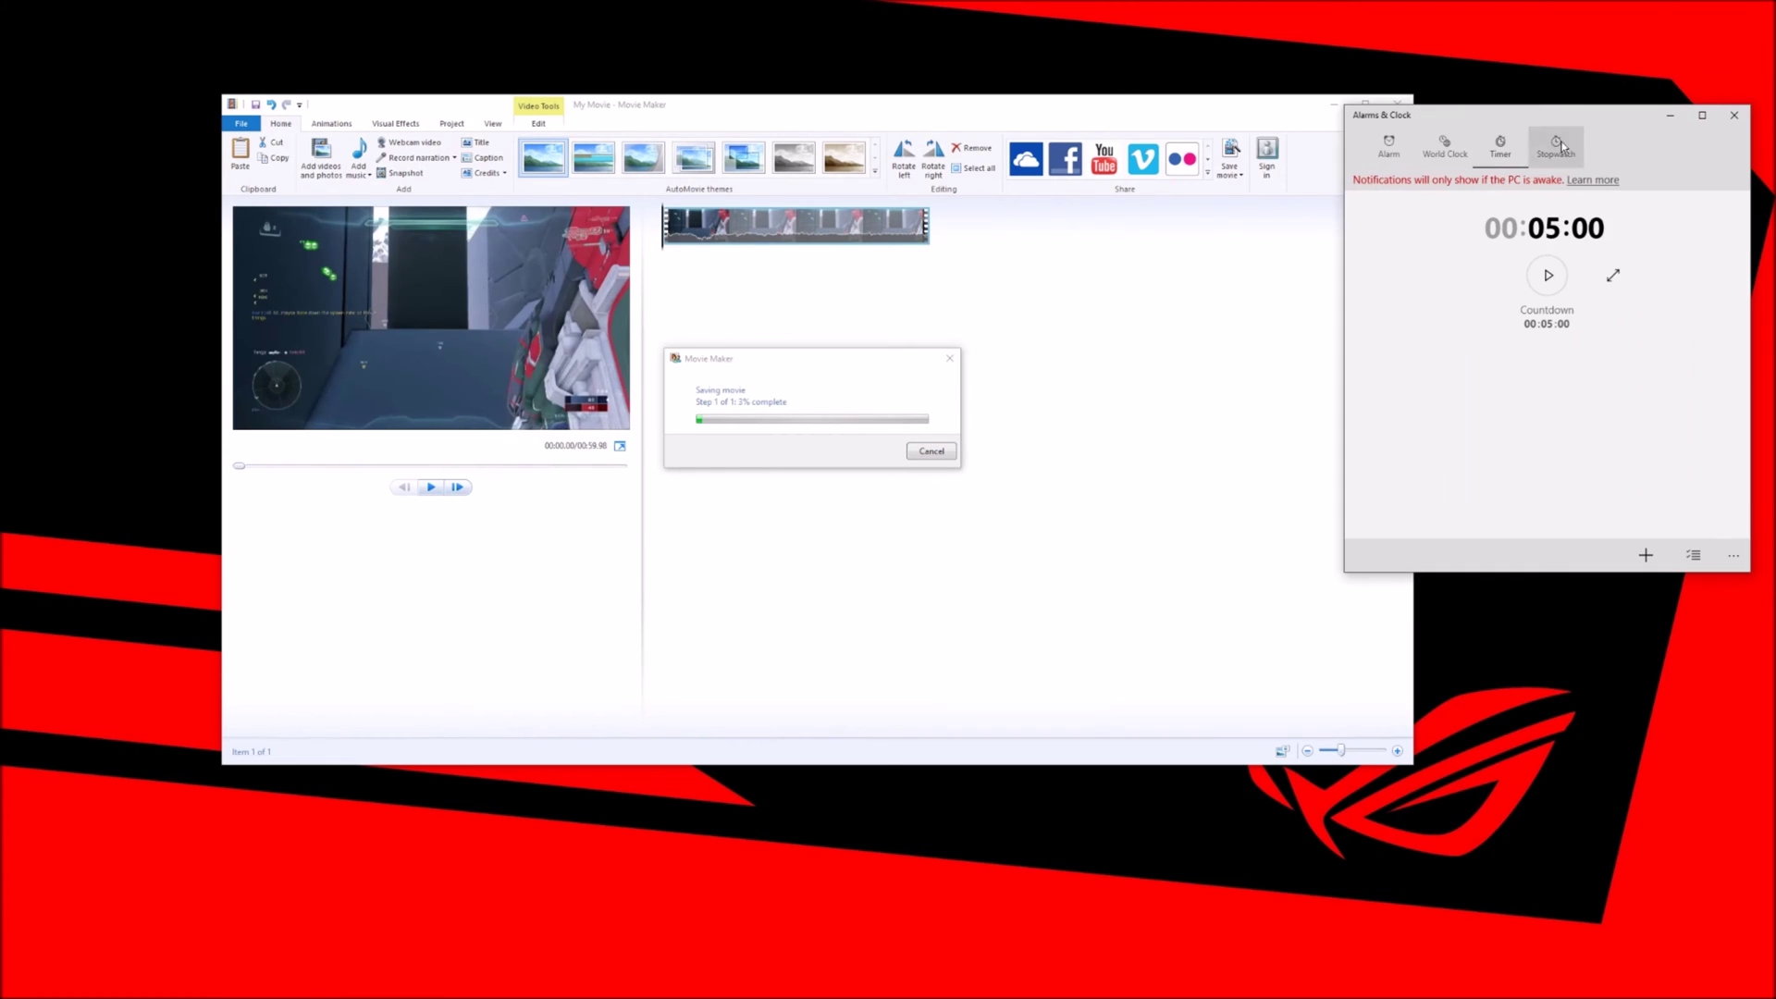
{"action": "left_click", "coordinate": [1548, 275]}
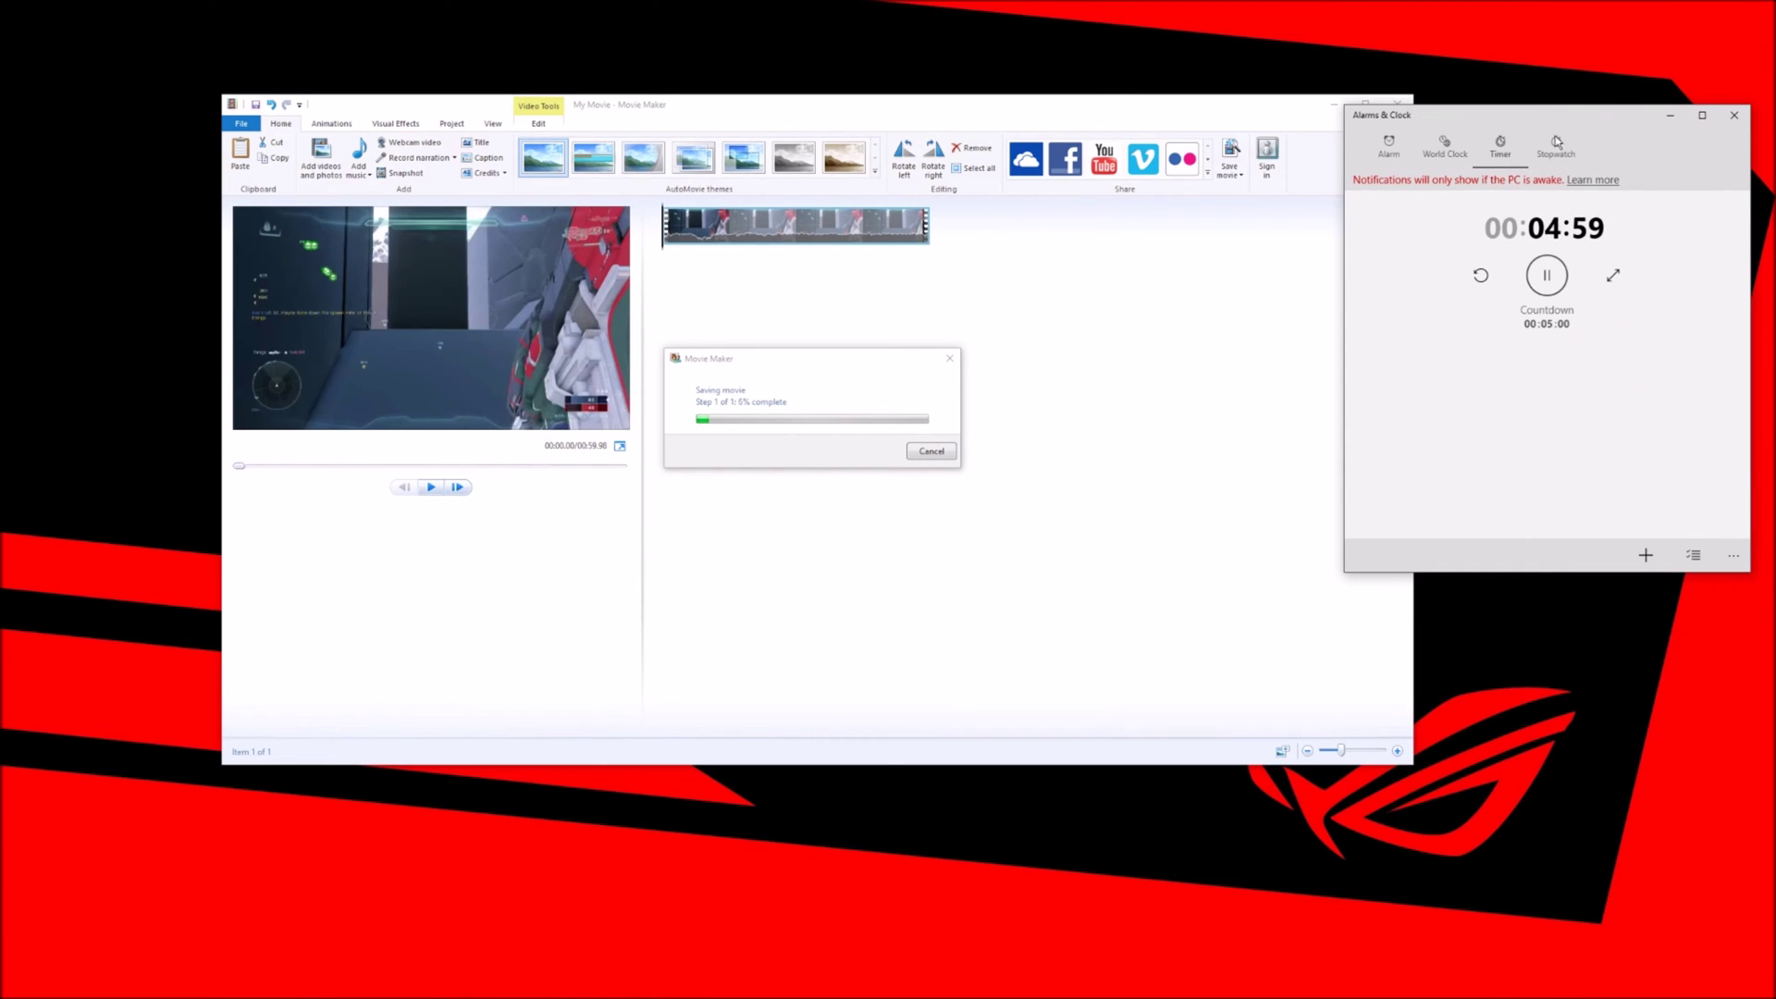
{"action": "left_click_drag", "start_coordinate": [1604, 119], "coordinate": [1372, 205]}
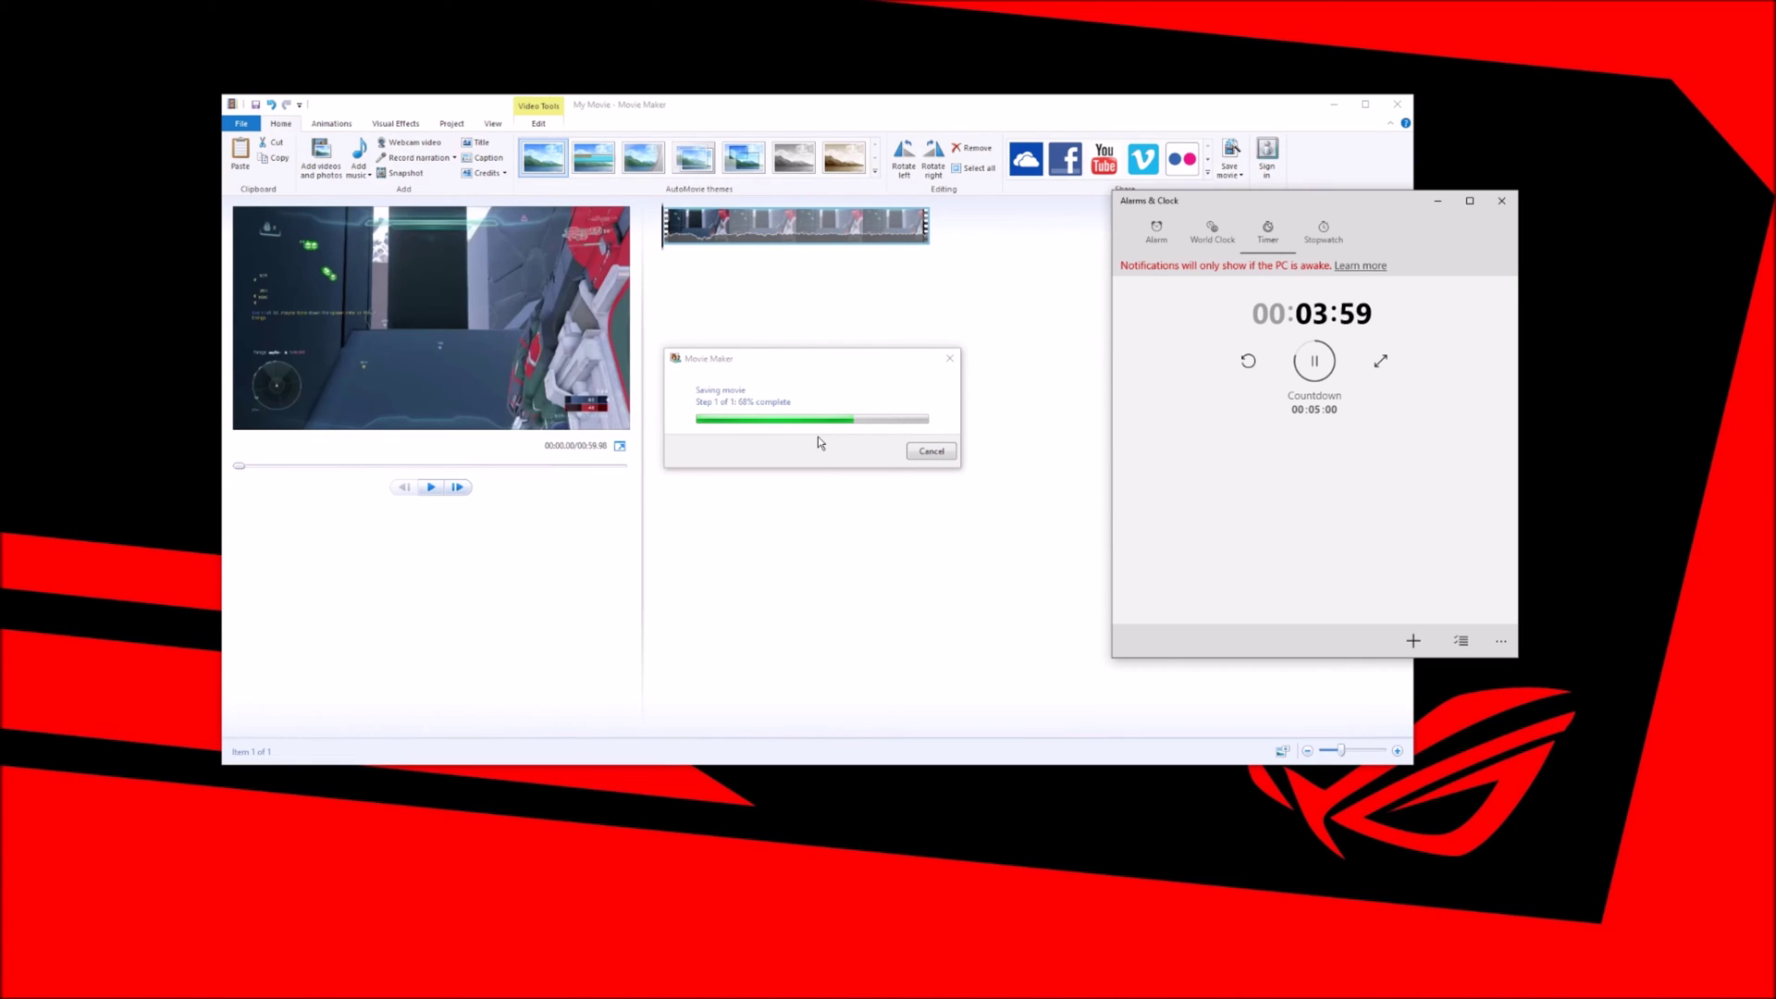
{"action": "left_click_drag", "start_coordinate": [1366, 203], "coordinate": [1315, 243]}
Rearrange the progress box and timer until rendering finishes, then move the completion message aside
{"action": "left_click_drag", "start_coordinate": [848, 366], "coordinate": [795, 371]}
{"action": "left_click", "coordinate": [1429, 409]}
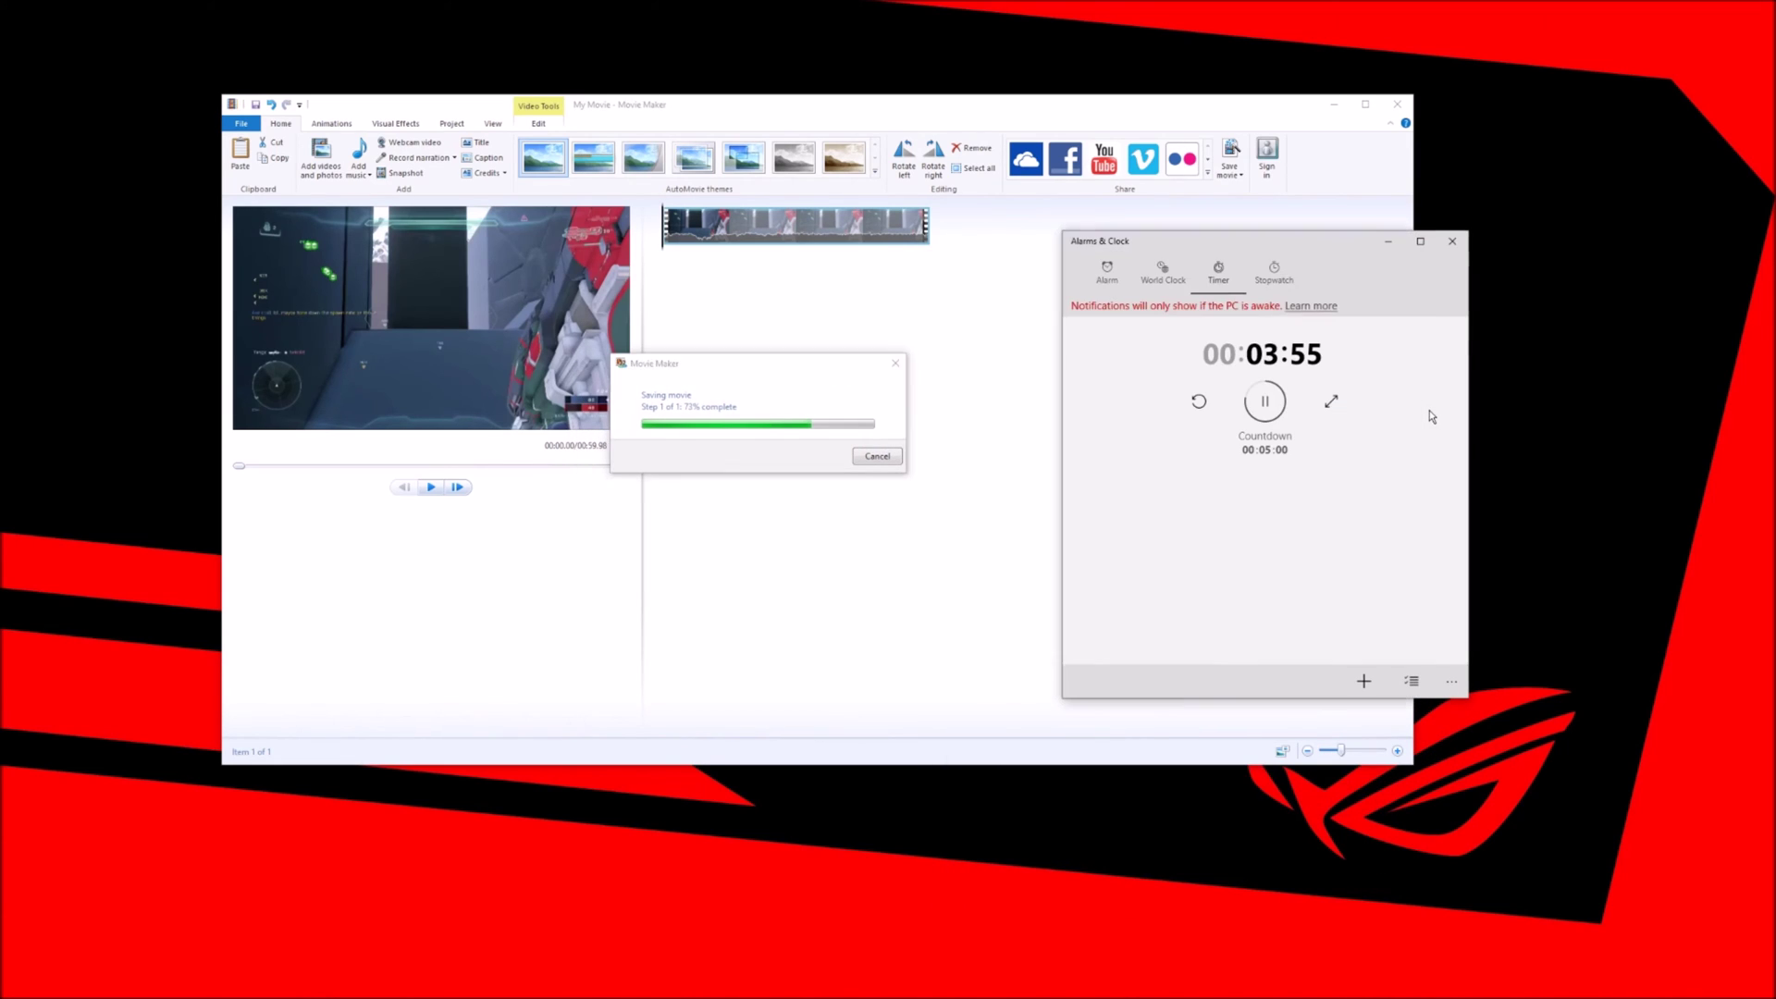
{"action": "left_click_drag", "start_coordinate": [1249, 241], "coordinate": [1135, 250]}
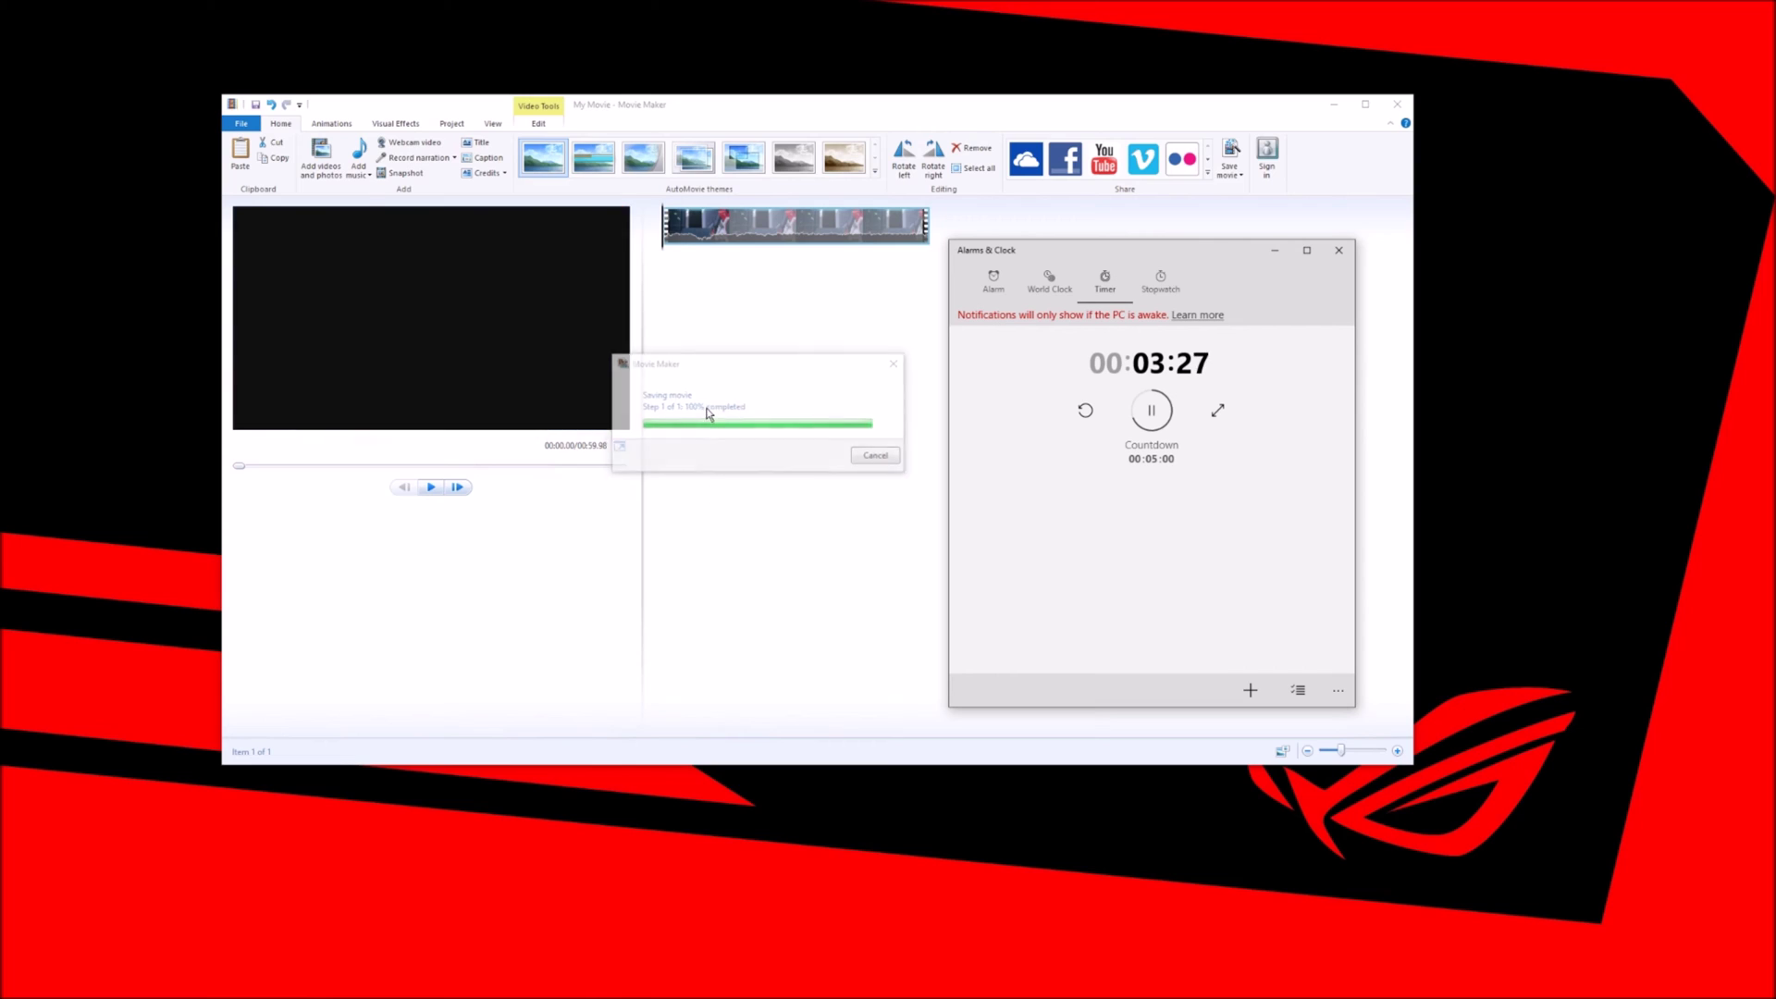
{"action": "left_click_drag", "start_coordinate": [842, 366], "coordinate": [637, 346]}
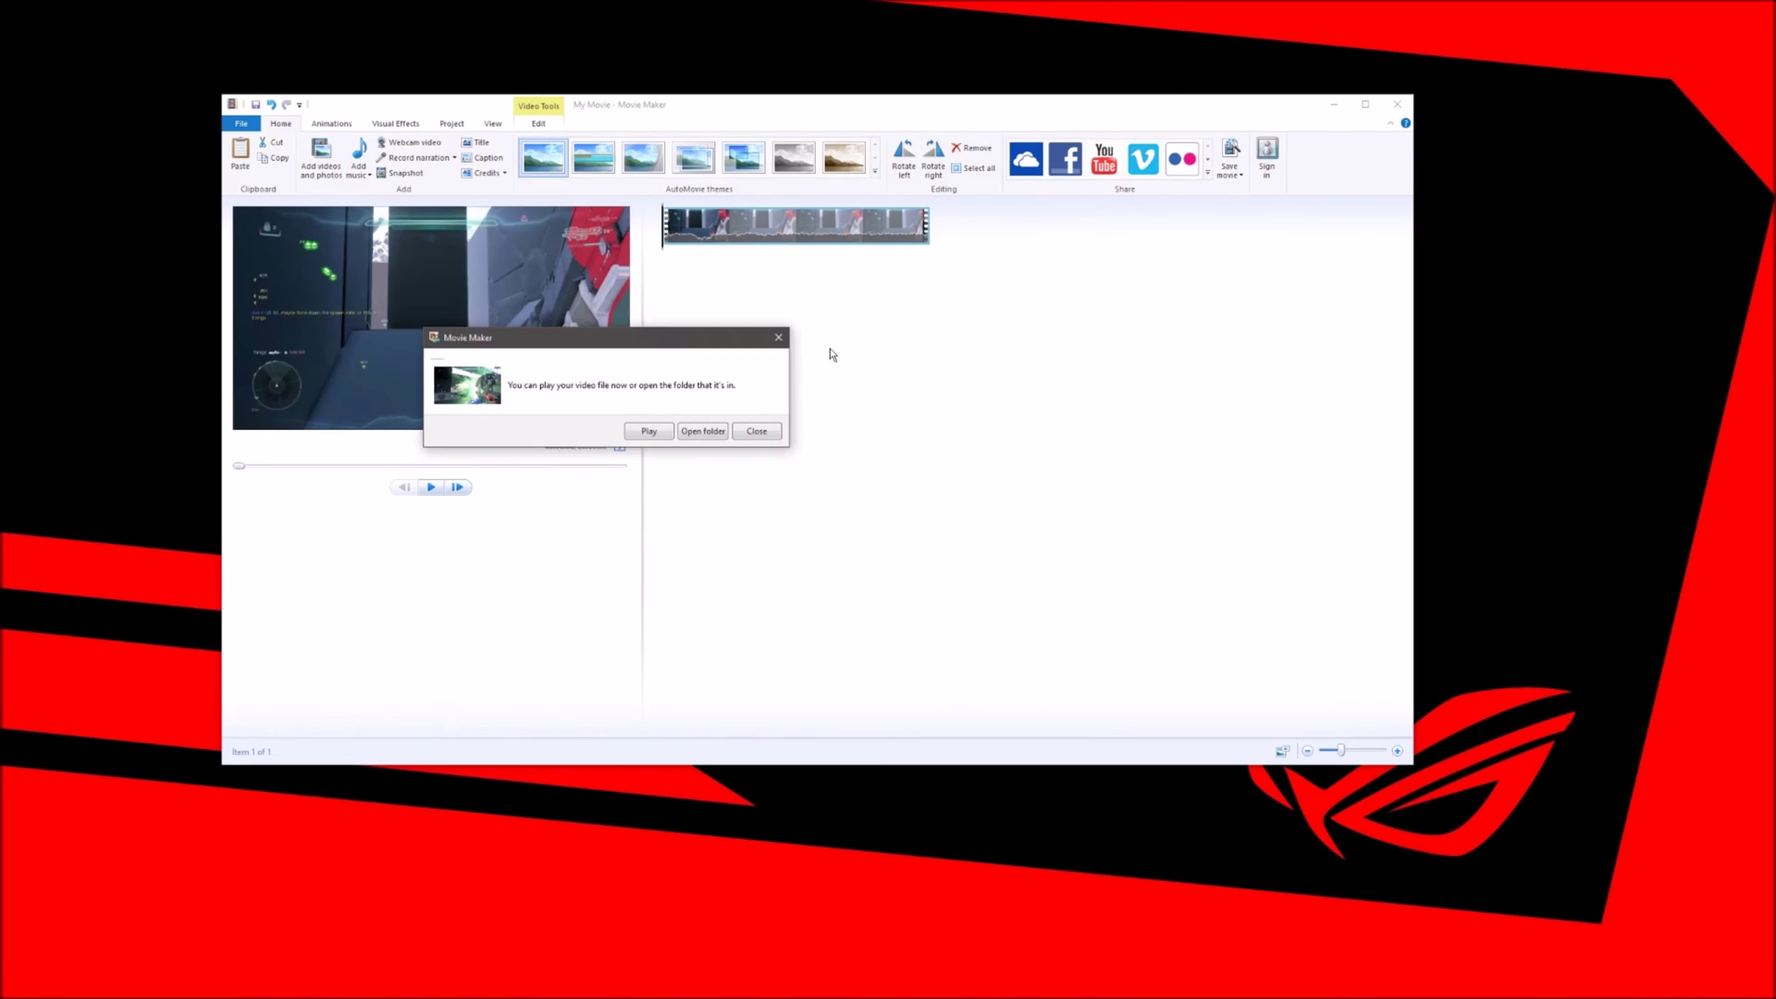
Show the Published folder with 4Kvideo.mp4, moving Movie Maker and the Clock window aside
{"action": "left_click", "coordinate": [705, 432]}
{"action": "left_click", "coordinate": [1334, 104]}
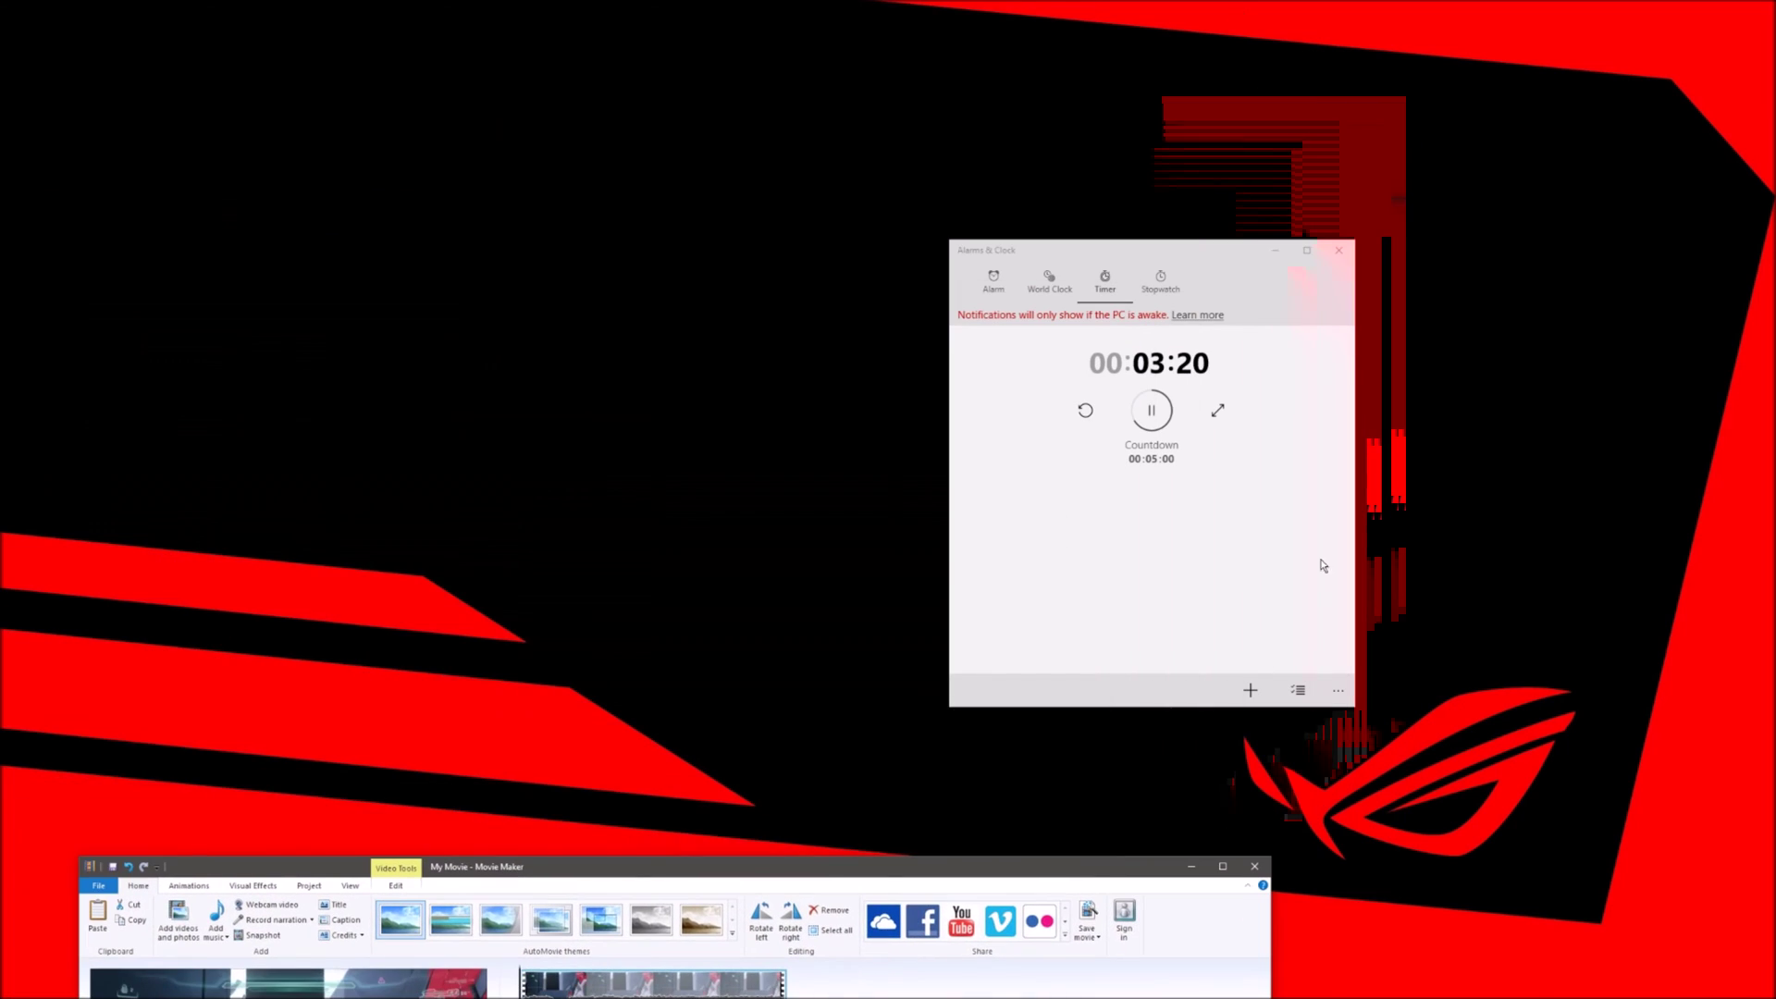
{"action": "left_click_drag", "start_coordinate": [1262, 263], "coordinate": [702, 133]}
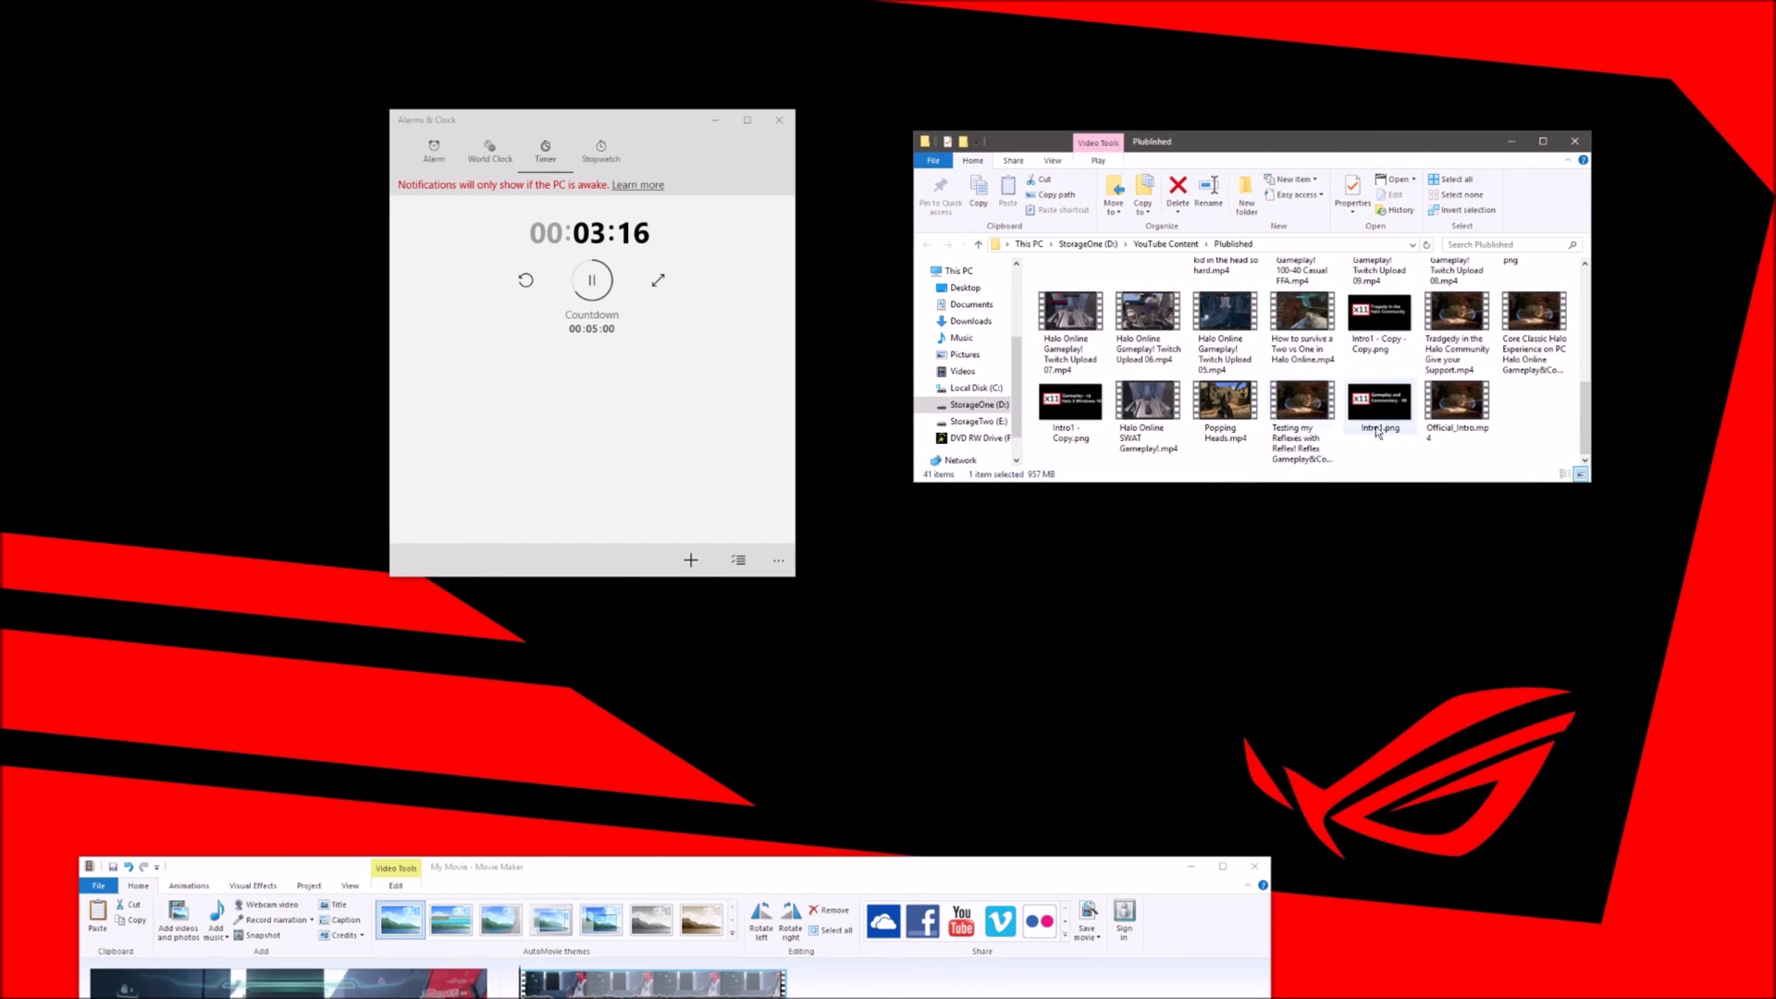
Pause the countdown at 03:13 and select the 957 MB 4Kvideo.mp4
{"action": "scroll", "coordinate": [1332, 393], "scroll_direction": "up", "scroll_amount": 5}
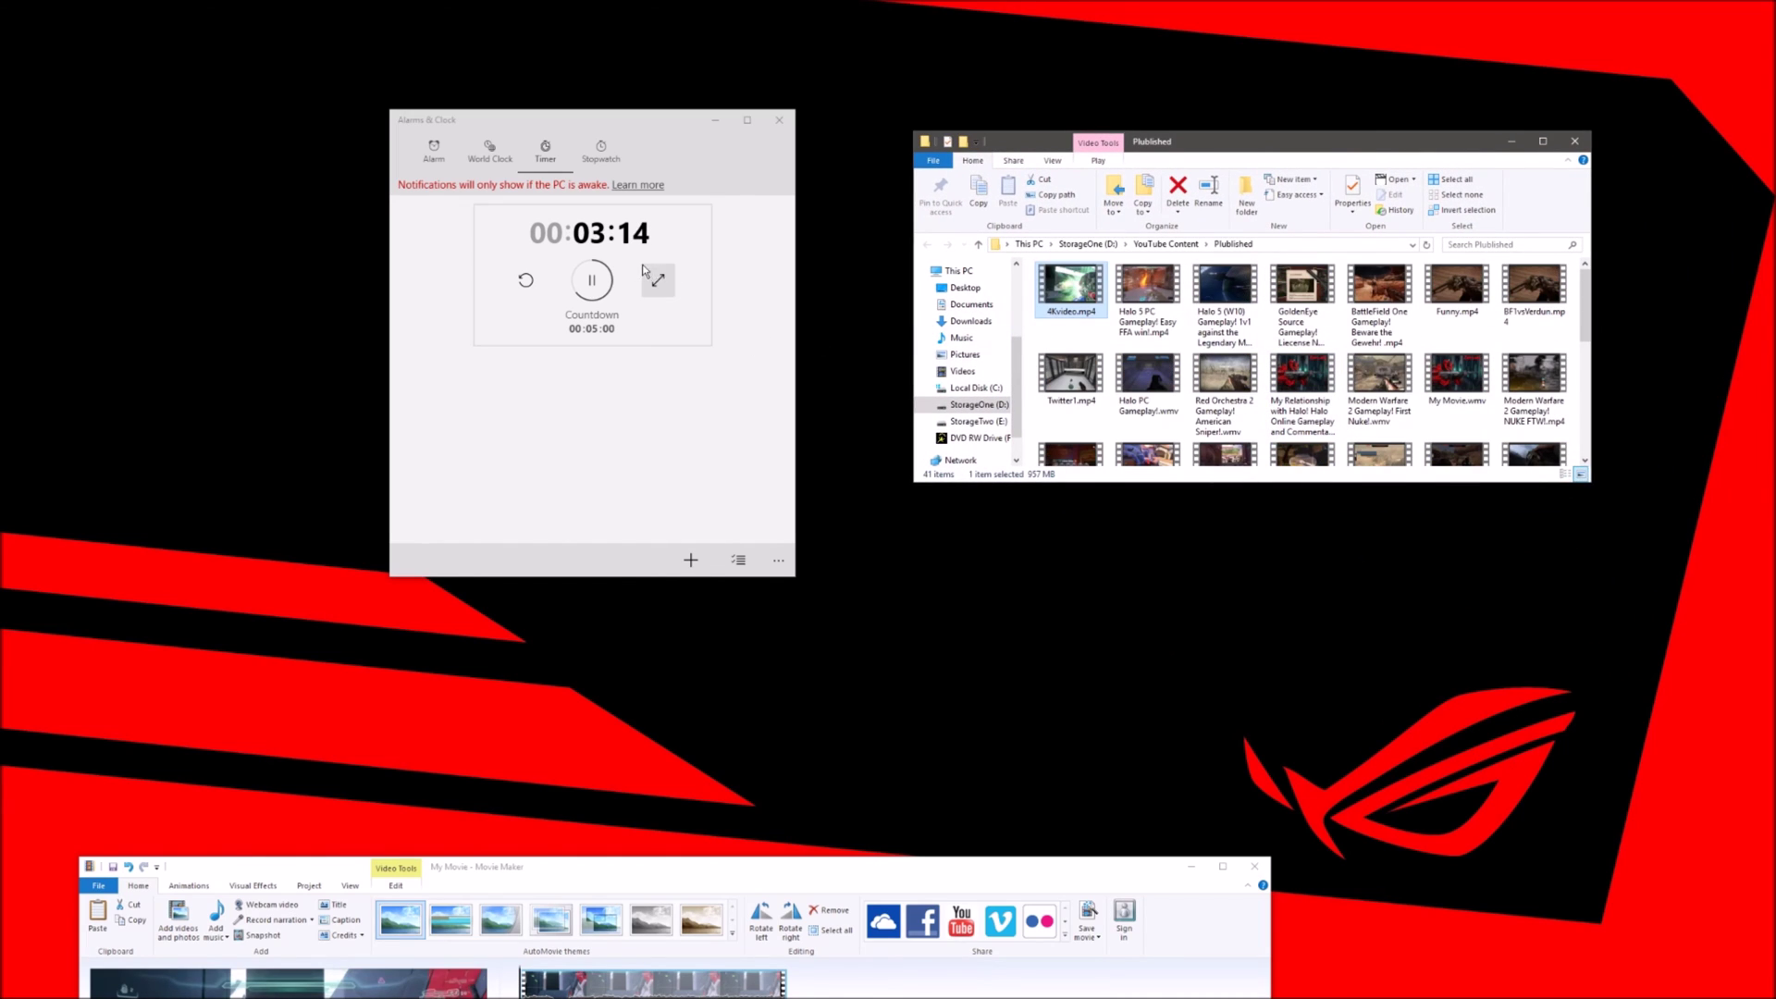
{"action": "left_click", "coordinate": [591, 278]}
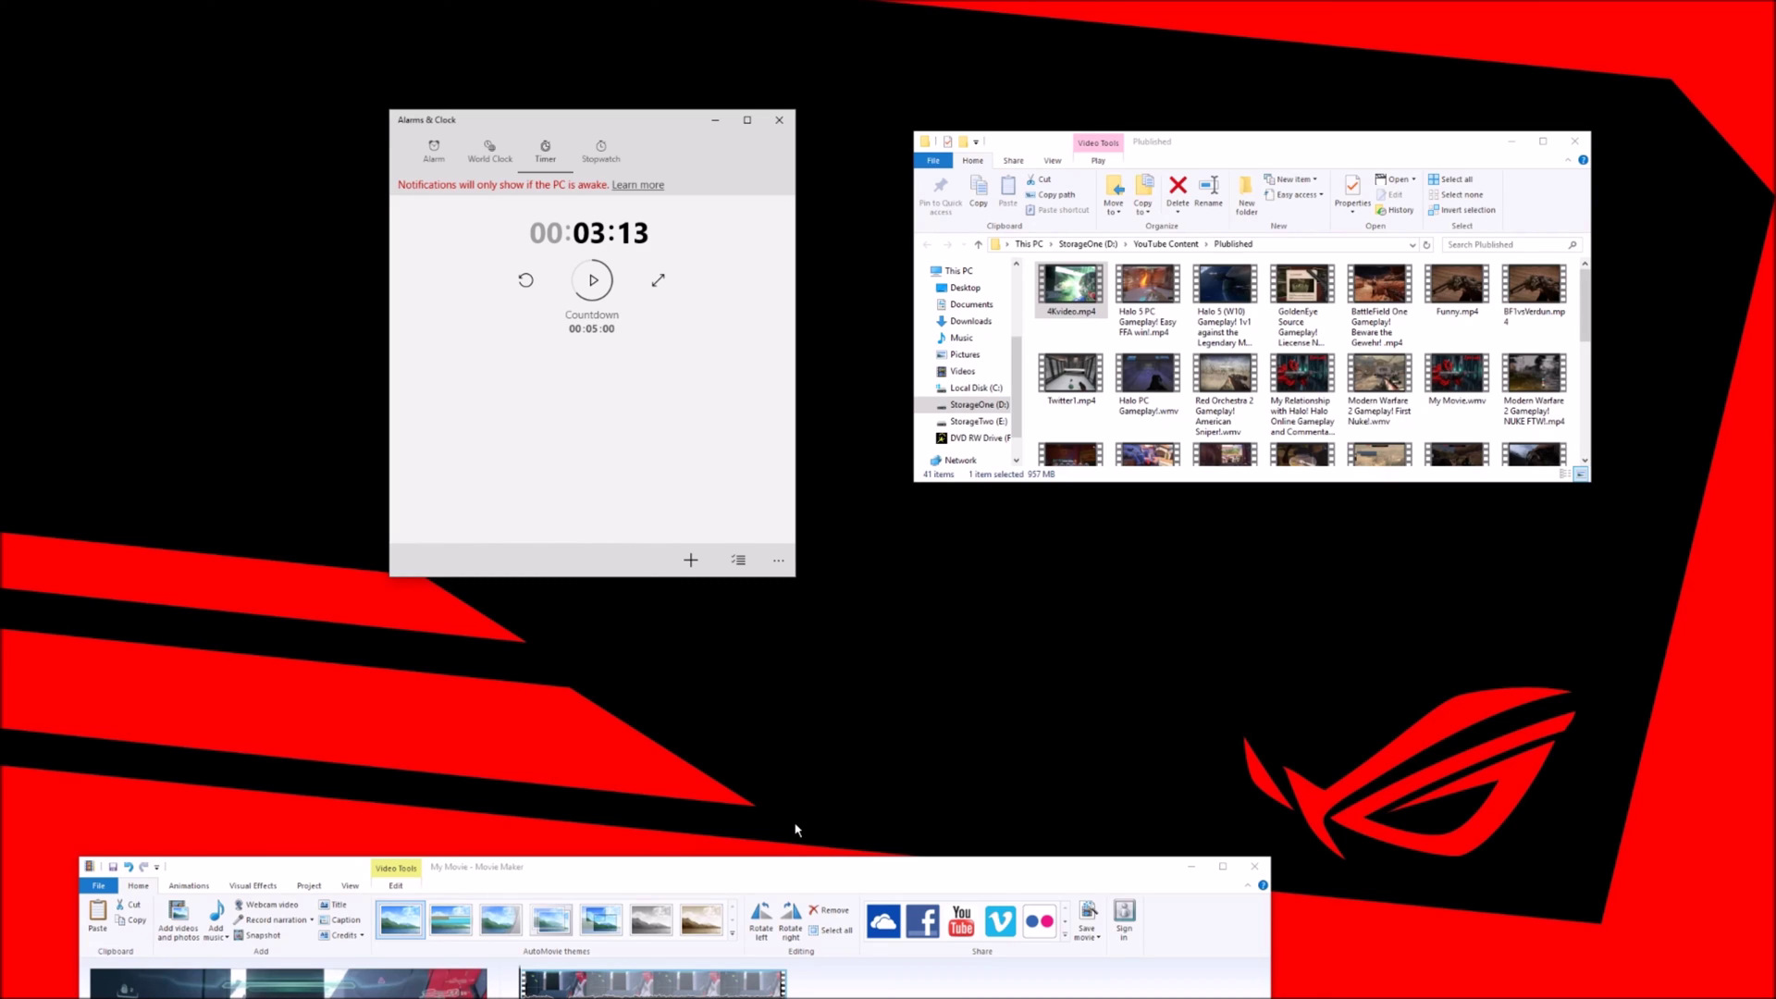
{"action": "left_click", "coordinate": [1074, 303]}
{"action": "right_click", "coordinate": [1074, 302]}
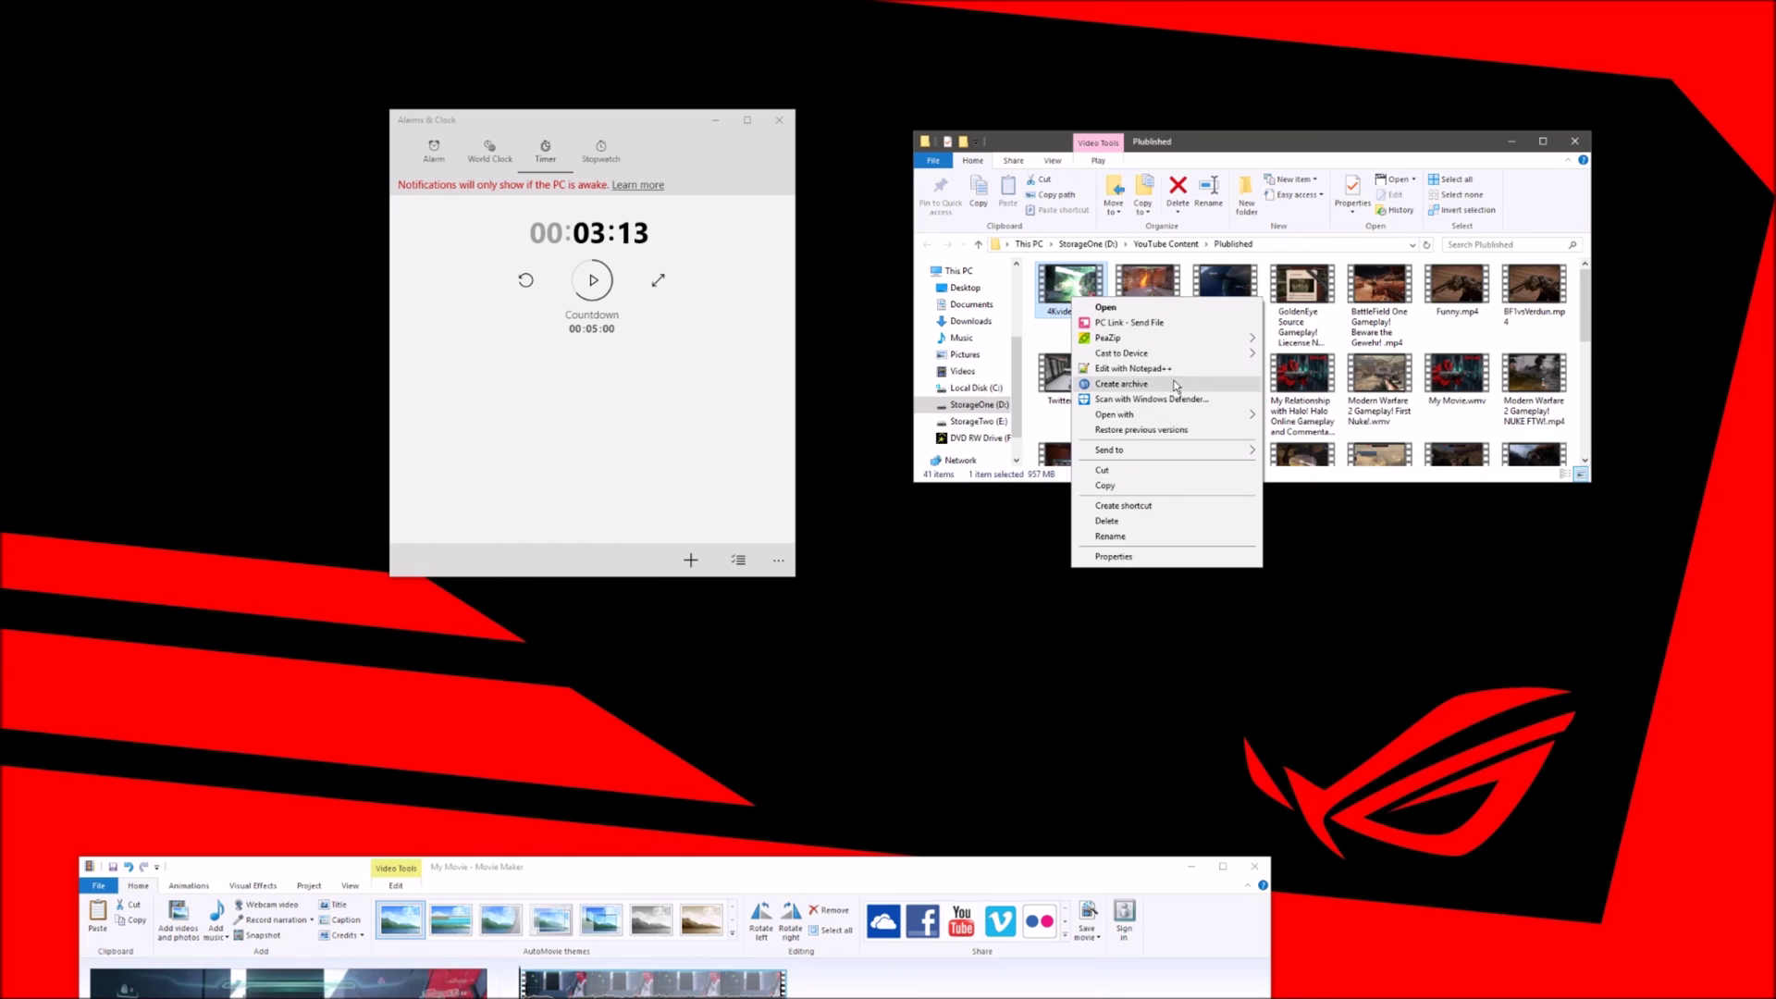
{"action": "left_click", "coordinate": [1127, 557]}
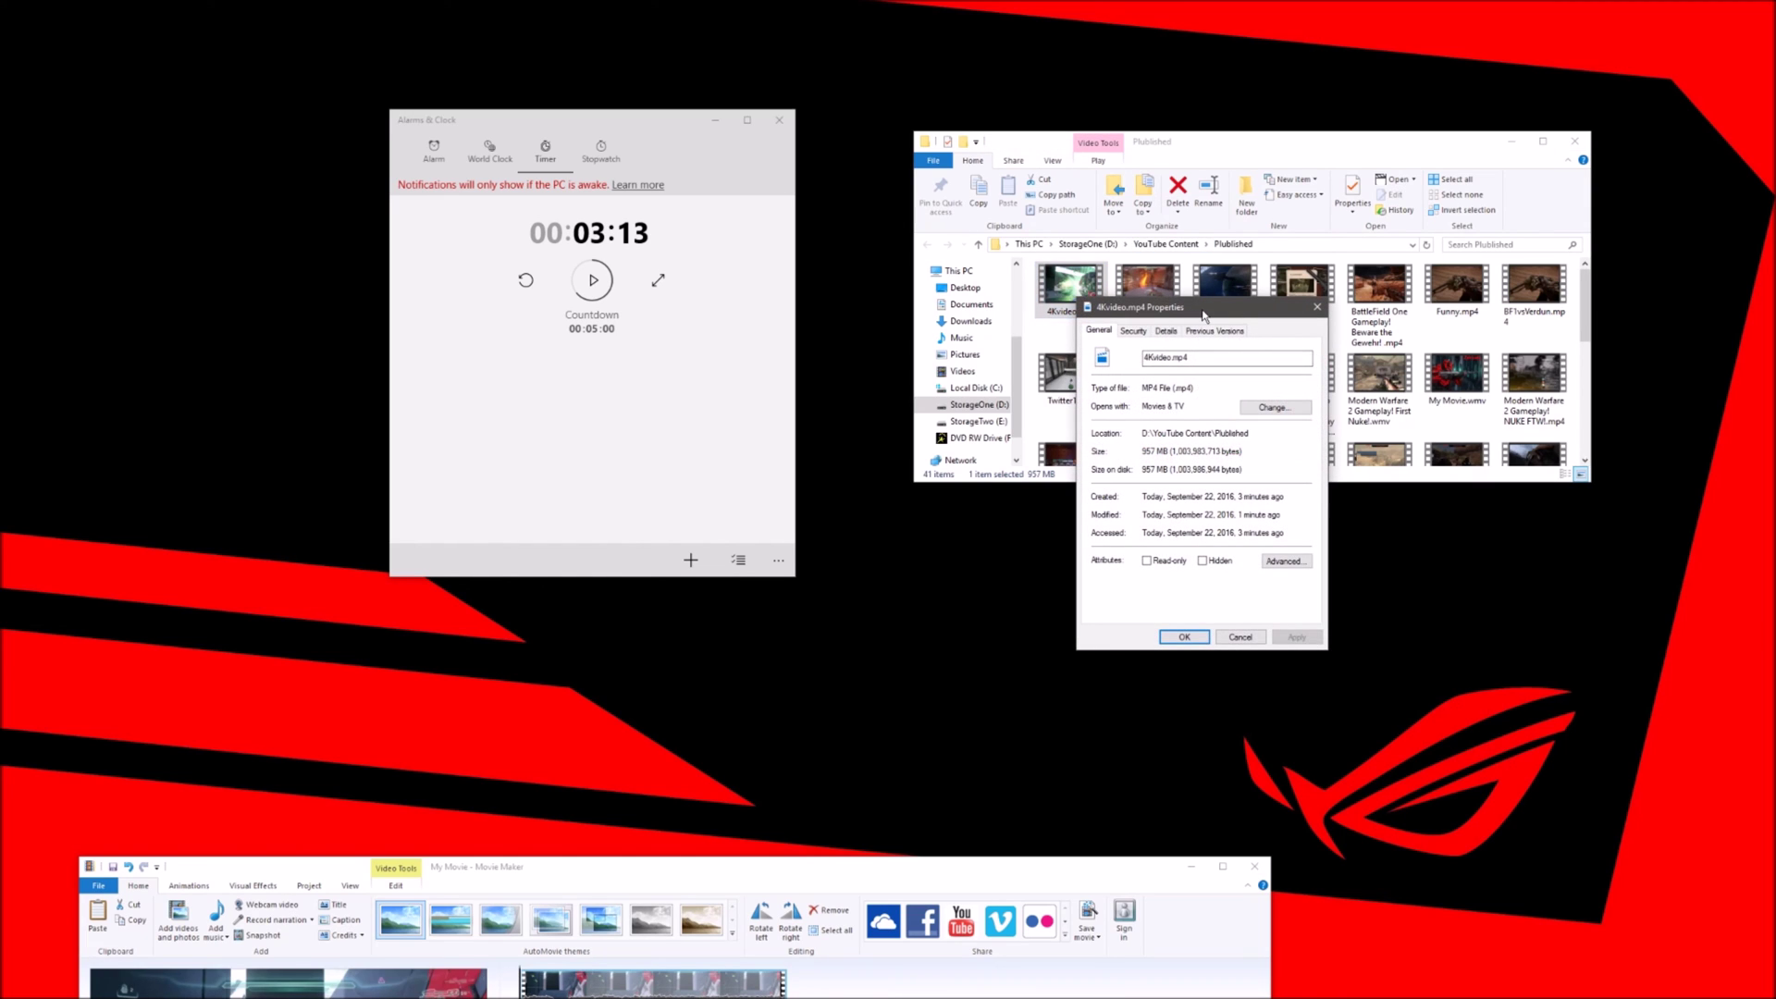
{"action": "left_click_drag", "start_coordinate": [1204, 315], "coordinate": [676, 317]}
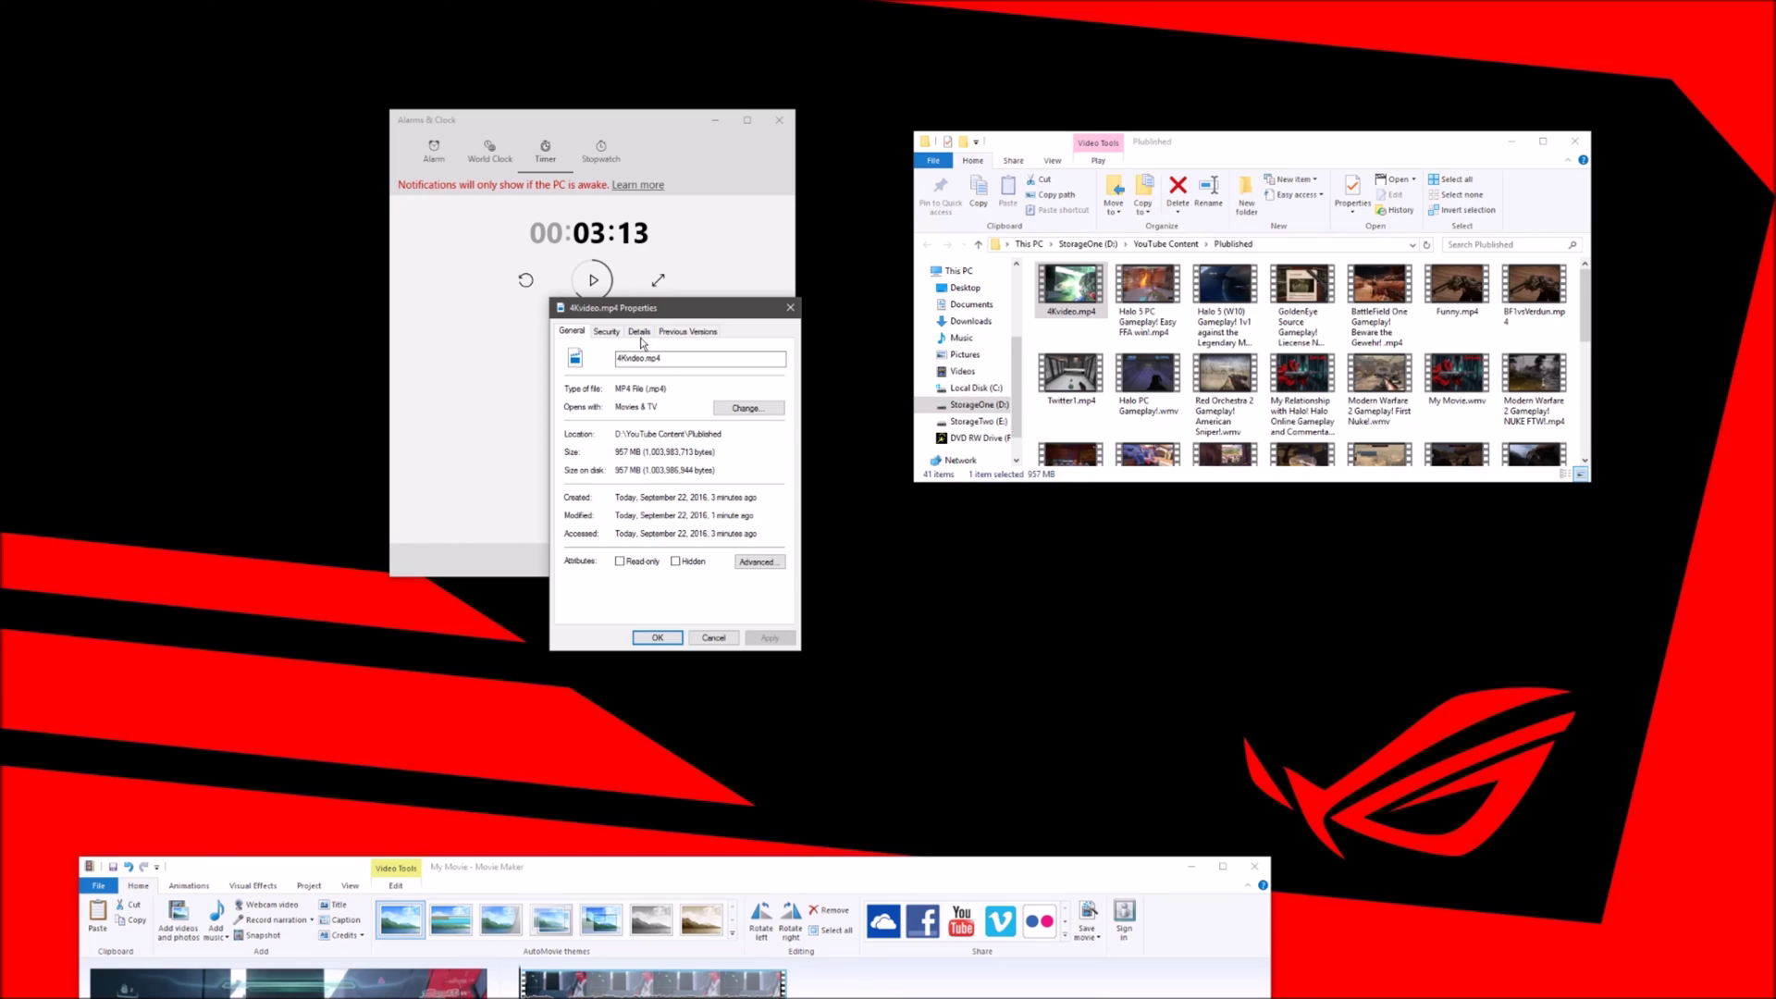
{"action": "left_click", "coordinate": [640, 332]}
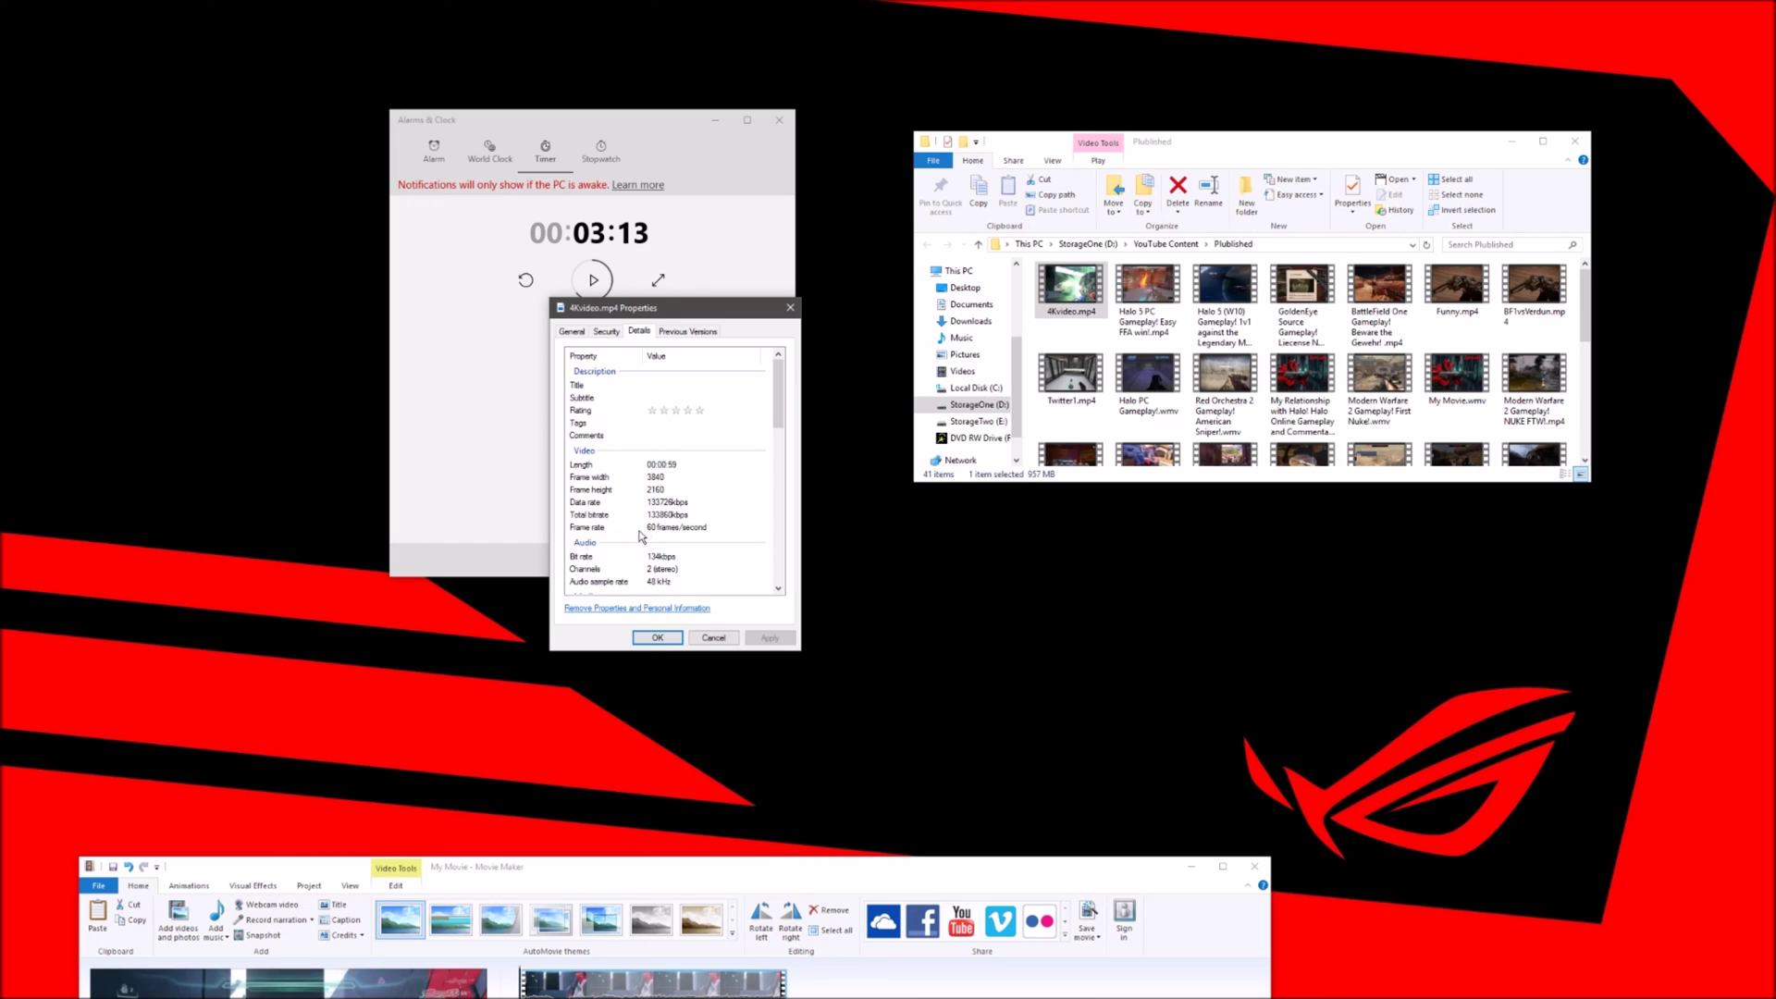
{"action": "left_click", "coordinate": [657, 638]}
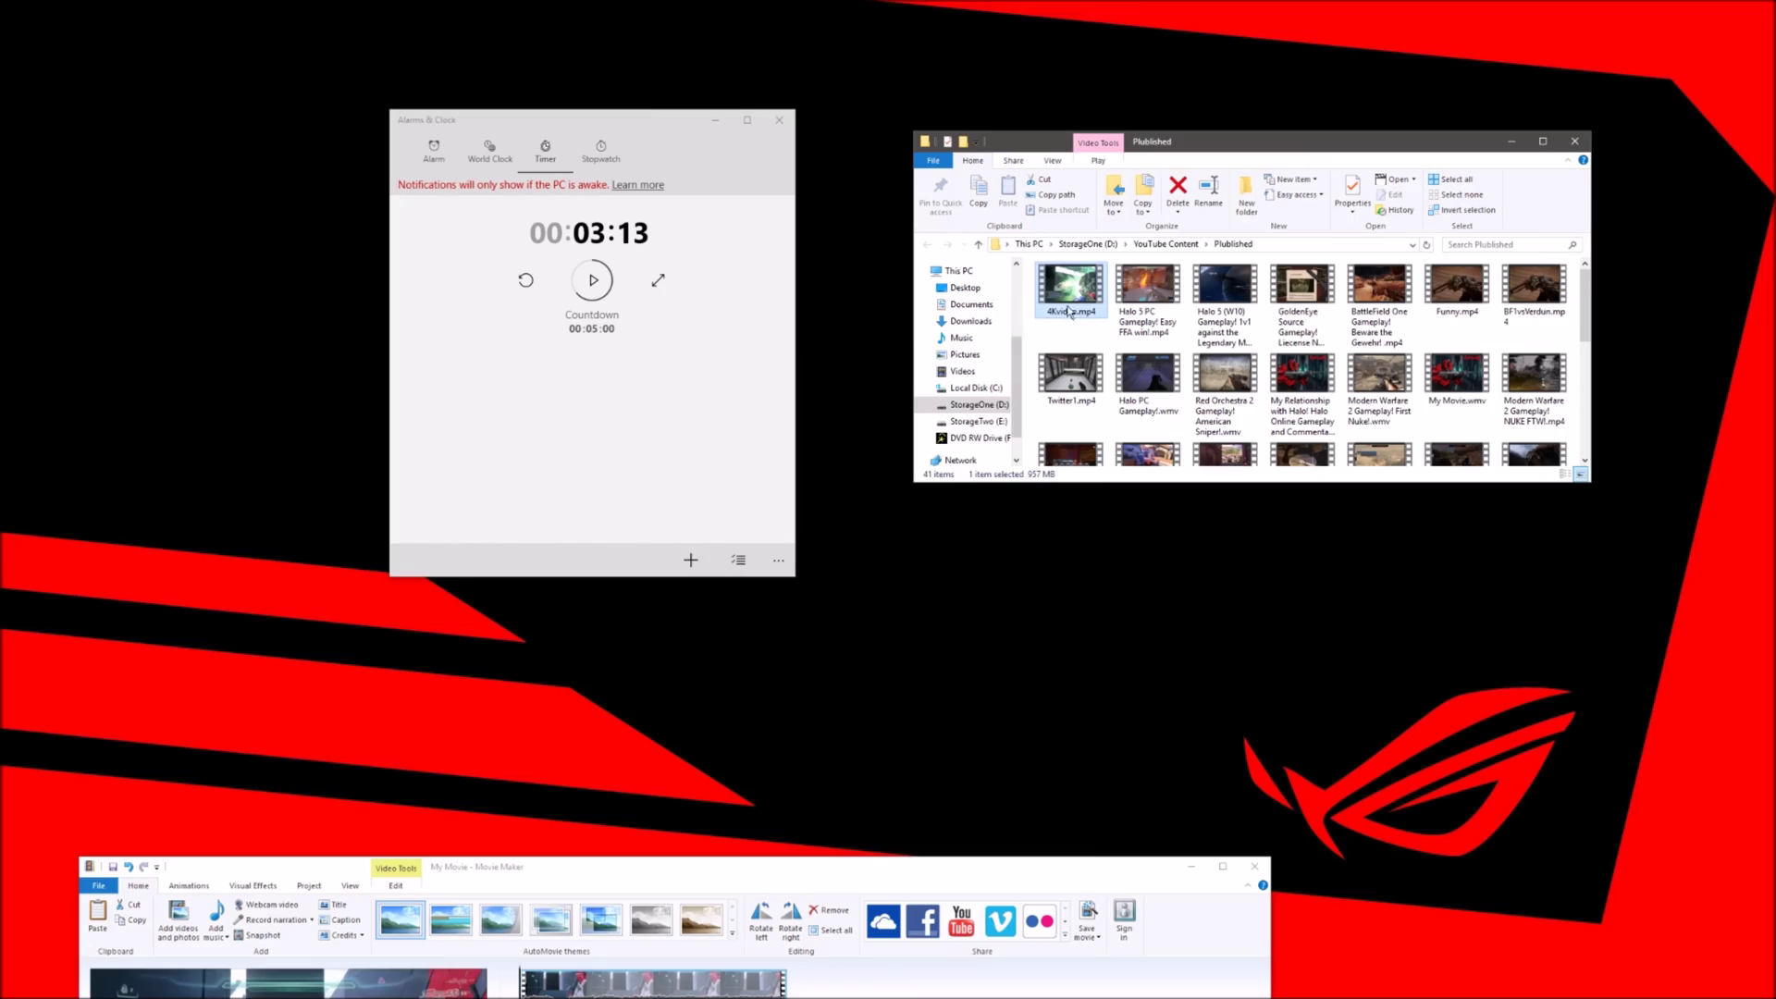
{"action": "double_click", "coordinate": [1087, 291]}
{"action": "left_click_drag", "start_coordinate": [1321, 142], "coordinate": [1281, 153]}
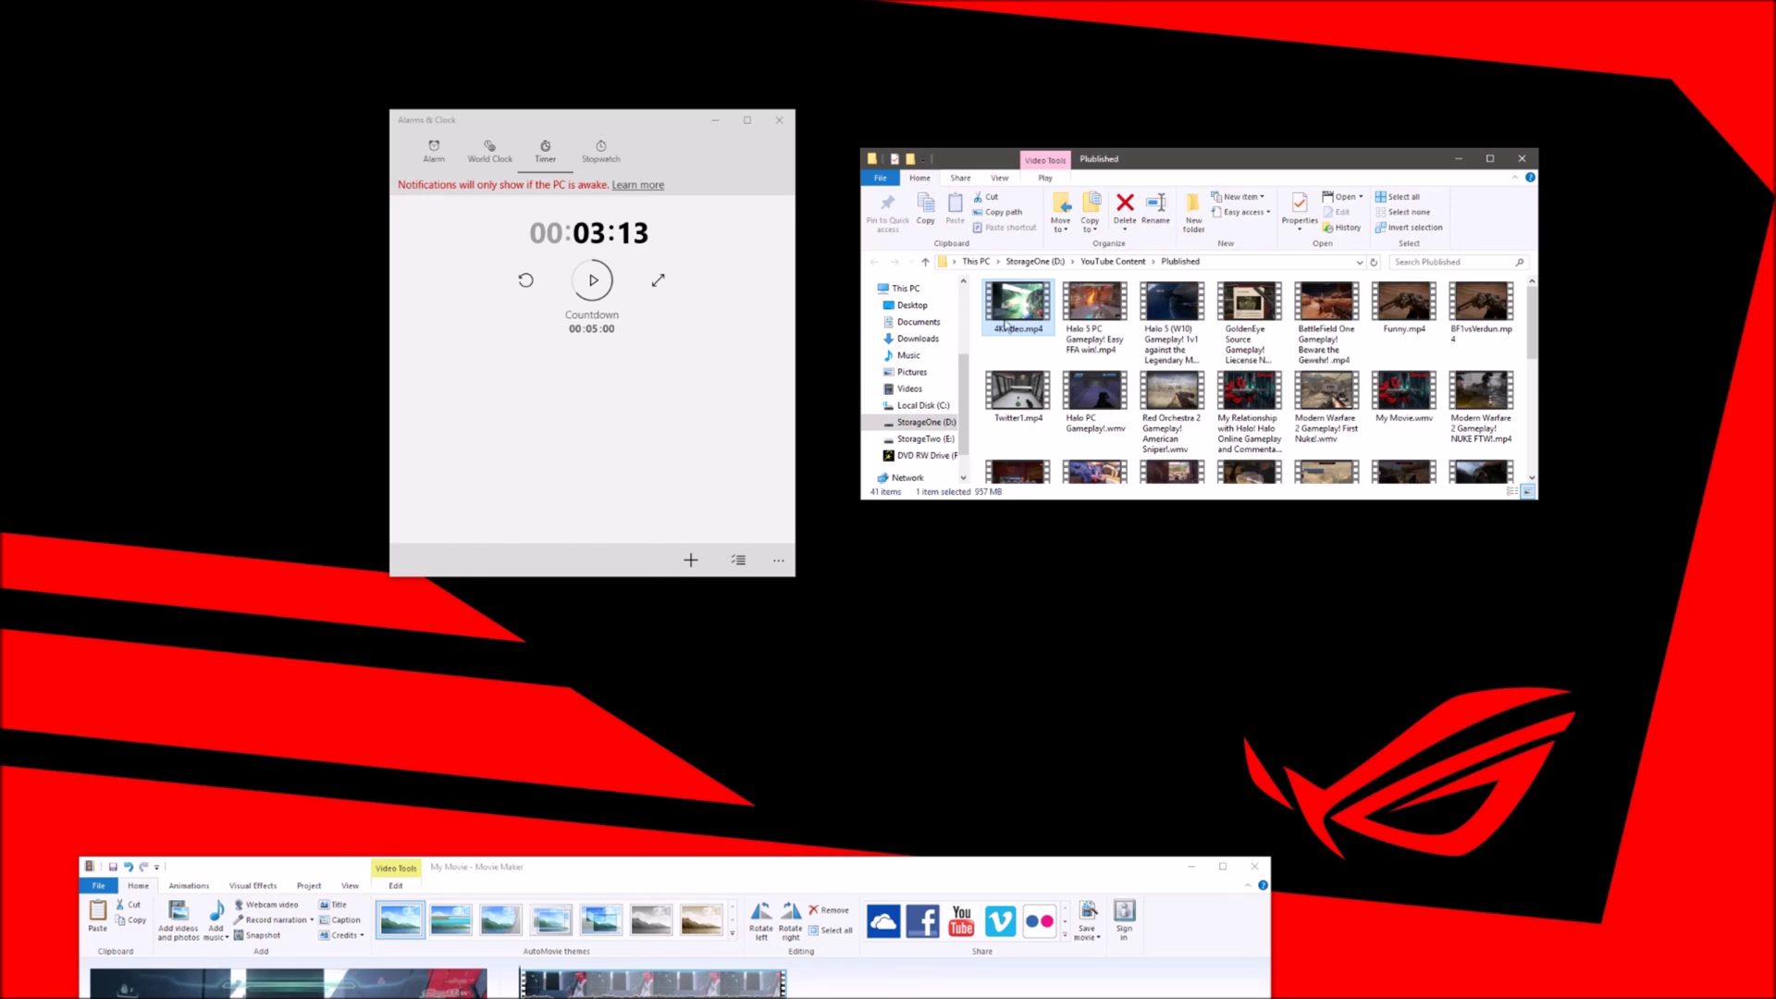
{"action": "mouse_move", "coordinate": [1014, 319]}
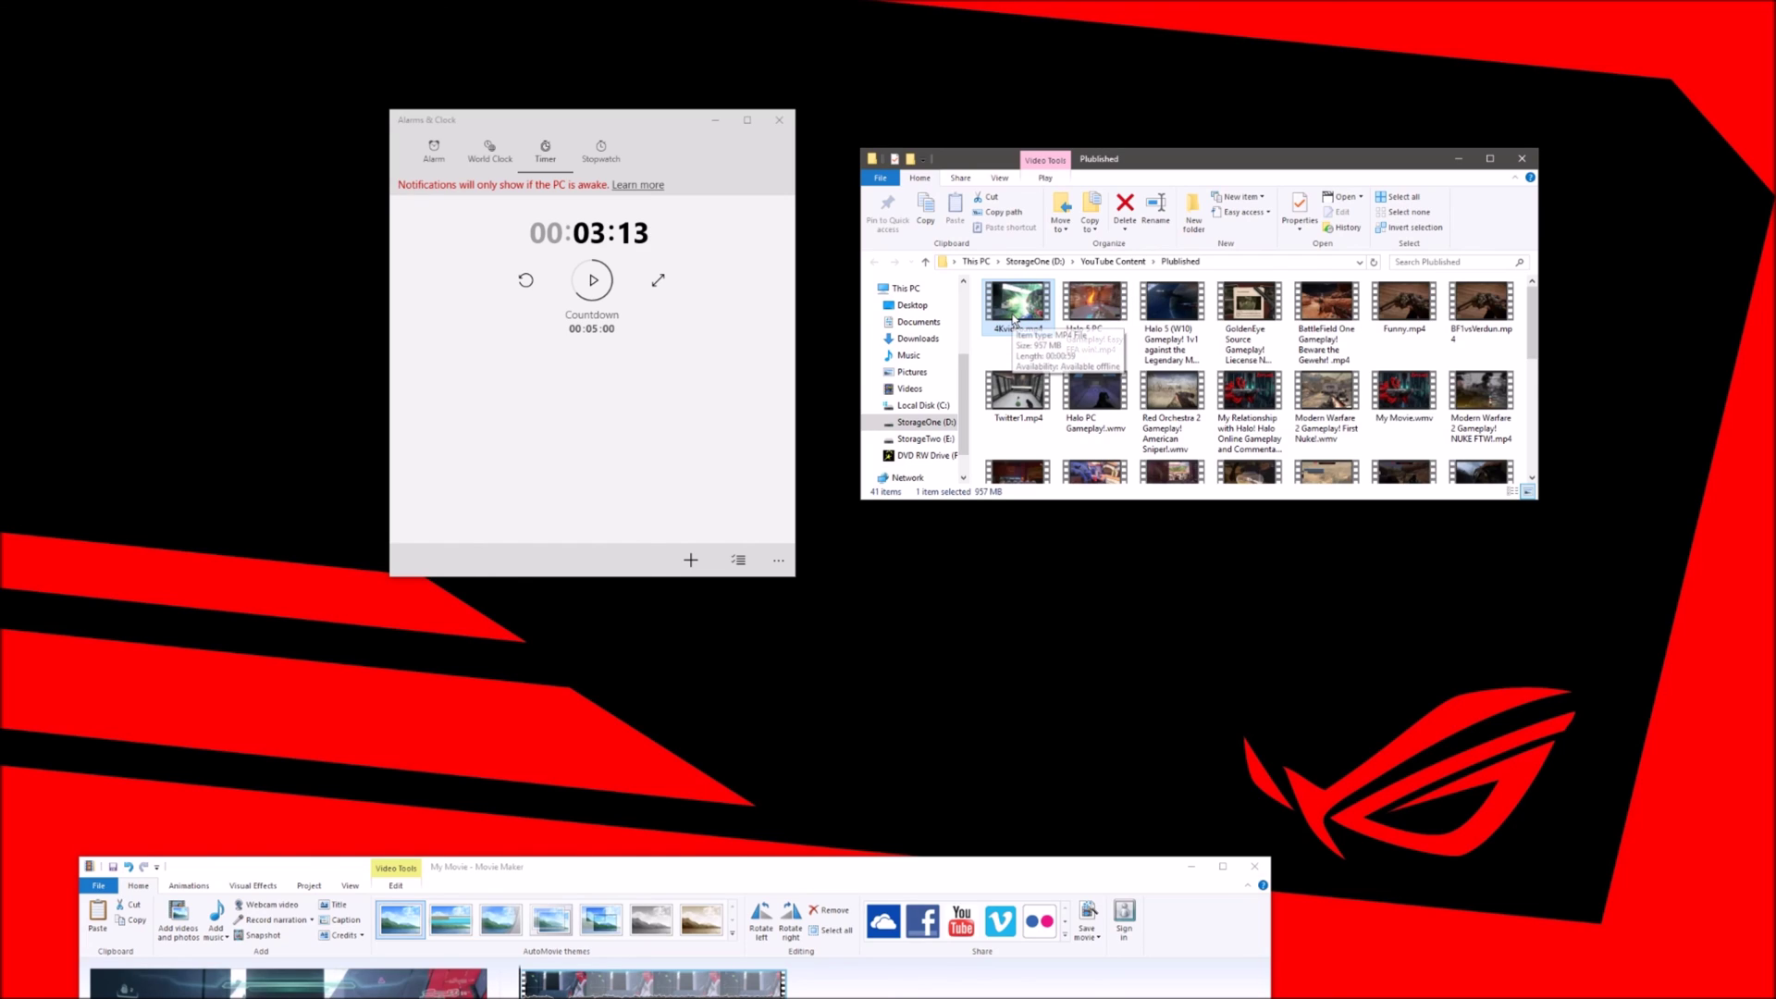